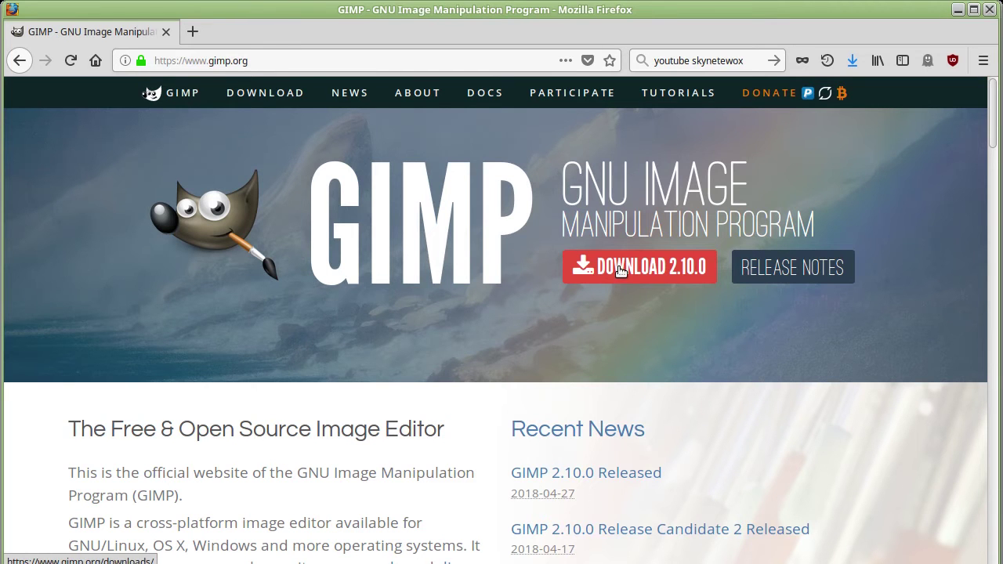
Step: Go to the GIMP 2.10.0 downloads page and select the flatpak install command
{"action": "scroll", "coordinate": [517, 280], "scroll_direction": "down", "scroll_amount": 1}
{"action": "left_click", "coordinate": [595, 225]}
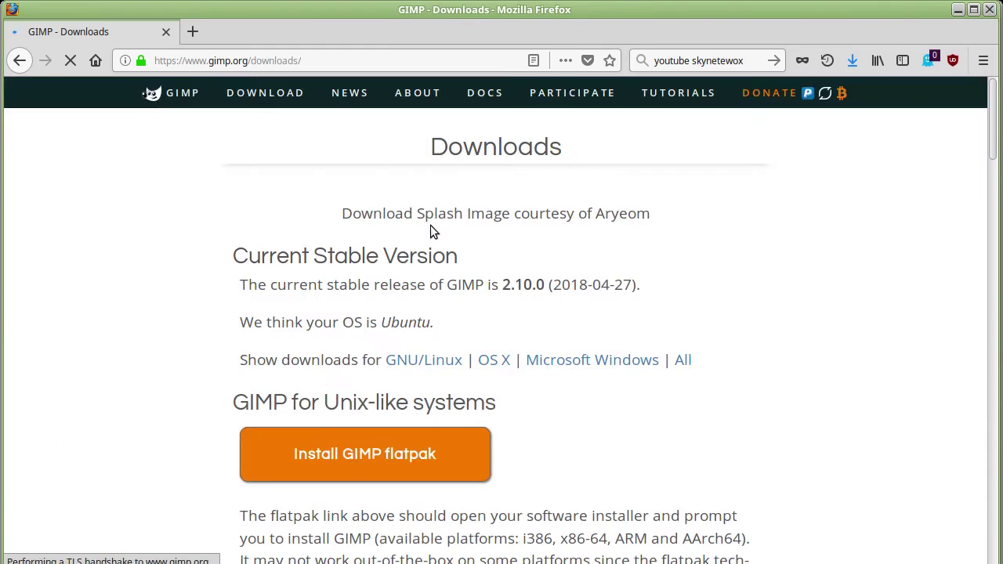
{"action": "scroll", "coordinate": [430, 226], "scroll_direction": "down", "scroll_amount": 4}
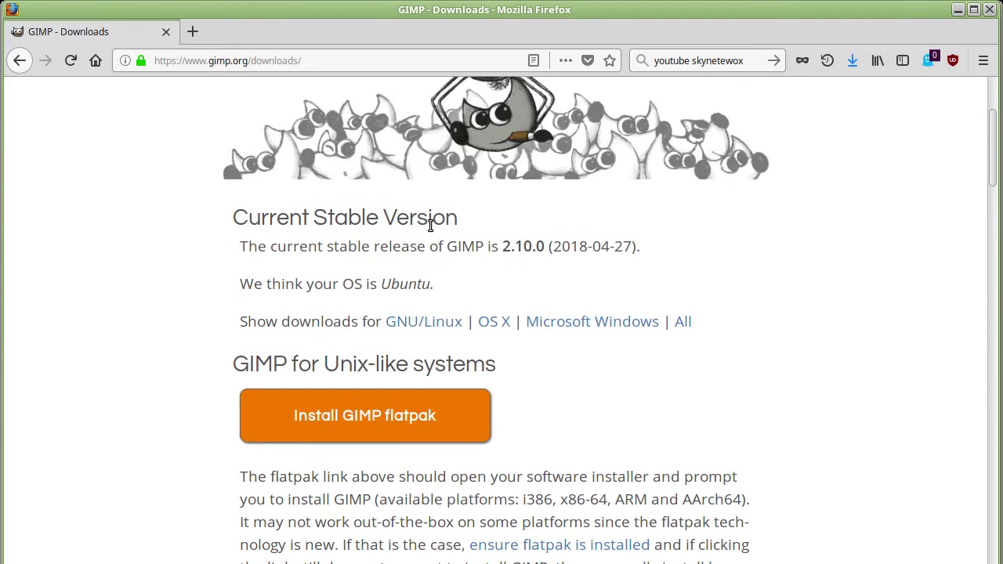
{"action": "scroll", "coordinate": [430, 227], "scroll_direction": "down", "scroll_amount": 1}
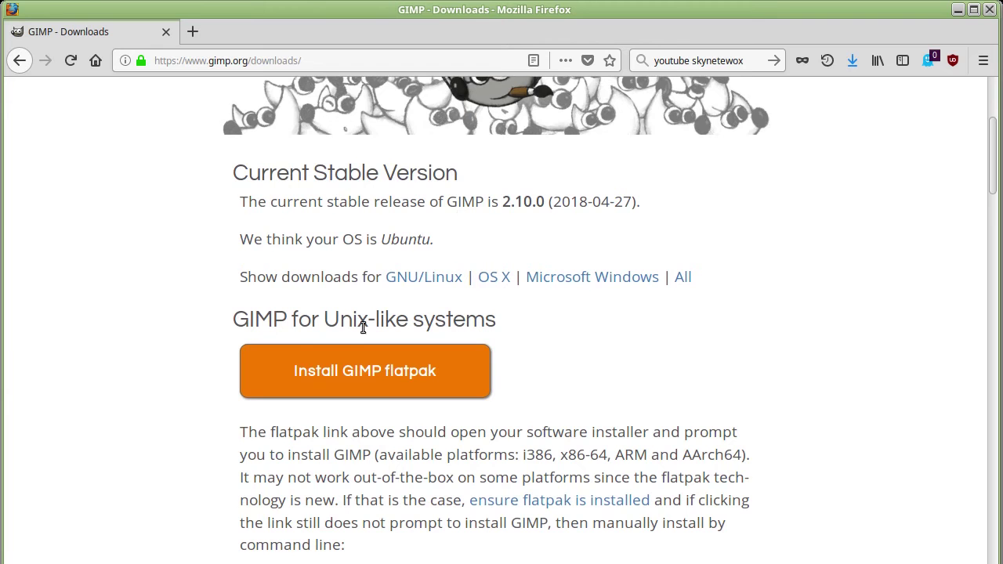
{"action": "scroll", "coordinate": [548, 361], "scroll_direction": "down", "scroll_amount": 4}
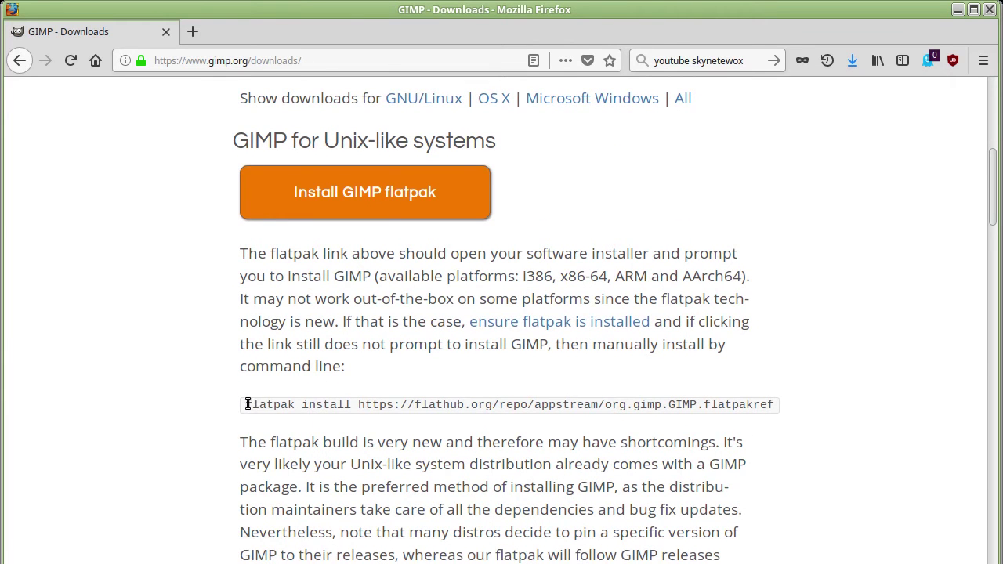
{"action": "left_click_drag", "start_coordinate": [246, 405], "coordinate": [784, 407]}
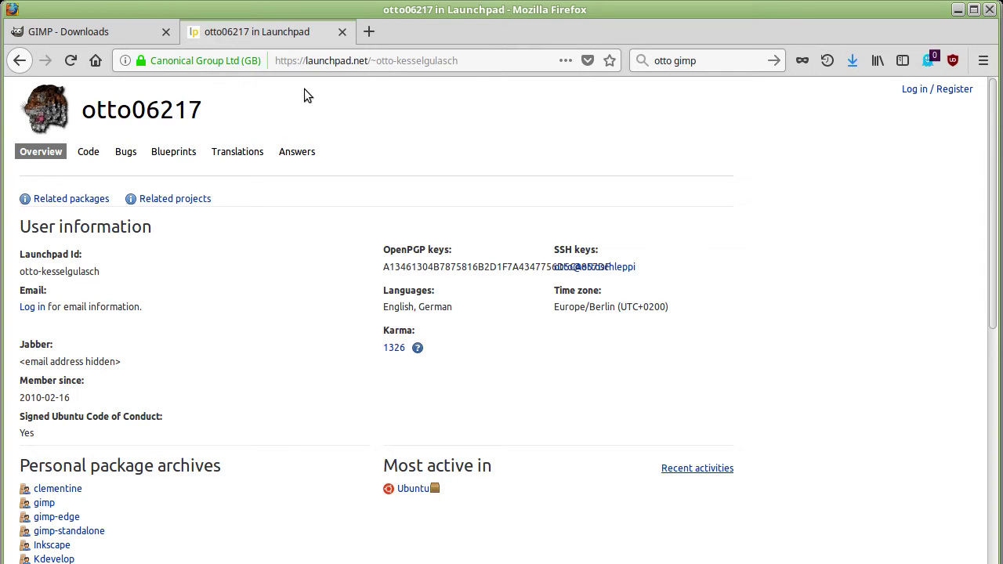
{"action": "mouse_move", "coordinate": [367, 60]}
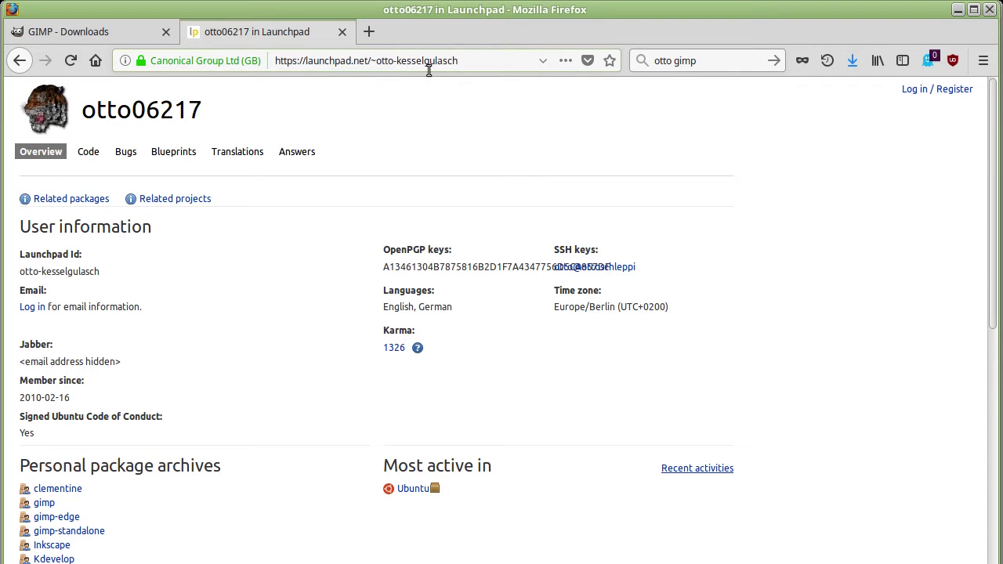
Step: Open the maintainer's gimp PPA page from the Launchpad profile's Personal package archives
{"action": "left_click_drag", "start_coordinate": [402, 61], "coordinate": [497, 63]}
{"action": "left_click", "coordinate": [258, 202]}
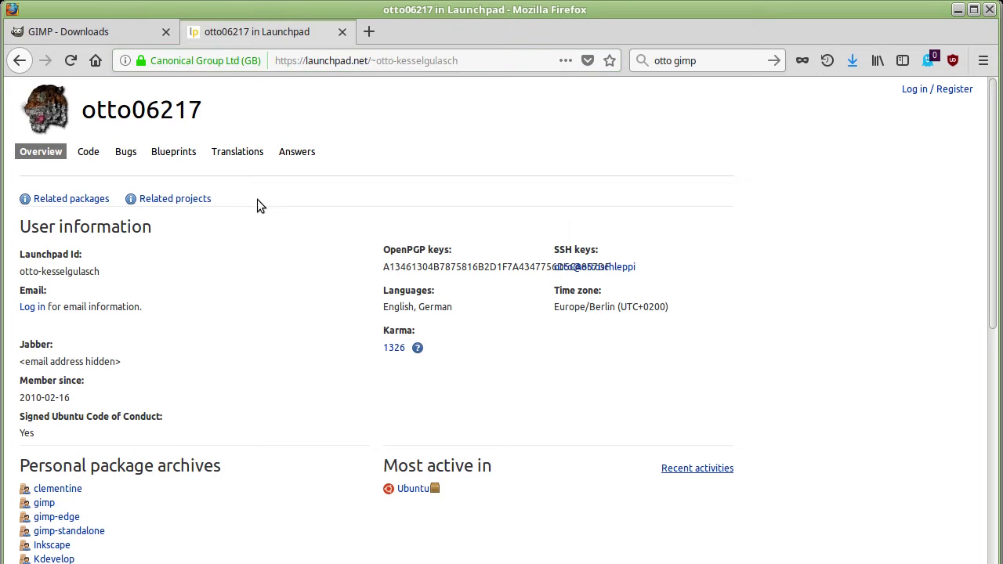
{"action": "scroll", "coordinate": [265, 196], "scroll_direction": "down", "scroll_amount": 2}
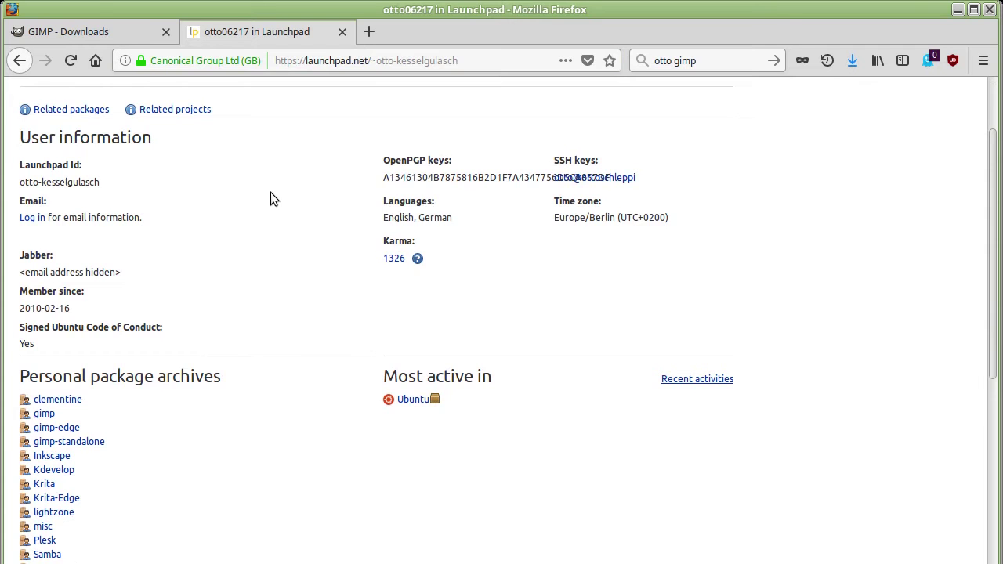
{"action": "scroll", "coordinate": [271, 193], "scroll_direction": "down", "scroll_amount": 3}
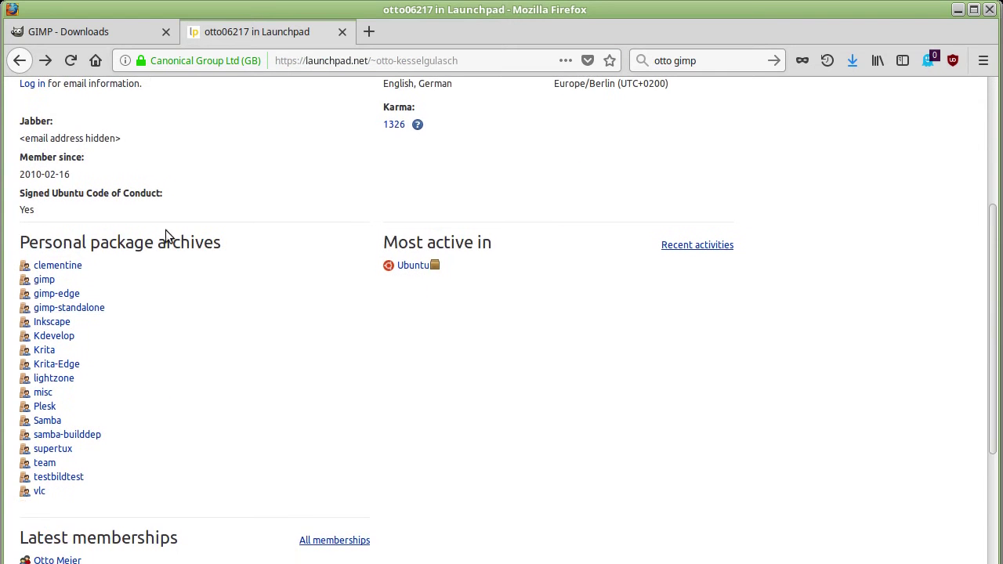
{"action": "left_click", "coordinate": [44, 283]}
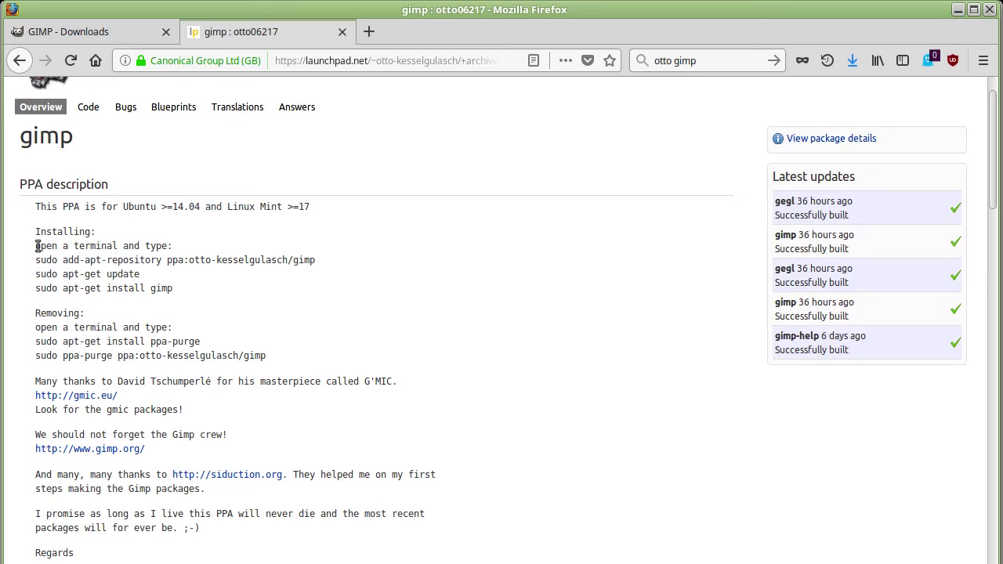
Step: Select the three PPA install commands and scroll to the Overview of published packages
{"action": "left_click_drag", "start_coordinate": [35, 260], "coordinate": [320, 289]}
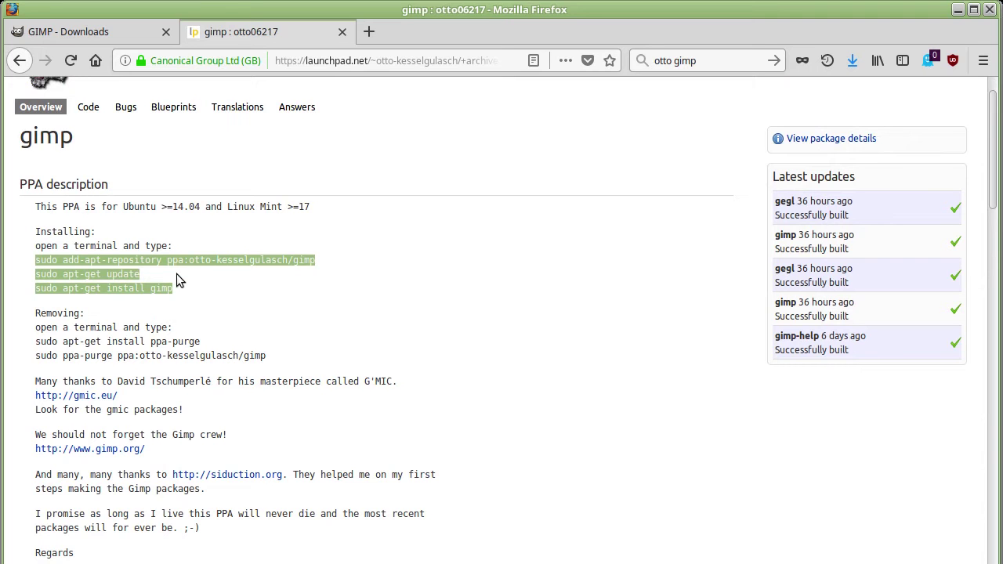
{"action": "scroll", "coordinate": [181, 284], "scroll_direction": "down", "scroll_amount": 4}
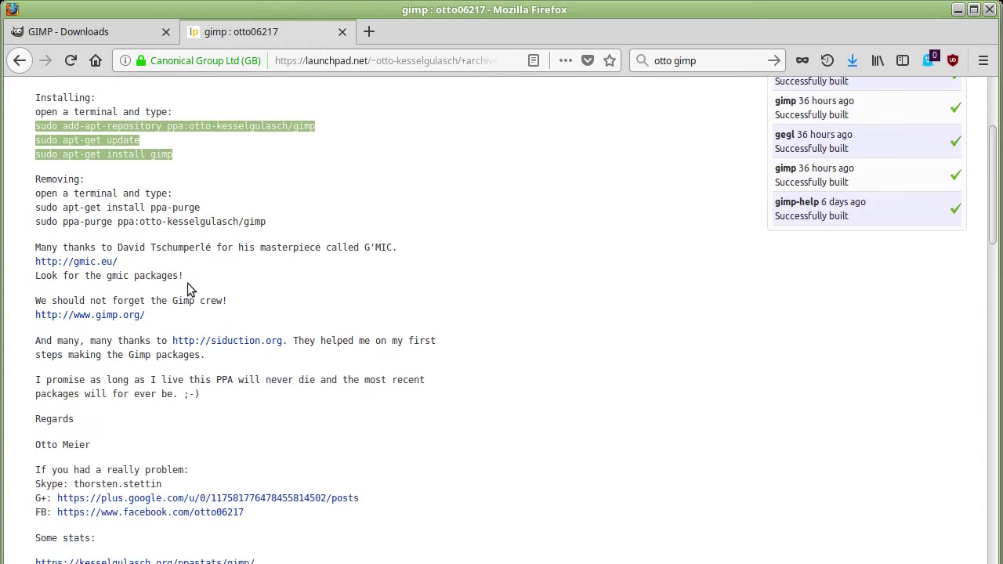
{"action": "scroll", "coordinate": [187, 283], "scroll_direction": "down", "scroll_amount": 5}
{"action": "scroll", "coordinate": [195, 276], "scroll_direction": "down", "scroll_amount": 5}
{"action": "scroll", "coordinate": [196, 278], "scroll_direction": "down", "scroll_amount": 5}
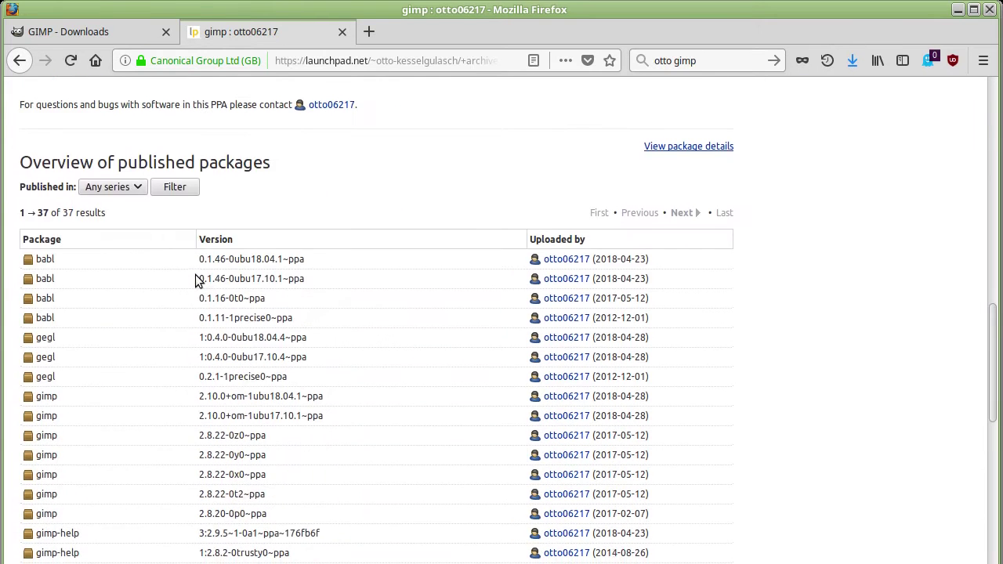
{"action": "scroll", "coordinate": [100, 253], "scroll_direction": "down", "scroll_amount": 3}
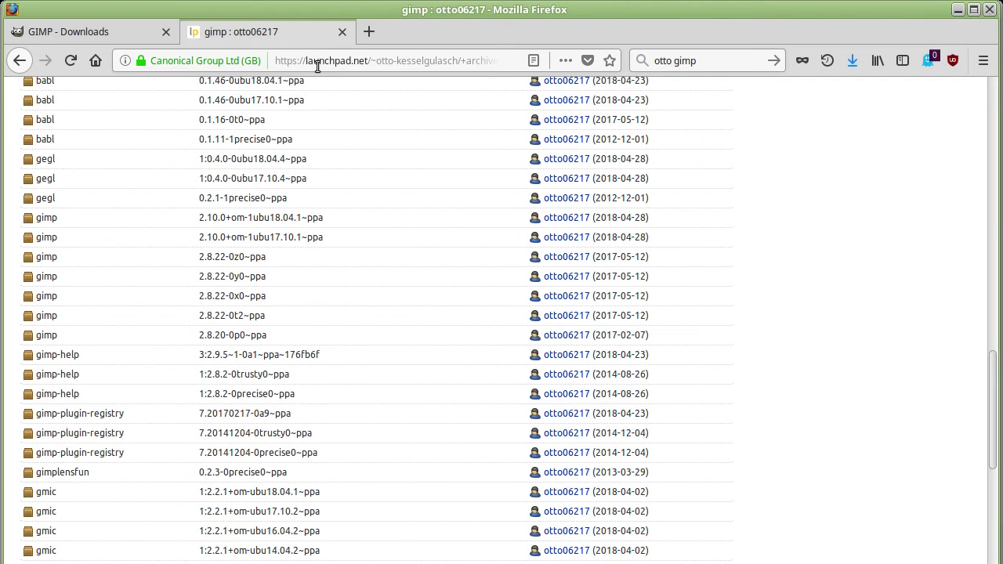
Step: Close the Launchpad tab and reselect, then deselect, the flatpak install command on the Downloads page
{"action": "left_click", "coordinate": [342, 32]}
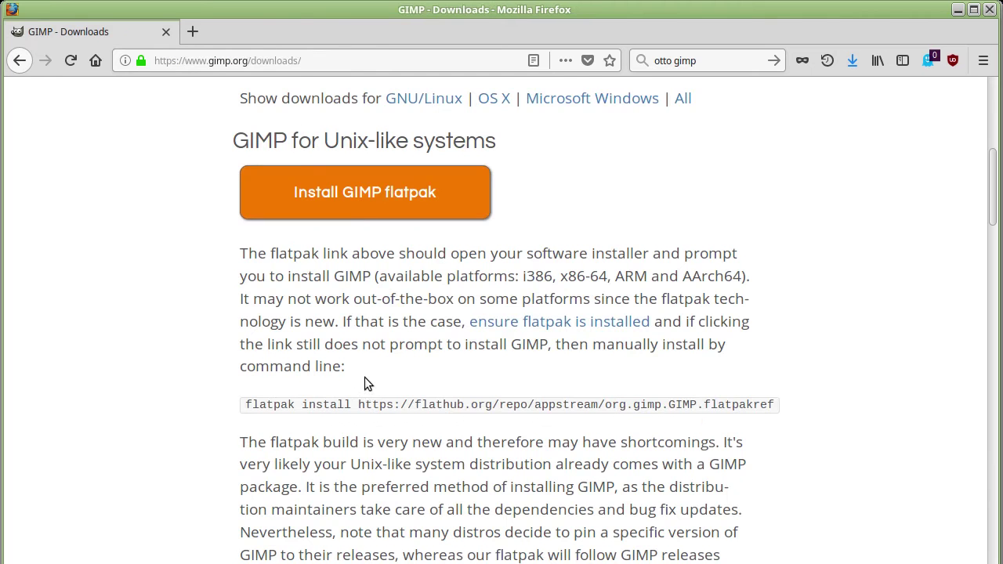
{"action": "left_click_drag", "start_coordinate": [245, 404], "coordinate": [809, 406]}
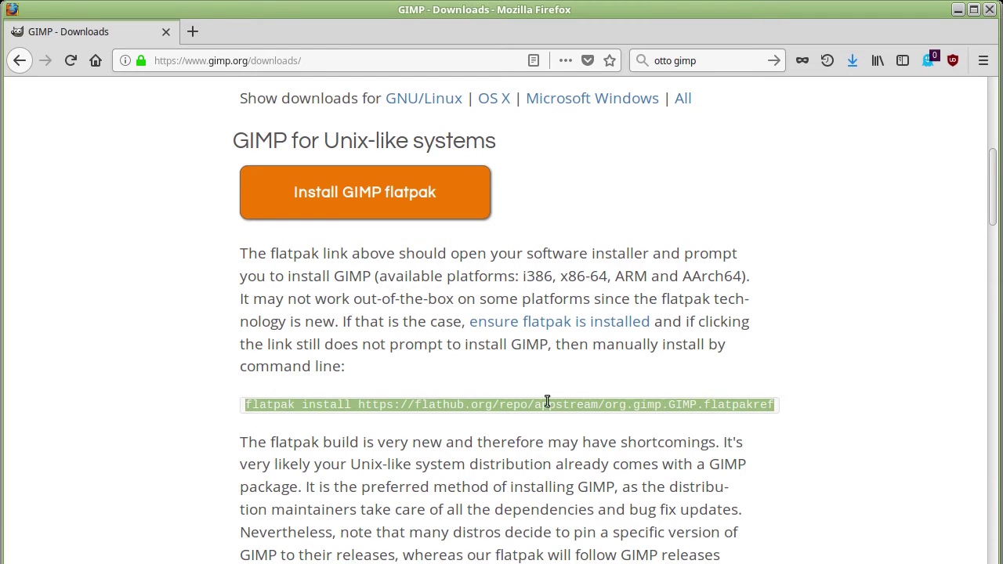
{"action": "left_click", "coordinate": [862, 378]}
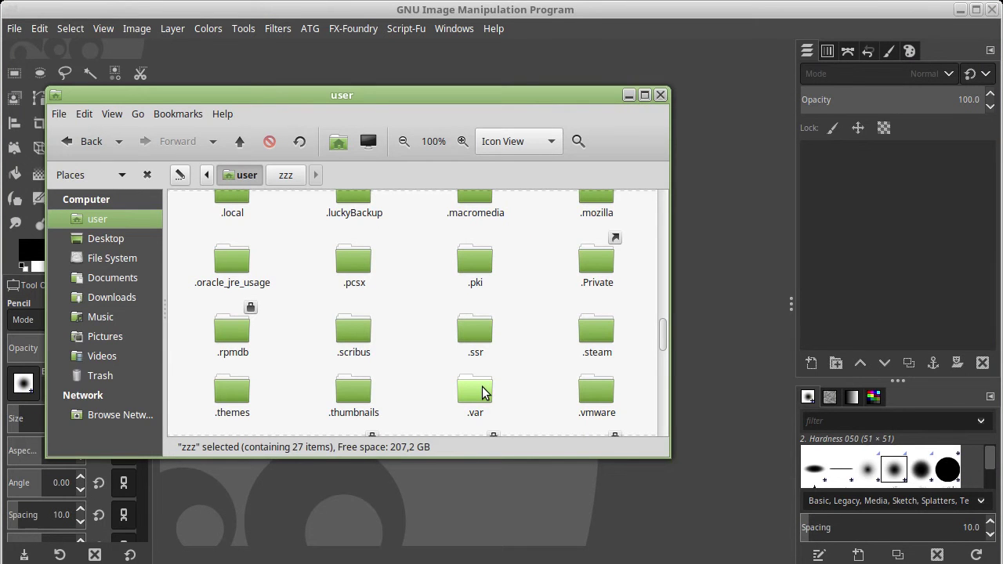
Step: Navigate Caja to the flatpak settings folder ~/.var/app/org.gimp.GIMP/config/GIMP/2.10
{"action": "double_click", "coordinate": [482, 388]}
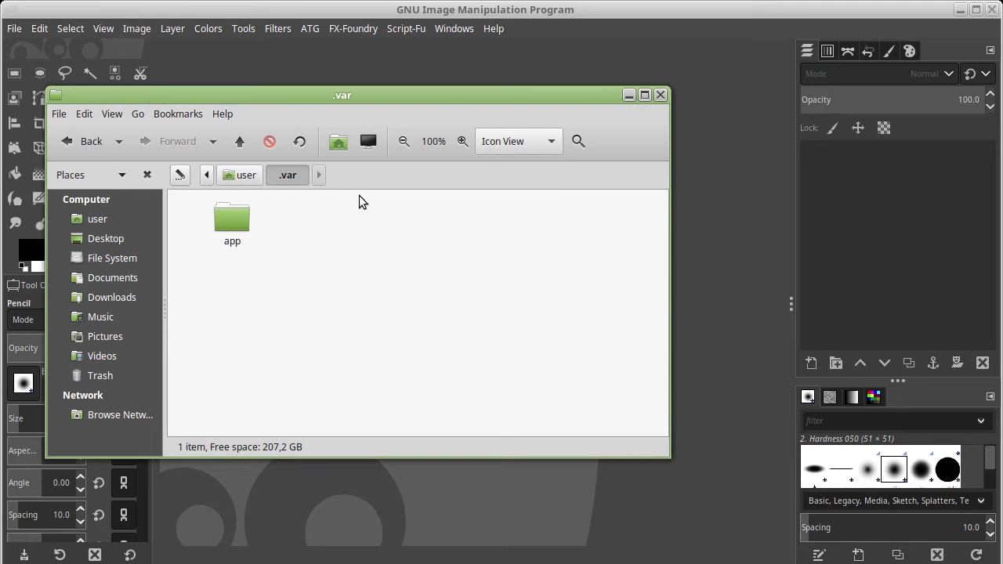
{"action": "left_click", "coordinate": [255, 178]}
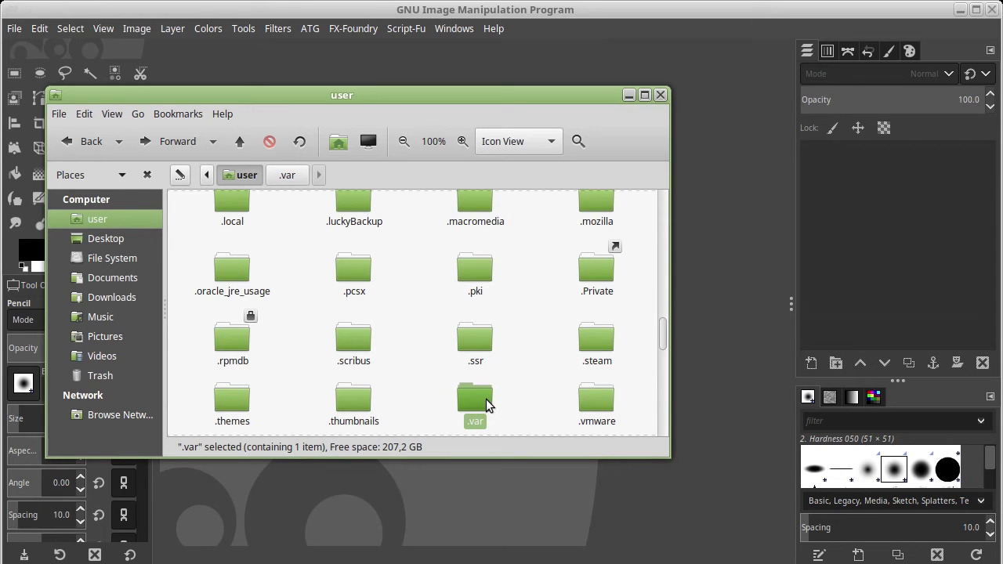
{"action": "left_click", "coordinate": [113, 115]}
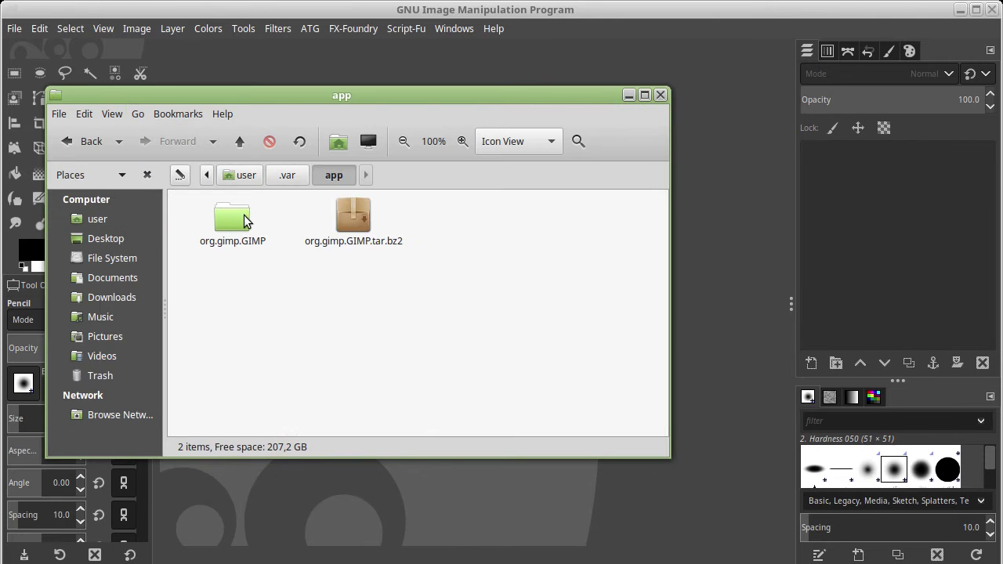
{"action": "double_click", "coordinate": [245, 214]}
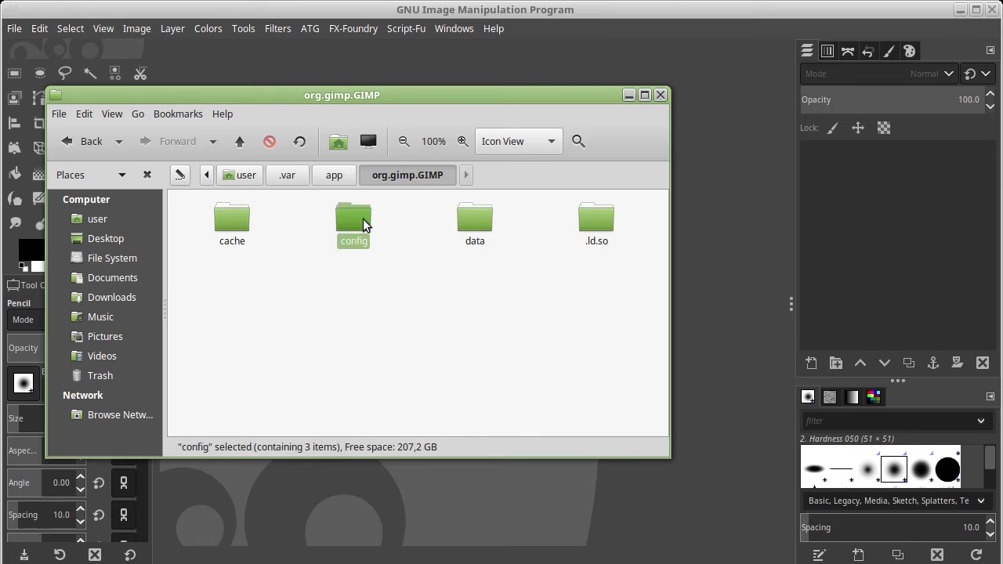
{"action": "double_click", "coordinate": [363, 219]}
{"action": "double_click", "coordinate": [229, 221]}
{"action": "left_click", "coordinate": [229, 221]}
{"action": "double_click", "coordinate": [227, 222]}
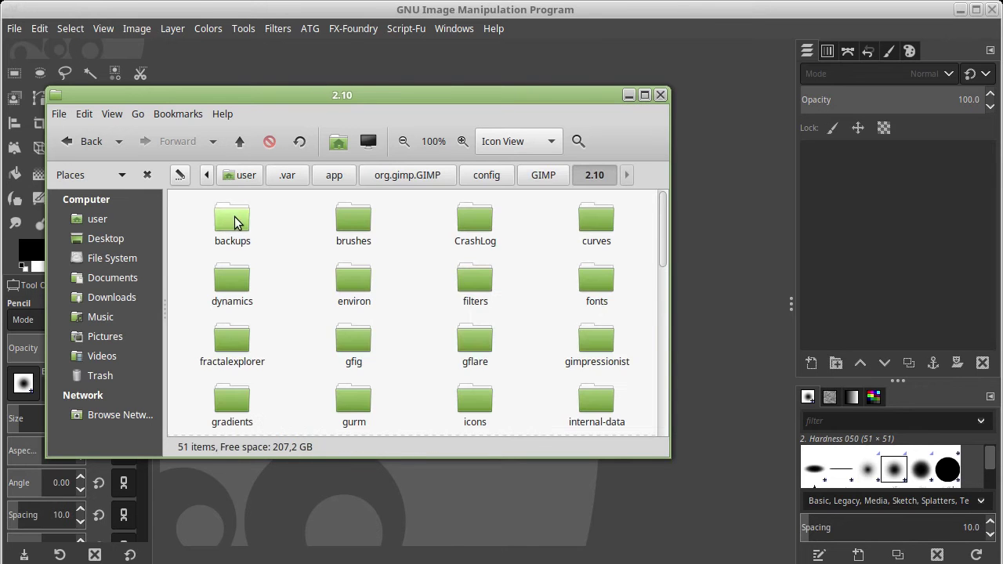
Step: Browse the scripts and plug-ins folders inside 2.10, then close the file manager
{"action": "scroll", "coordinate": [510, 273], "scroll_direction": "down", "scroll_amount": 2}
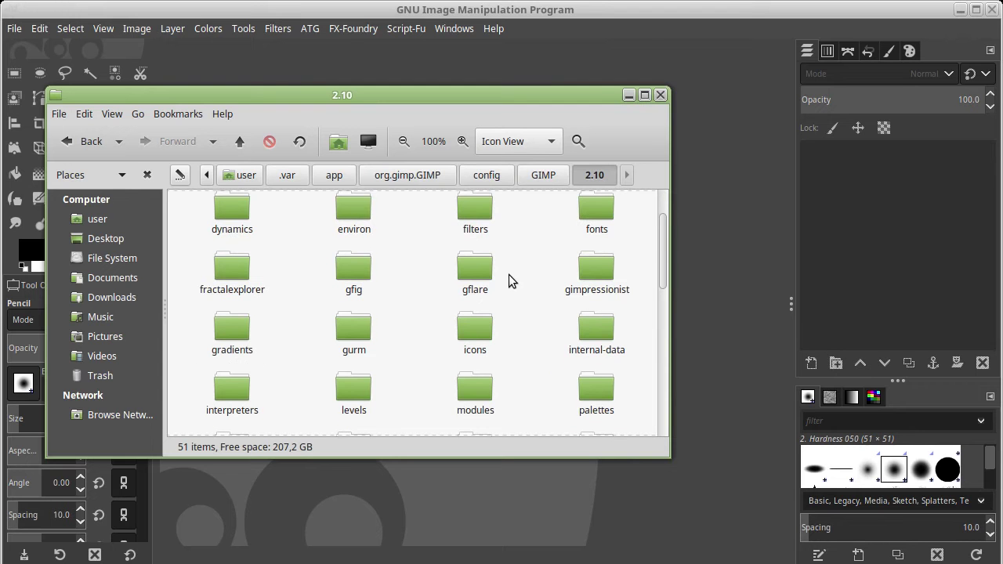
{"action": "scroll", "coordinate": [505, 279], "scroll_direction": "down", "scroll_amount": 2}
{"action": "scroll", "coordinate": [500, 285], "scroll_direction": "down", "scroll_amount": 2}
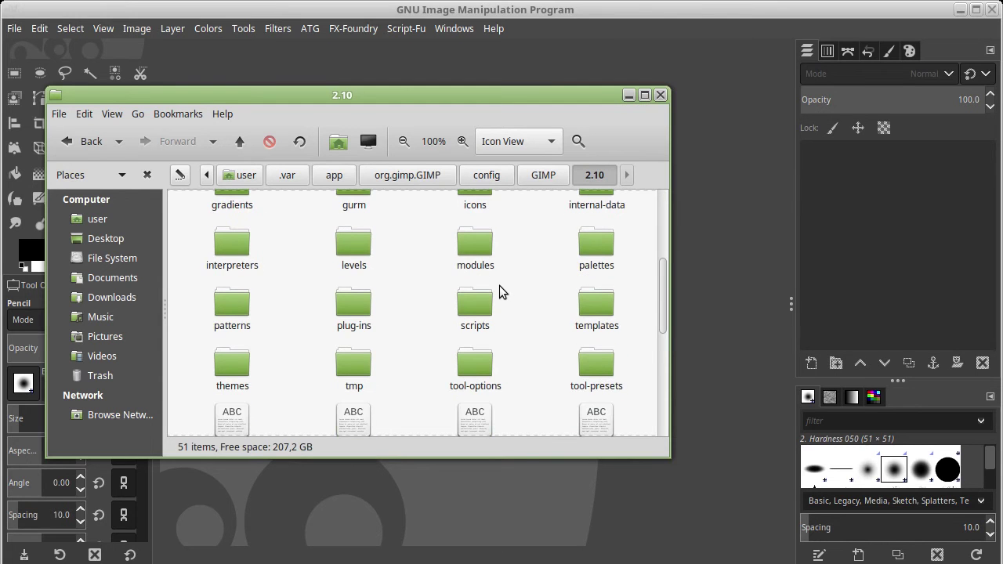
{"action": "double_click", "coordinate": [475, 301]}
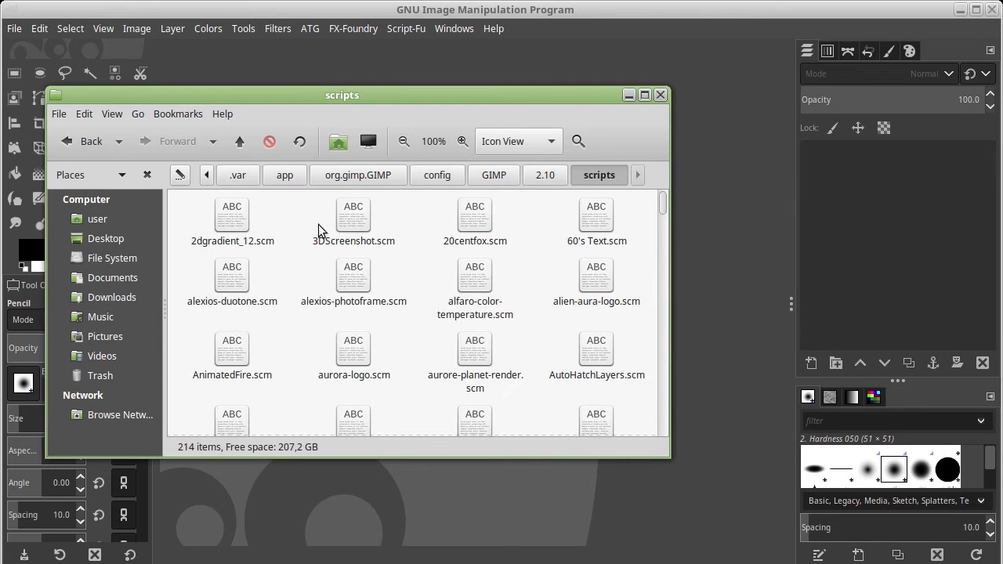
{"action": "left_click", "coordinate": [558, 181]}
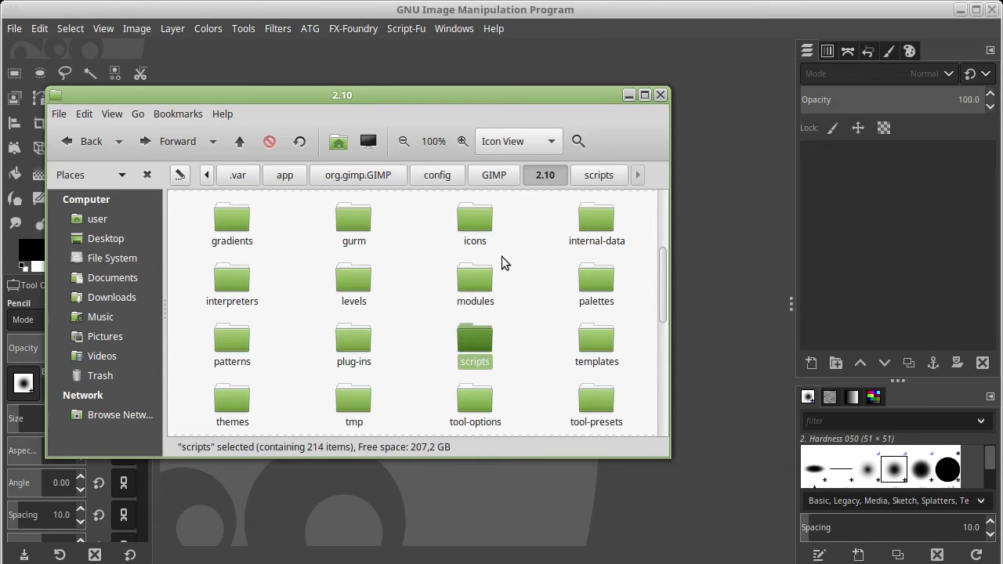
{"action": "double_click", "coordinate": [356, 335]}
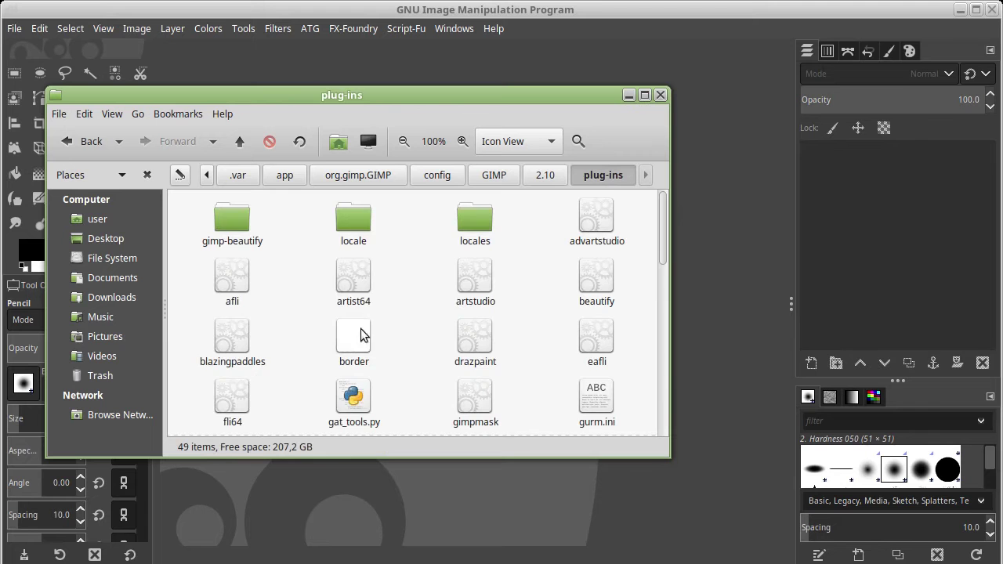
{"action": "left_click", "coordinate": [248, 139]}
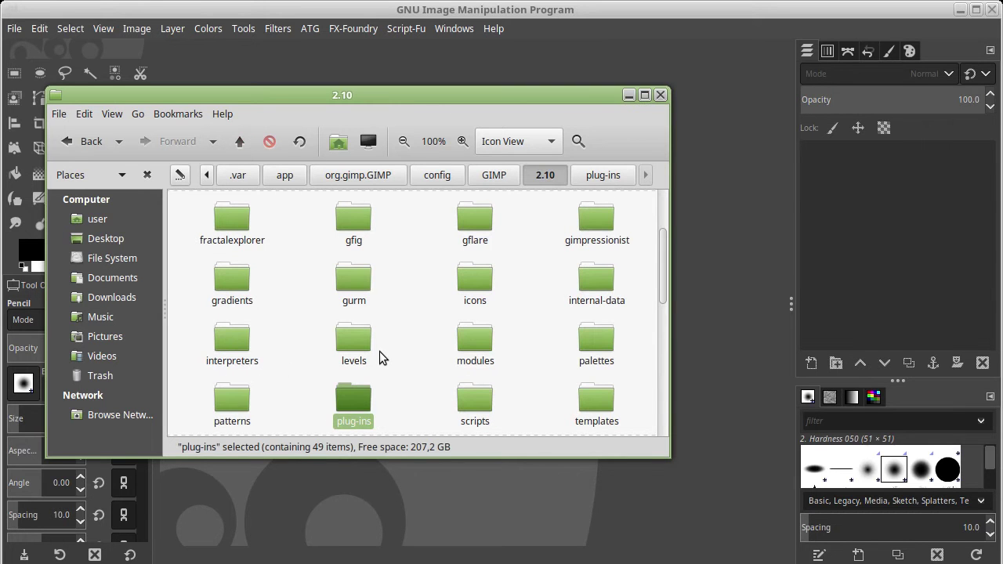
{"action": "scroll", "coordinate": [380, 351], "scroll_direction": "up", "scroll_amount": 3}
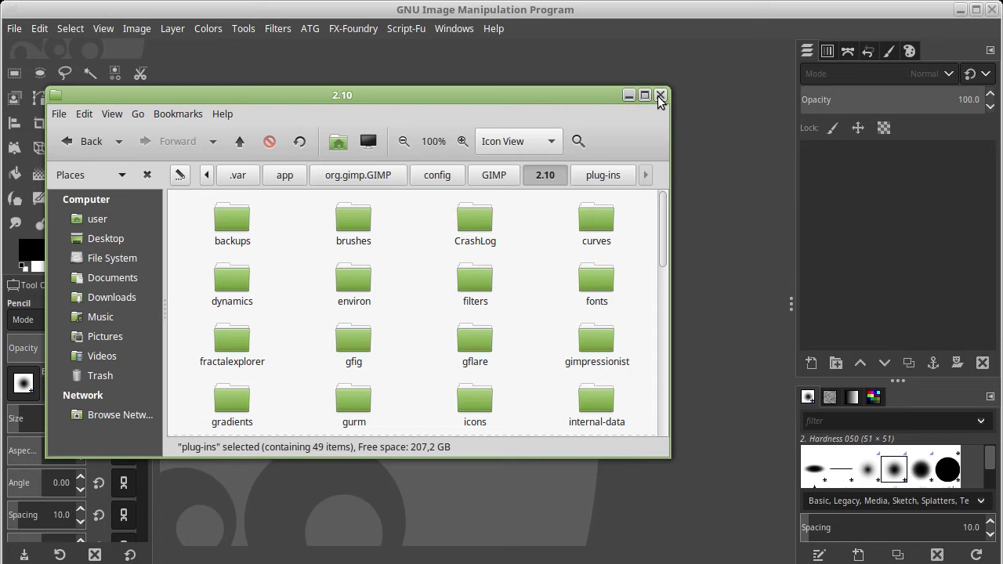
{"action": "left_click", "coordinate": [659, 97]}
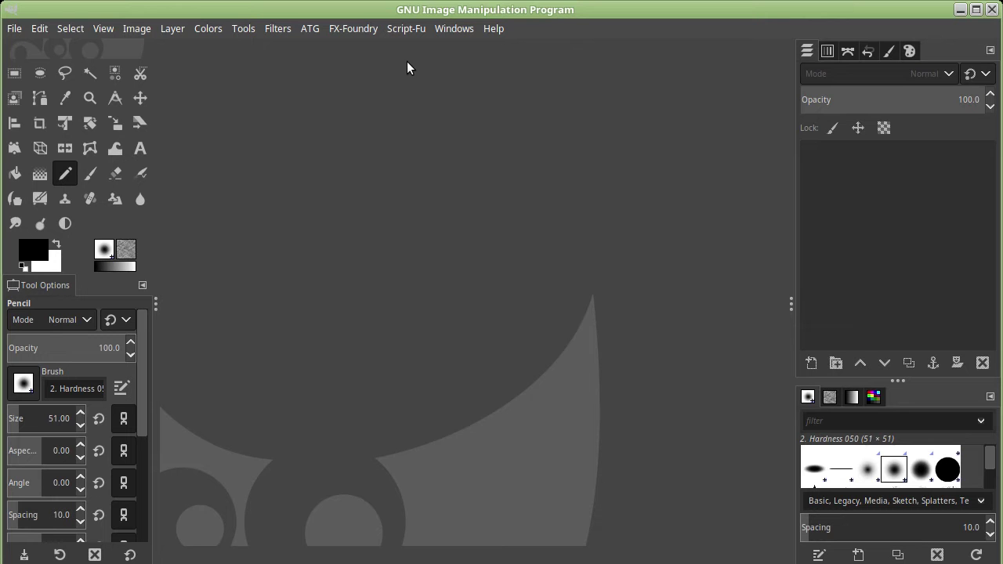
Step: Show the Filters menu with its Enhance submenu of installed scripts
{"action": "left_click", "coordinate": [279, 29]}
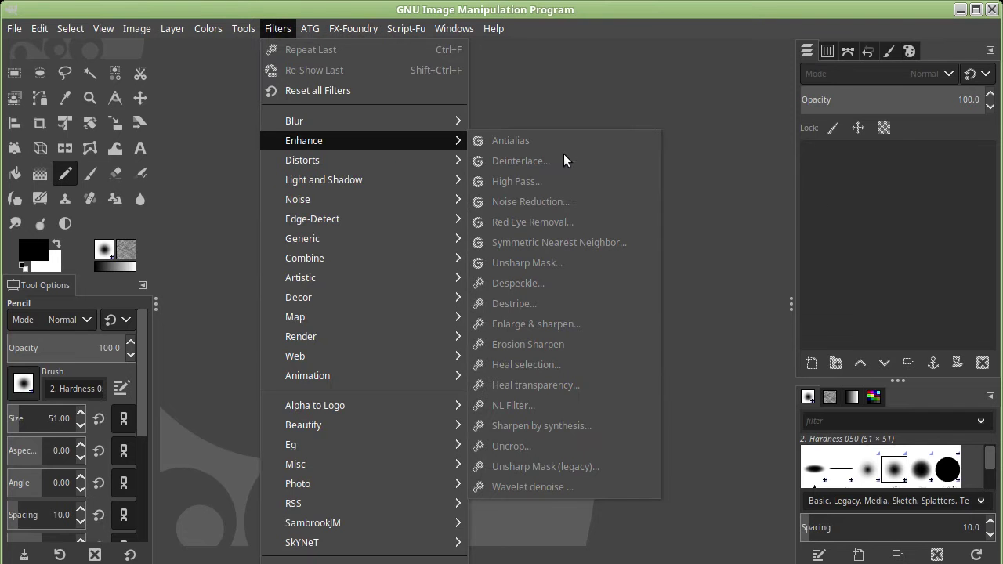
Step: Dismiss the filter menus and drag Solo-Star-Wars-trailer.jpg from Caja into GIMP
{"action": "mouse_move", "coordinate": [304, 140]}
{"action": "left_click", "coordinate": [665, 419]}
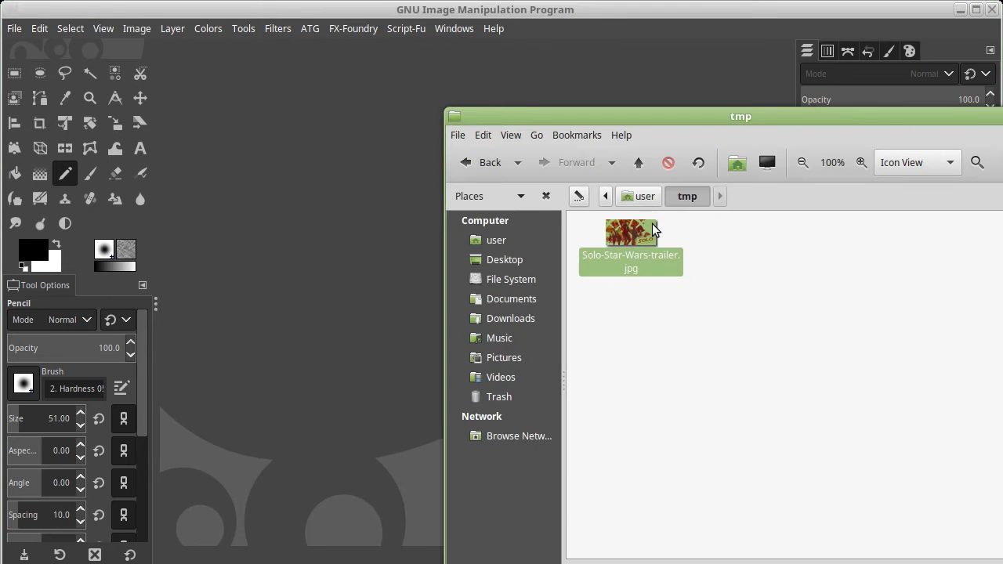
{"action": "left_click_drag", "start_coordinate": [639, 225], "coordinate": [316, 186]}
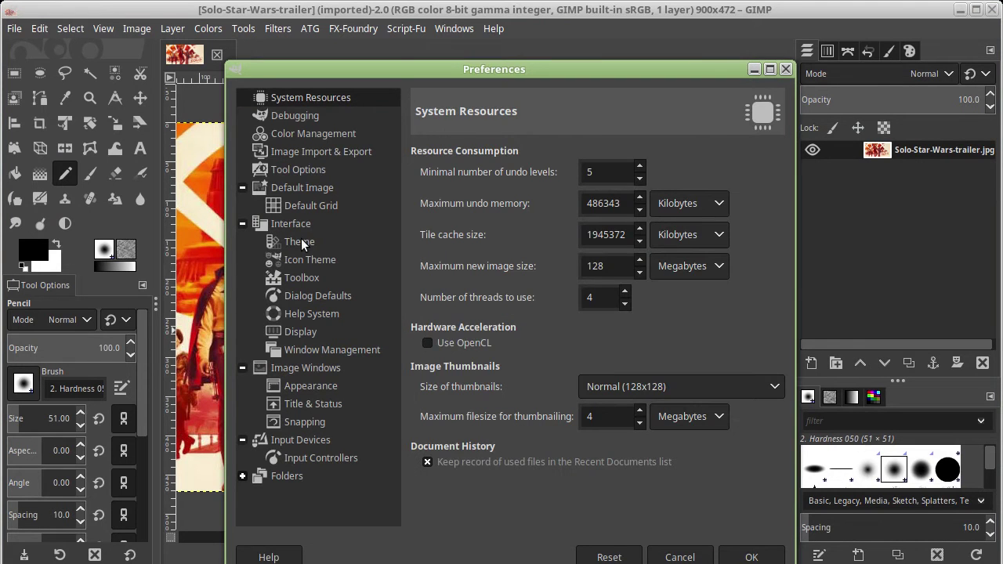
Step: Set the interface theme to the light System theme with coloured Legacy icons
{"action": "left_click", "coordinate": [302, 243]}
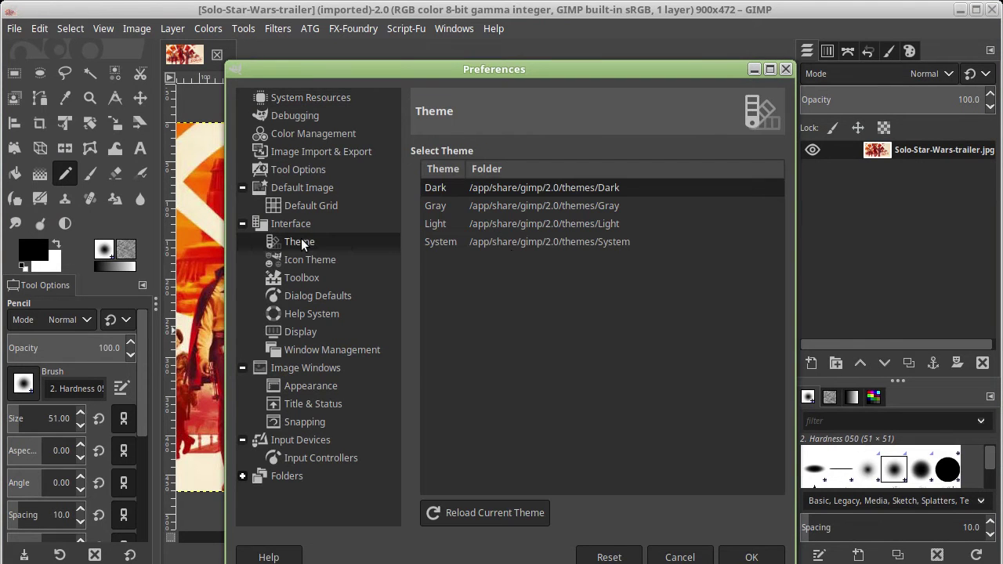
{"action": "left_click", "coordinate": [504, 237]}
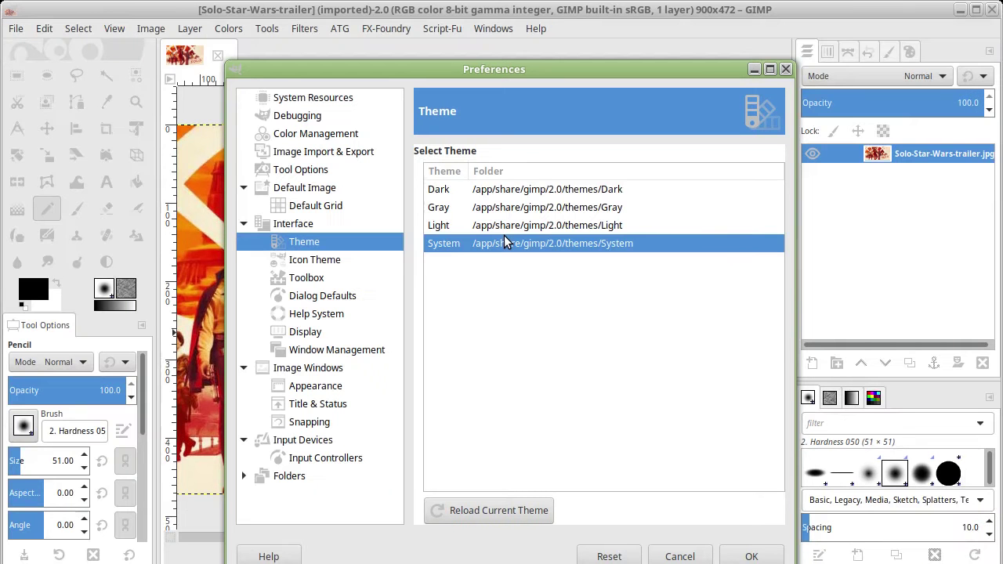
{"action": "left_click", "coordinate": [329, 260]}
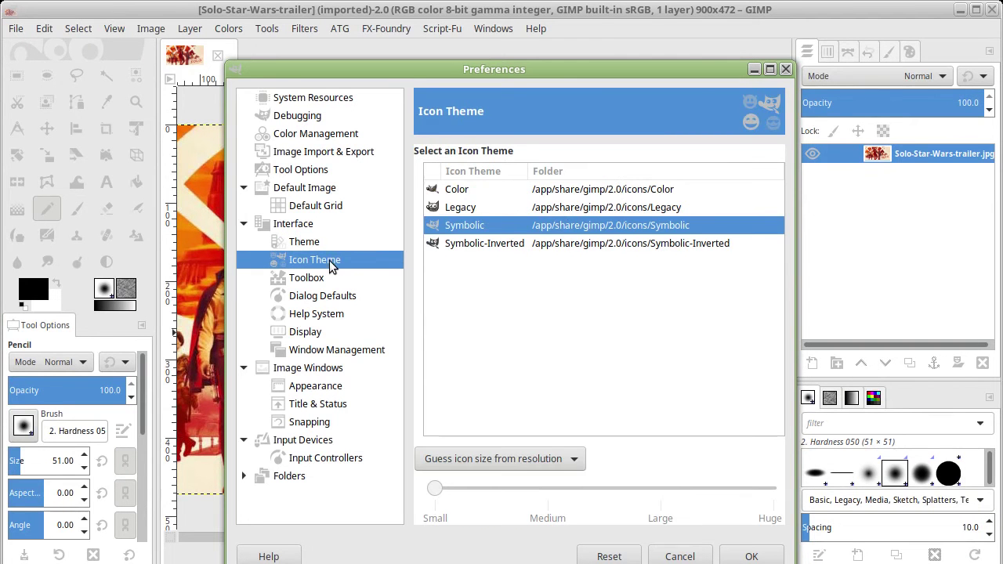
{"action": "left_click", "coordinate": [462, 208]}
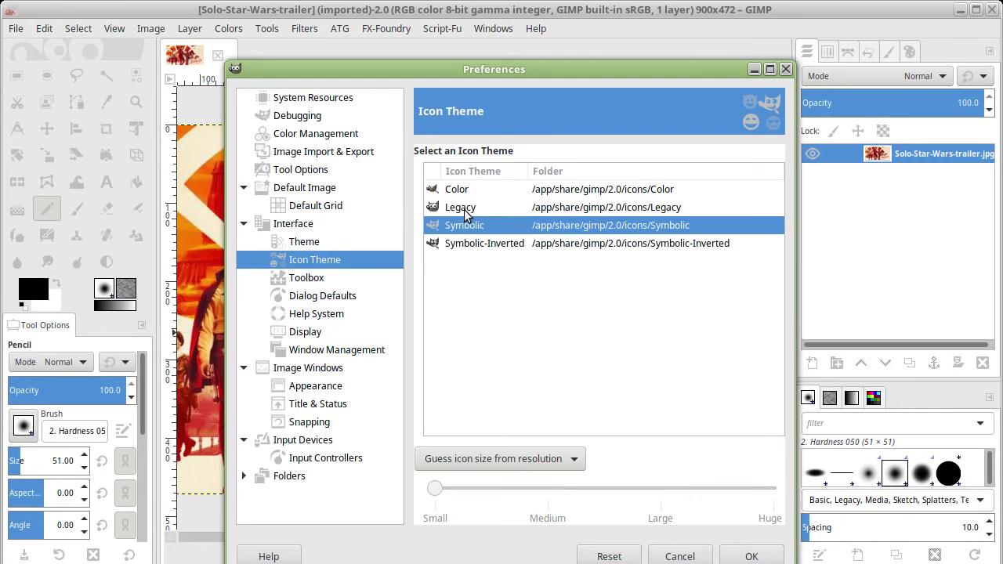
Step: Make the Threshold and Levels tools visible in the toolbox
{"action": "left_click", "coordinate": [299, 287]}
{"action": "scroll", "coordinate": [589, 366], "scroll_direction": "down", "scroll_amount": 5}
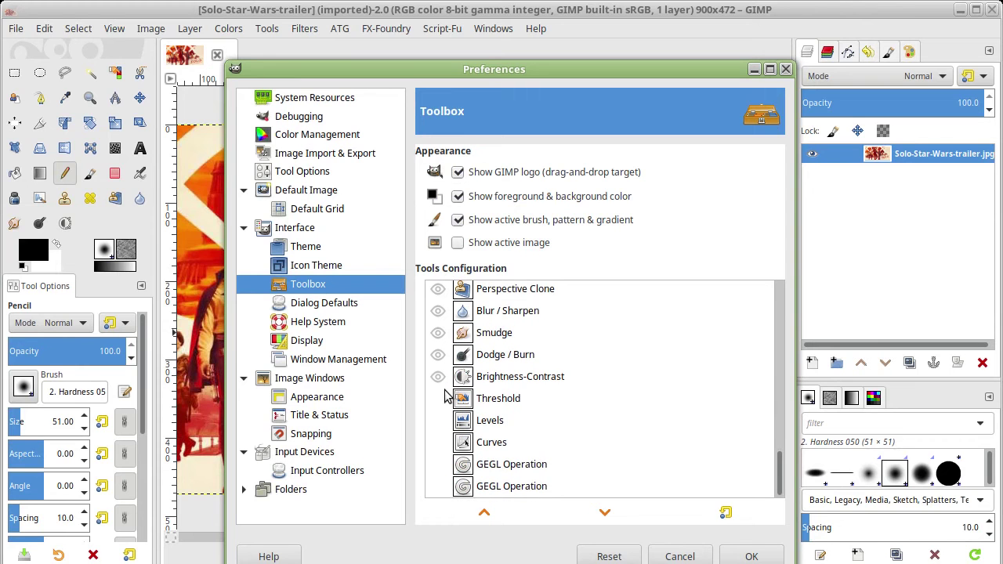
{"action": "left_click", "coordinate": [437, 398]}
{"action": "left_click", "coordinate": [438, 420]}
Step: Make Curves visible in the toolbox, confirm Preferences, and show the Distorts filters
{"action": "left_click", "coordinate": [438, 442]}
{"action": "key", "text": "Return"}
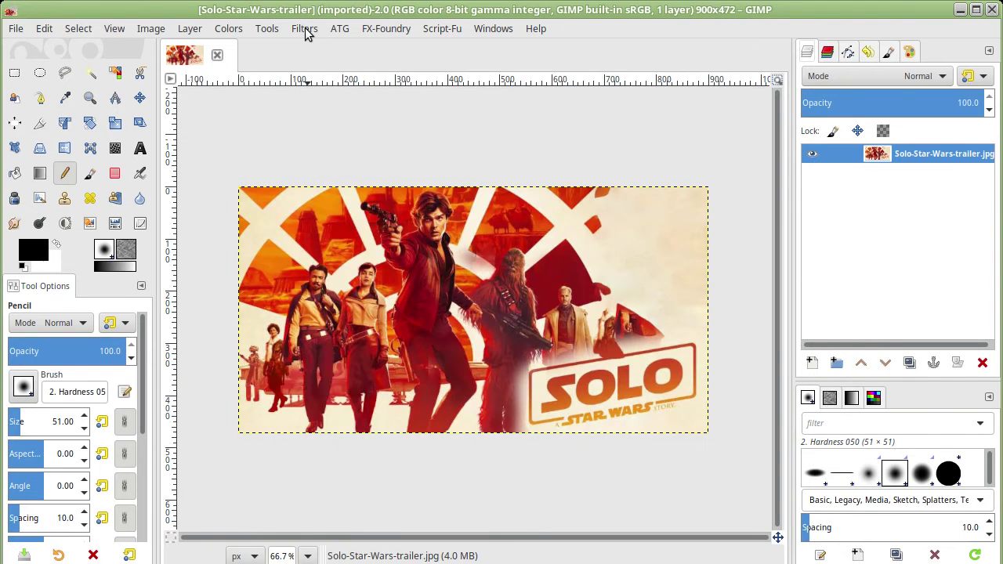
{"action": "left_click", "coordinate": [304, 29]}
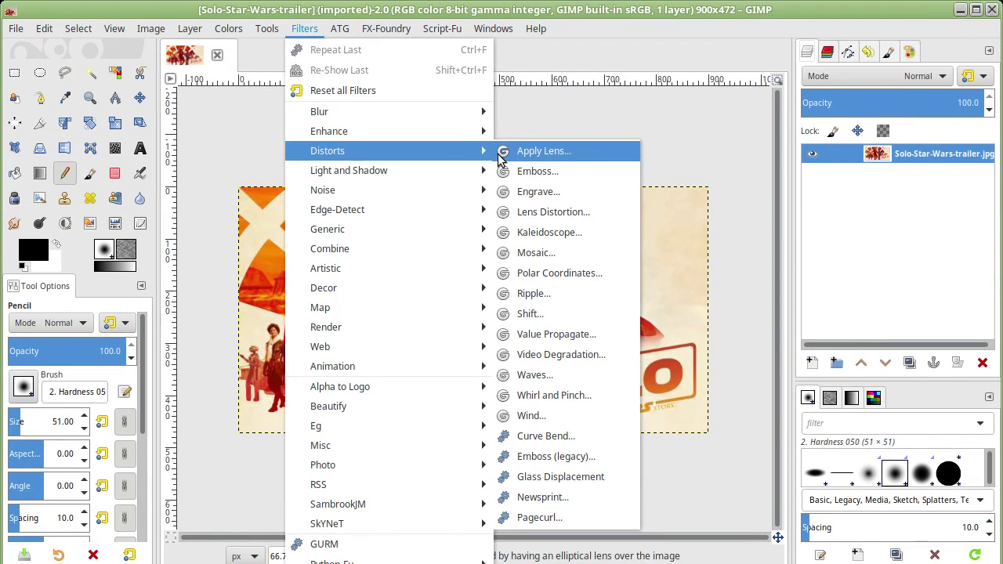
{"action": "mouse_move", "coordinate": [388, 111]}
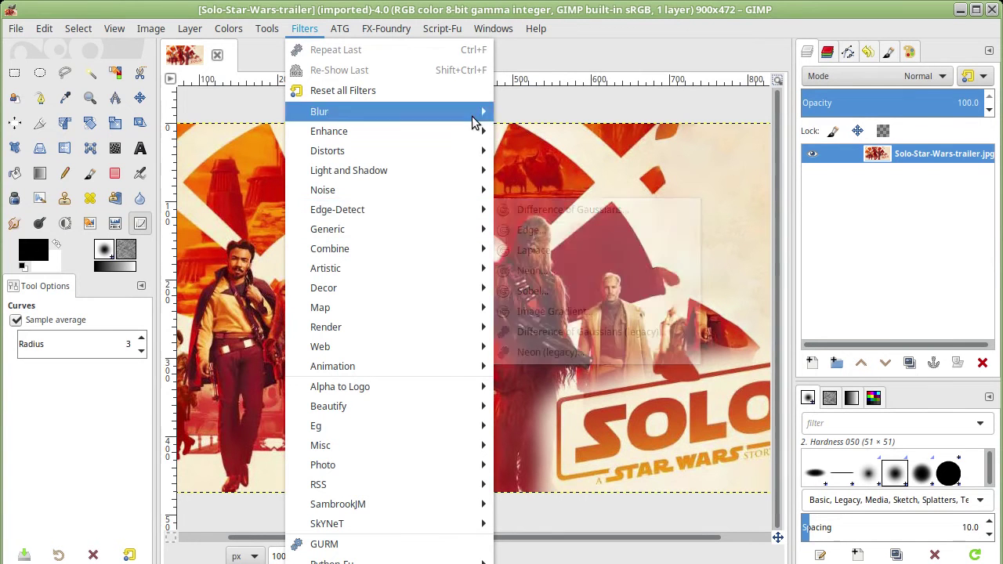
Step: Close the browsed Filters submenus, leaving the poster image unchanged
{"action": "left_click", "coordinate": [612, 63]}
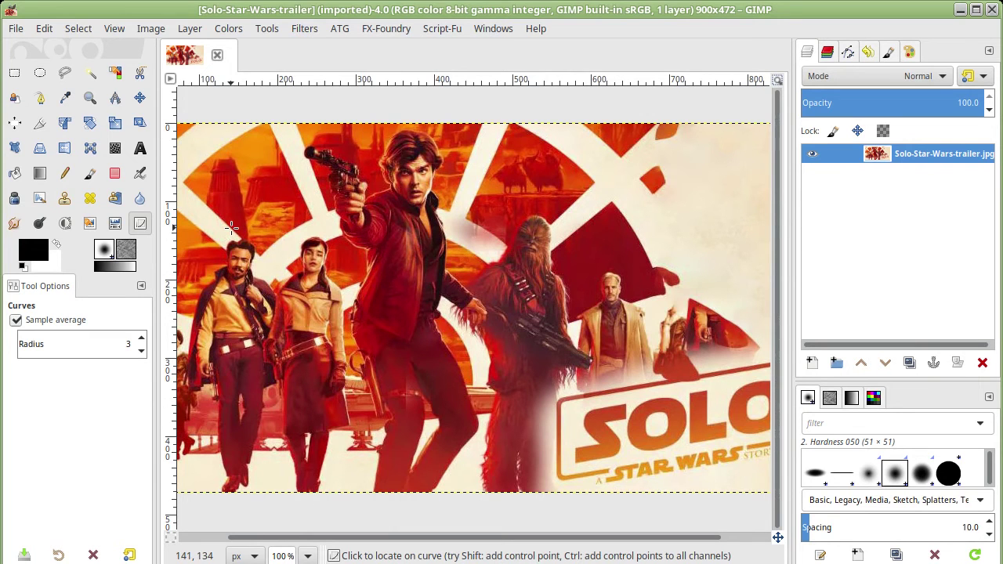
Step: Convert the image to 32-bit floating point precision and show the Blur filters
{"action": "left_click", "coordinate": [153, 30]}
{"action": "mouse_move", "coordinate": [383, 98]}
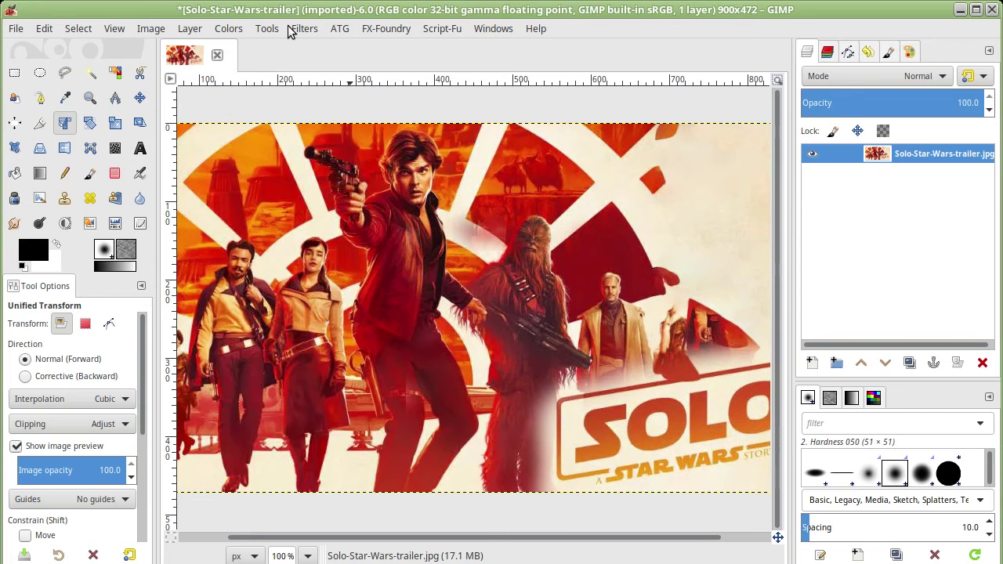
{"action": "left_click", "coordinate": [298, 29]}
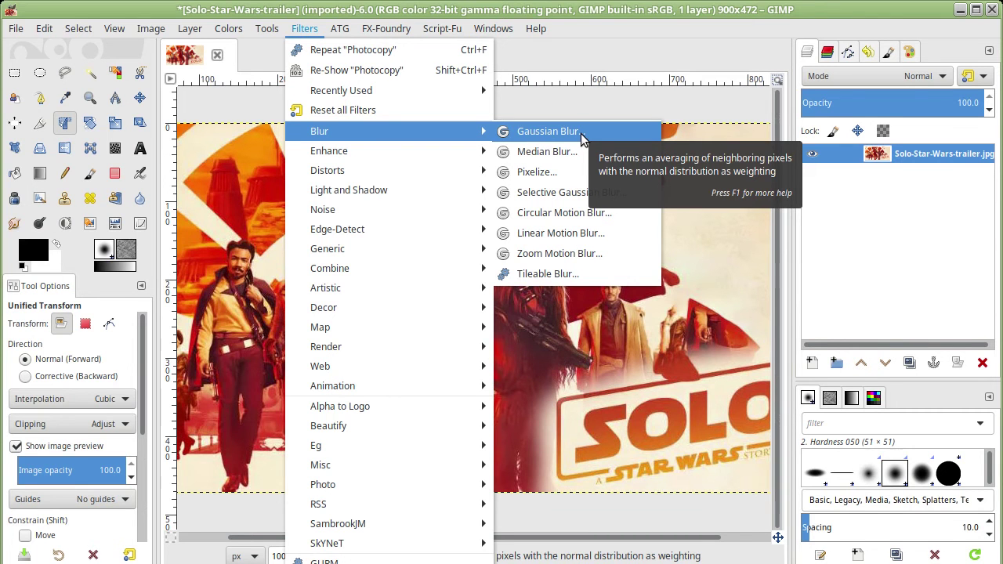
Step: Preview a Gaussian Blur, testing linked and unlinked sizes up to 23.43, then settle near 9.30
{"action": "left_click", "coordinate": [580, 134]}
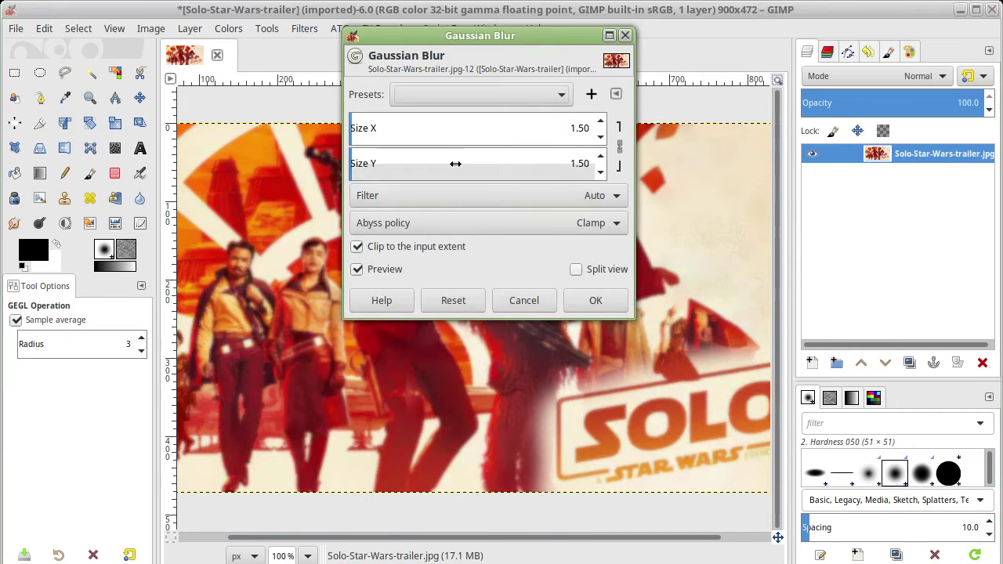
{"action": "mouse_move", "coordinate": [363, 128]}
{"action": "left_mouse_down"}
{"action": "mouse_move", "coordinate": [398, 128]}
{"action": "mouse_move", "coordinate": [368, 128]}
{"action": "left_mouse_up"}
{"action": "left_click", "coordinate": [619, 147]}
{"action": "mouse_move", "coordinate": [369, 128]}
{"action": "left_mouse_down"}
{"action": "mouse_move", "coordinate": [391, 128]}
{"action": "mouse_move", "coordinate": [364, 130]}
{"action": "mouse_move", "coordinate": [364, 155]}
{"action": "left_mouse_up"}
{"action": "left_click", "coordinate": [620, 146]}
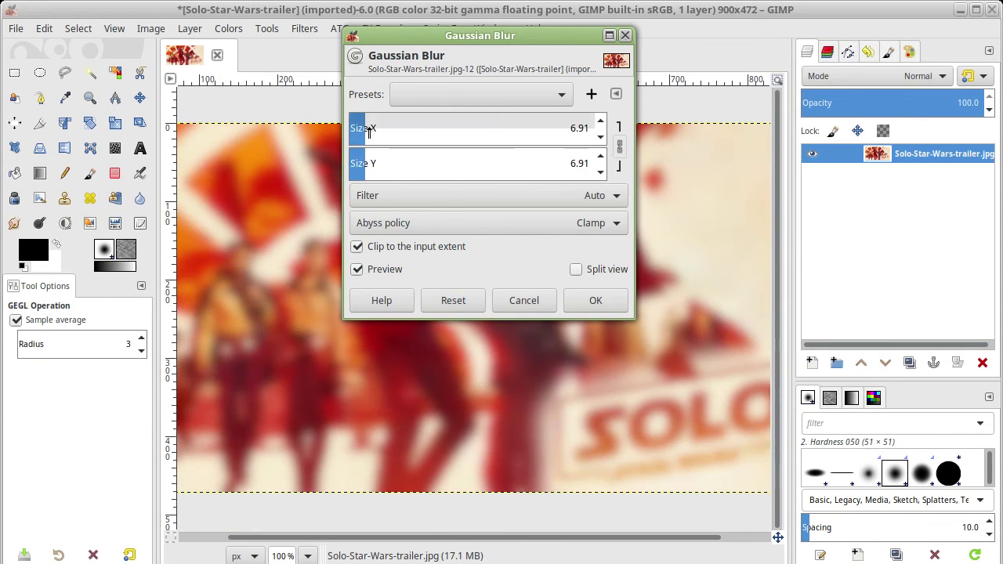
{"action": "left_click_drag", "start_coordinate": [363, 127], "coordinate": [453, 127]}
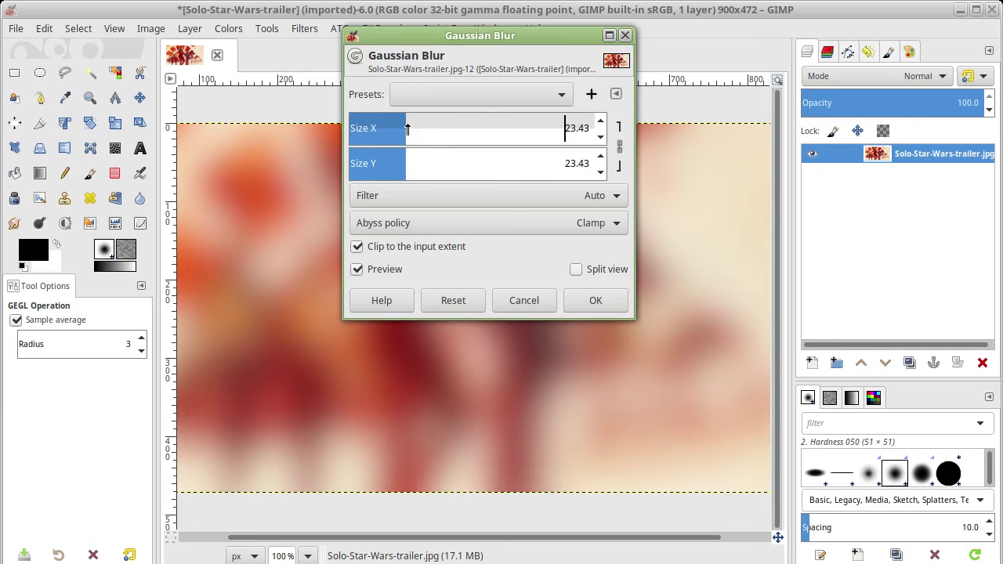
{"action": "left_click_drag", "start_coordinate": [407, 125], "coordinate": [384, 123]}
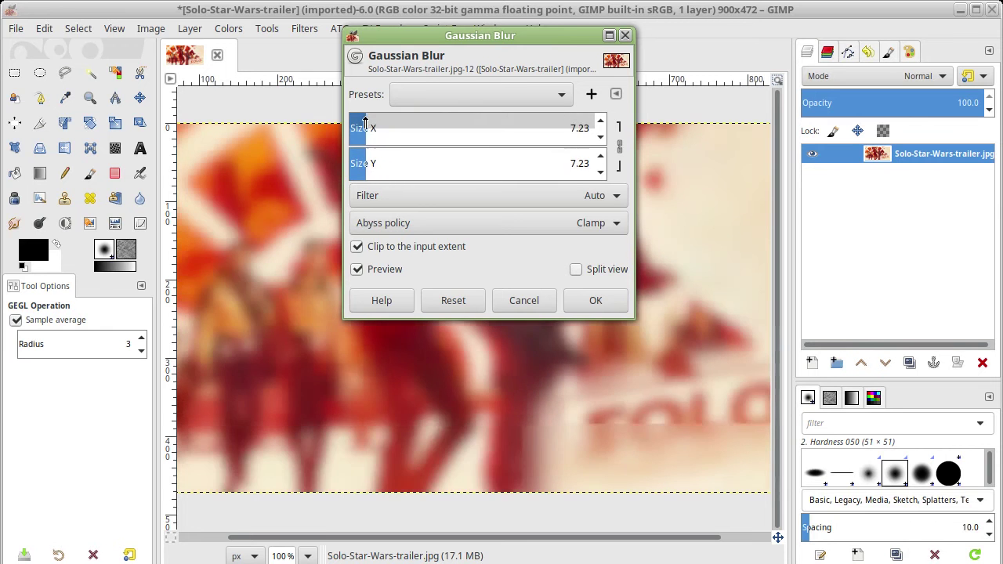
{"action": "mouse_move", "coordinate": [384, 123]}
{"action": "left_mouse_down"}
{"action": "mouse_move", "coordinate": [370, 125]}
{"action": "mouse_move", "coordinate": [417, 134]}
{"action": "mouse_move", "coordinate": [370, 134]}
{"action": "left_mouse_up"}
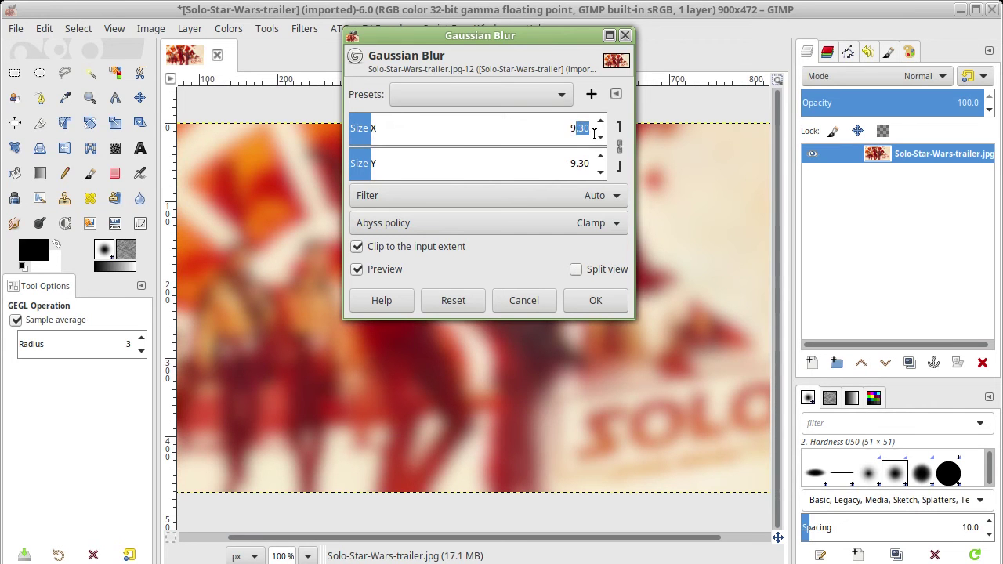
{"action": "key", "text": "BackSpace"}
{"action": "key", "text": "BackSpace"}
Step: Preview Pixelize with block size 6 in split view, then cancel it
{"action": "type", "text": "0.58"}
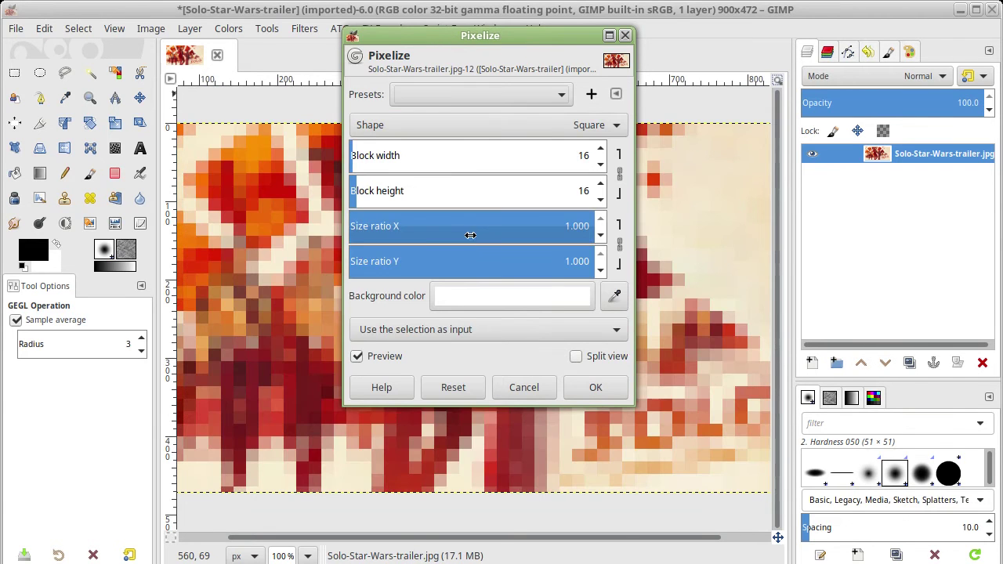
{"action": "left_click_drag", "start_coordinate": [491, 231], "coordinate": [525, 230]}
{"action": "left_click", "coordinate": [477, 190]}
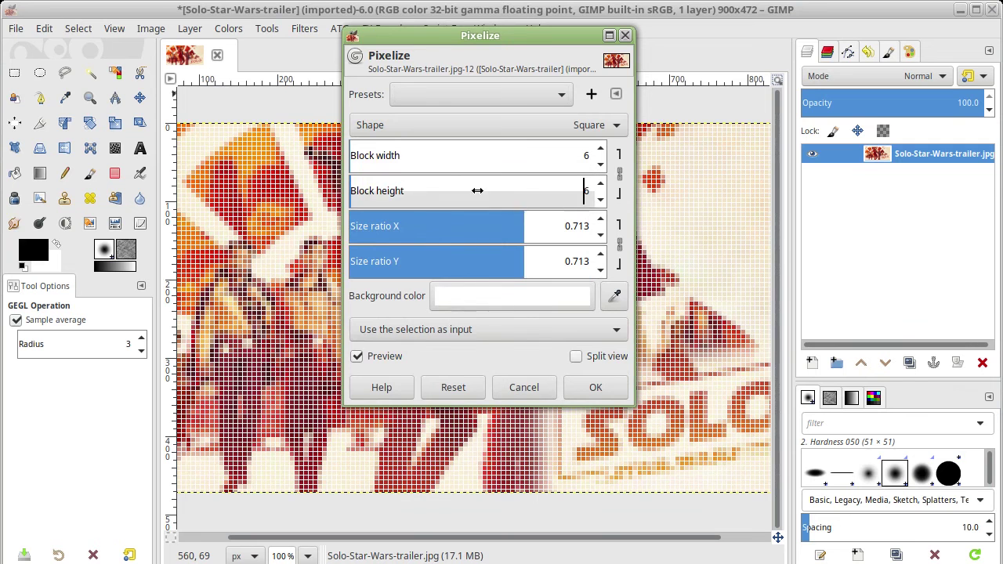
{"action": "left_click", "coordinate": [577, 357]}
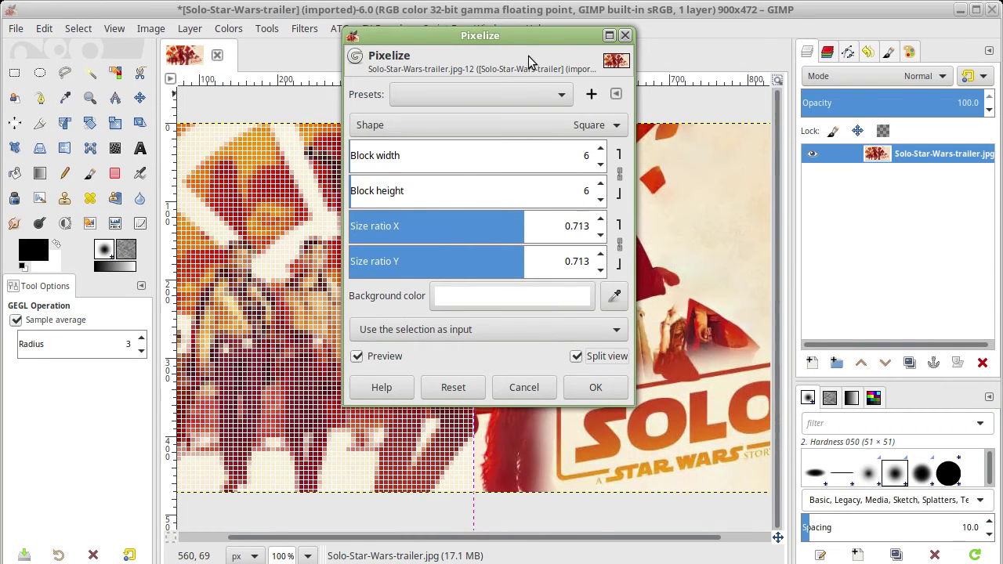
{"action": "left_click_drag", "start_coordinate": [530, 36], "coordinate": [949, 83]}
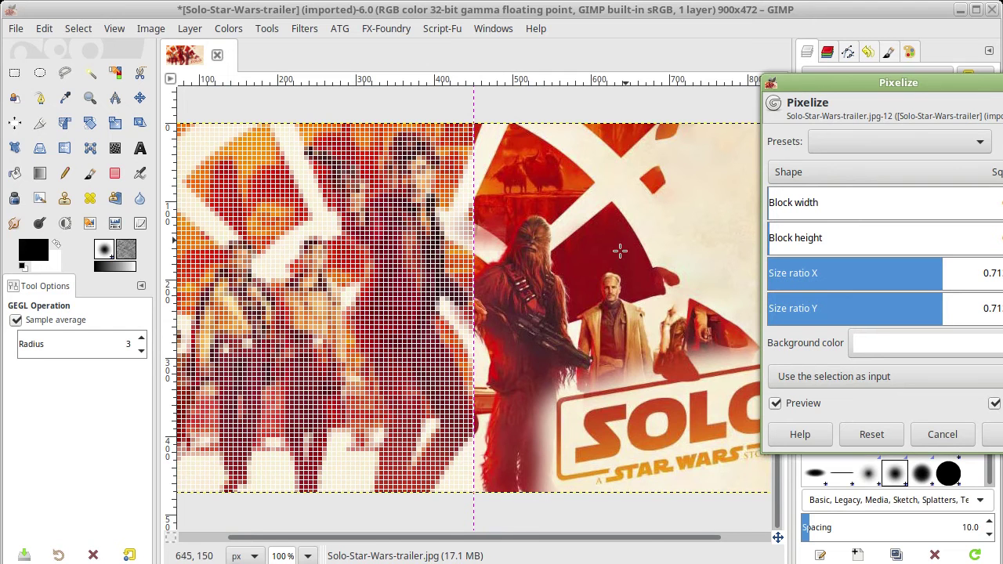
{"action": "key", "text": "Escape"}
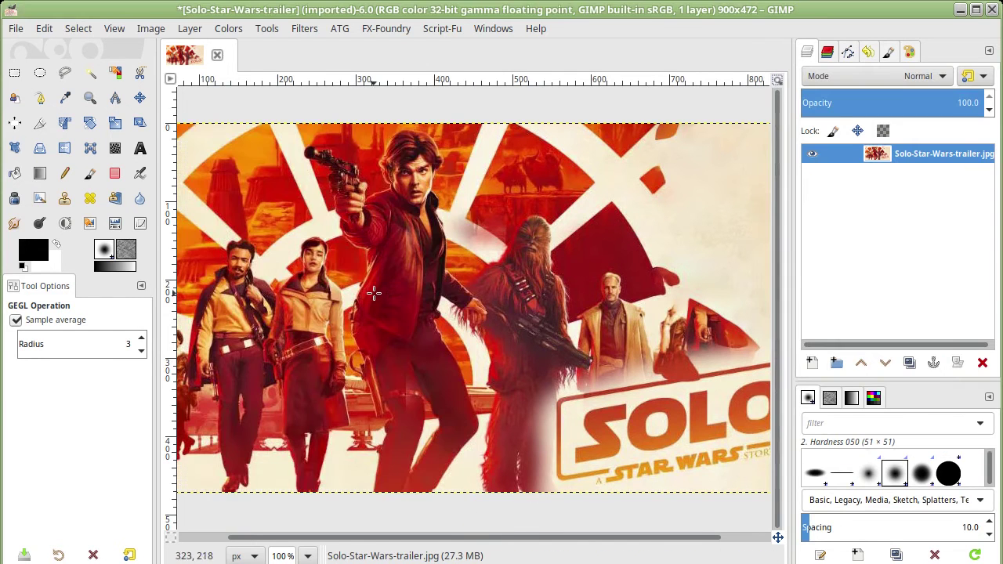
Step: Open the Supernova filter and roughly place the flare, trying radius 32
{"action": "left_click", "coordinate": [304, 32]}
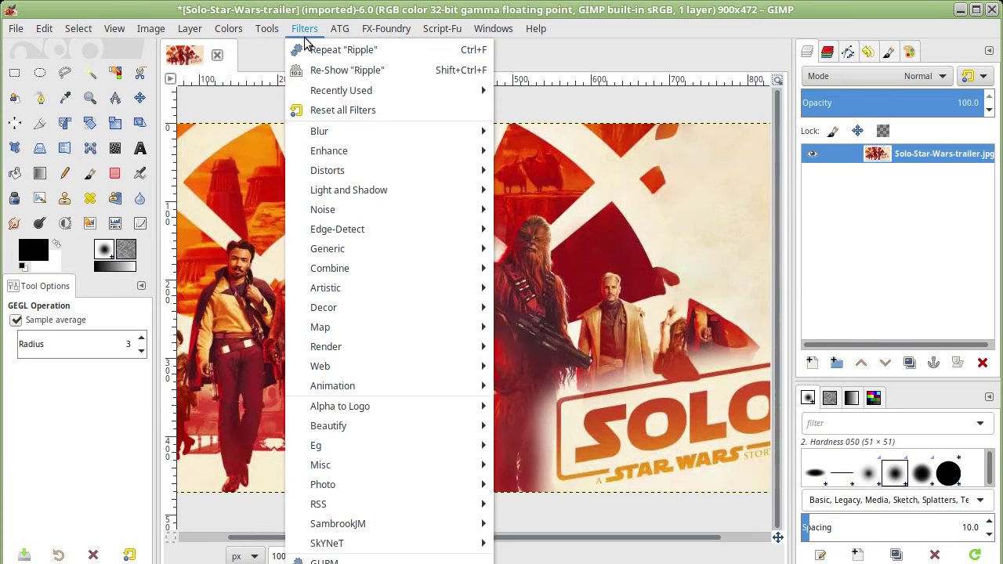
{"action": "mouse_move", "coordinate": [349, 190]}
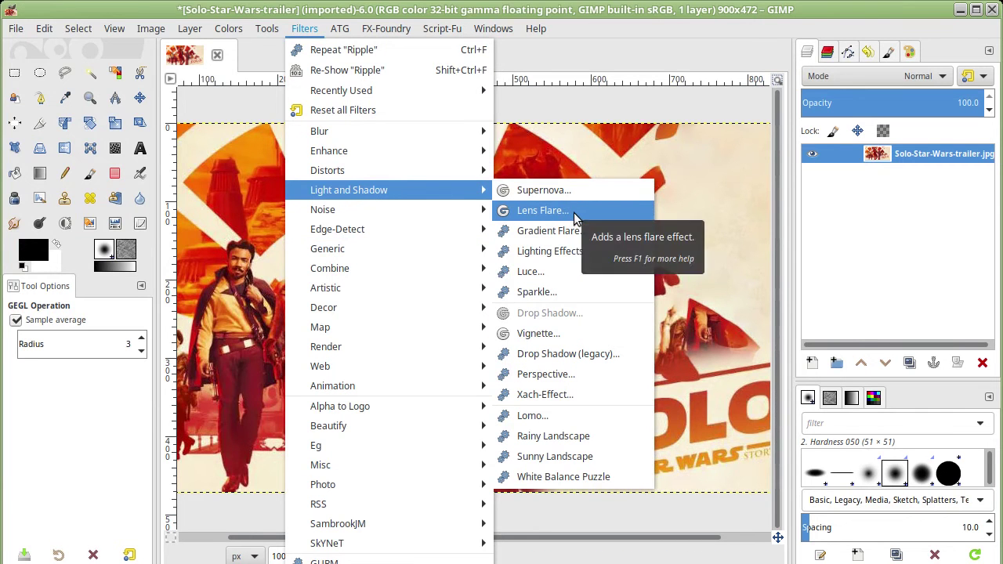
{"action": "left_click", "coordinate": [526, 191]}
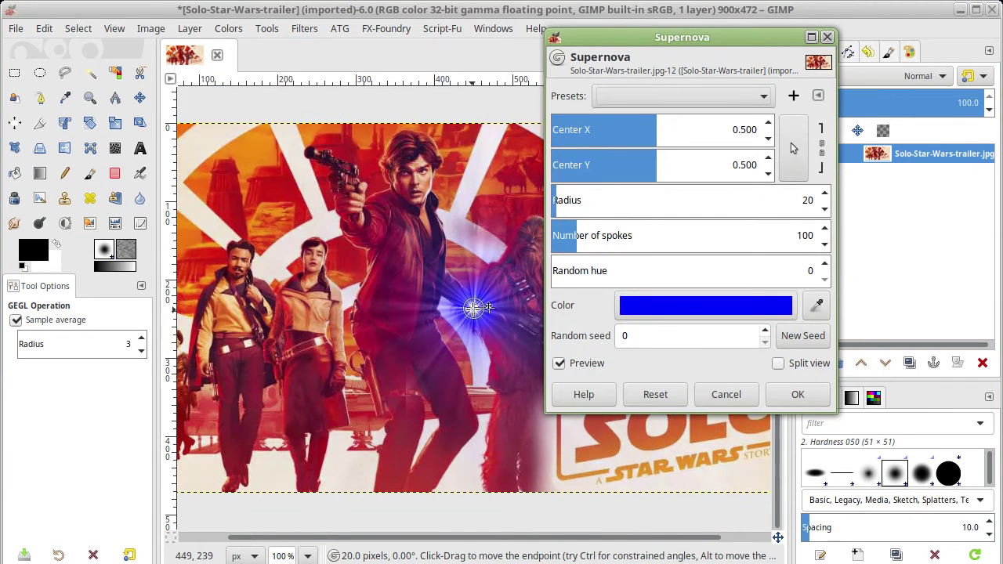
{"action": "mouse_move", "coordinate": [475, 309]}
{"action": "left_mouse_down"}
{"action": "mouse_move", "coordinate": [421, 270]}
{"action": "mouse_move", "coordinate": [456, 248]}
{"action": "mouse_move", "coordinate": [494, 271]}
{"action": "mouse_move", "coordinate": [375, 201]}
{"action": "mouse_move", "coordinate": [372, 225]}
{"action": "left_mouse_up"}
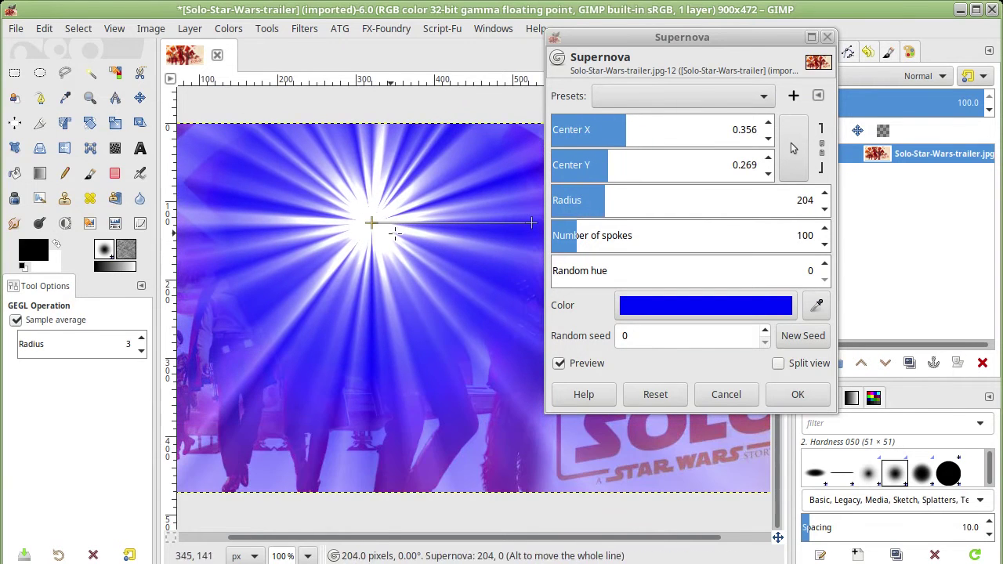
{"action": "left_click_drag", "start_coordinate": [531, 224], "coordinate": [396, 225]}
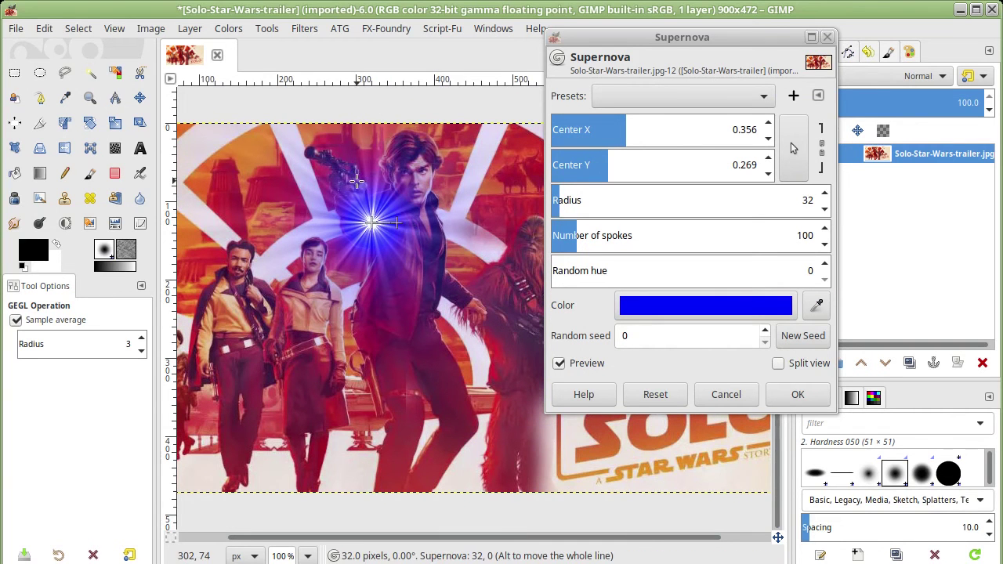
{"action": "mouse_move", "coordinate": [383, 223]}
{"action": "left_mouse_down"}
{"action": "mouse_move", "coordinate": [320, 301]}
{"action": "mouse_move", "coordinate": [337, 316]}
{"action": "mouse_move", "coordinate": [345, 214]}
{"action": "mouse_move", "coordinate": [409, 225]}
{"action": "mouse_move", "coordinate": [417, 165]}
{"action": "mouse_move", "coordinate": [410, 192]}
{"action": "mouse_move", "coordinate": [327, 192]}
{"action": "left_mouse_up"}
Step: Fine-tune the blue 100-spoke flare to radius 99, centred at 0.322, 0.589
{"action": "left_click_drag", "start_coordinate": [435, 193], "coordinate": [443, 193]}
{"action": "left_click_drag", "start_coordinate": [328, 193], "coordinate": [444, 192]}
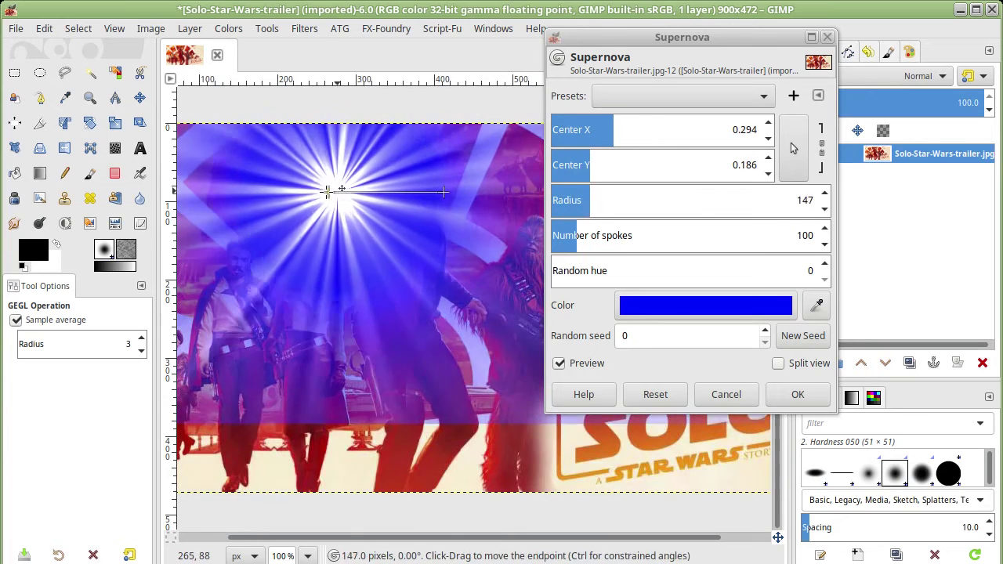
{"action": "left_click_drag", "start_coordinate": [324, 192], "coordinate": [349, 193]}
{"action": "mouse_move", "coordinate": [443, 193]}
{"action": "left_mouse_down"}
{"action": "mouse_move", "coordinate": [482, 195]}
{"action": "mouse_move", "coordinate": [390, 195]}
{"action": "left_mouse_up"}
{"action": "mouse_move", "coordinate": [386, 293]}
{"action": "left_mouse_down"}
{"action": "mouse_move", "coordinate": [434, 295]}
{"action": "mouse_move", "coordinate": [314, 146]}
{"action": "mouse_move", "coordinate": [331, 207]}
{"action": "mouse_move", "coordinate": [385, 195]}
{"action": "mouse_move", "coordinate": [310, 262]}
{"action": "mouse_move", "coordinate": [354, 289]}
{"action": "mouse_move", "coordinate": [353, 275]}
{"action": "mouse_move", "coordinate": [416, 297]}
{"action": "mouse_move", "coordinate": [293, 302]}
{"action": "mouse_move", "coordinate": [395, 312]}
{"action": "left_mouse_up"}
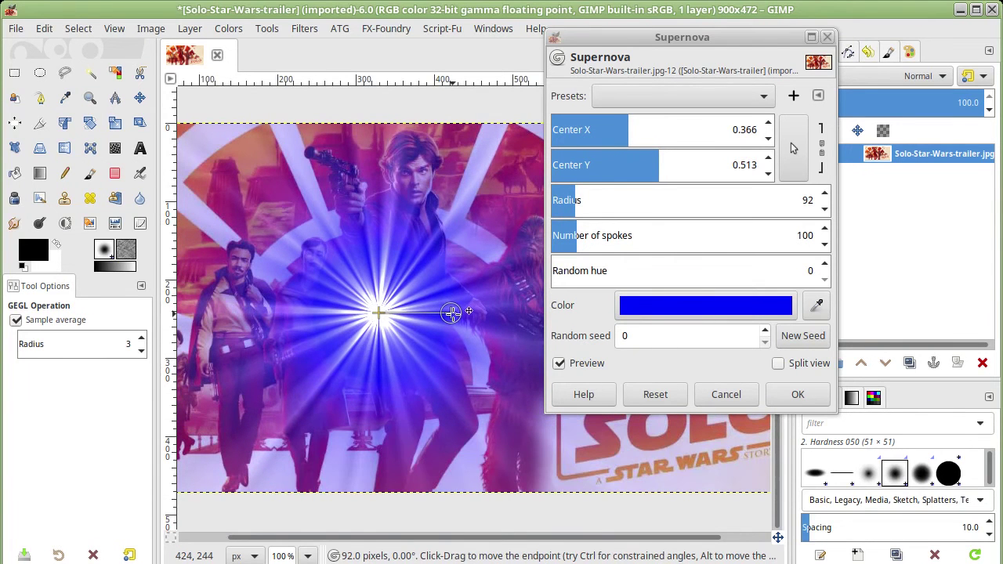
{"action": "mouse_move", "coordinate": [378, 314]}
{"action": "left_mouse_down"}
{"action": "mouse_move", "coordinate": [352, 313]}
{"action": "mouse_move", "coordinate": [374, 349]}
{"action": "left_mouse_up"}
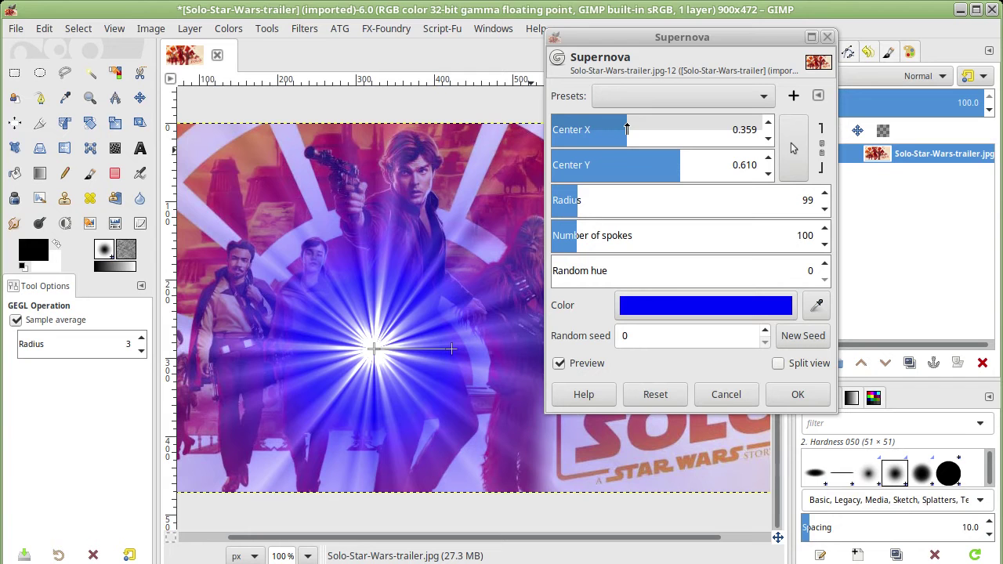
{"action": "left_click_drag", "start_coordinate": [627, 129], "coordinate": [619, 129]}
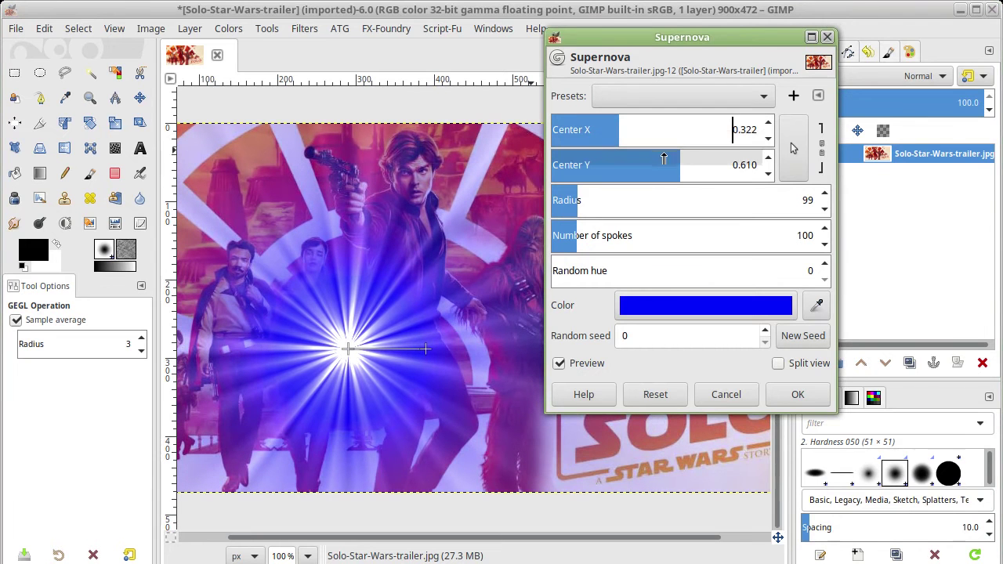
{"action": "left_click_drag", "start_coordinate": [663, 159], "coordinate": [658, 159]}
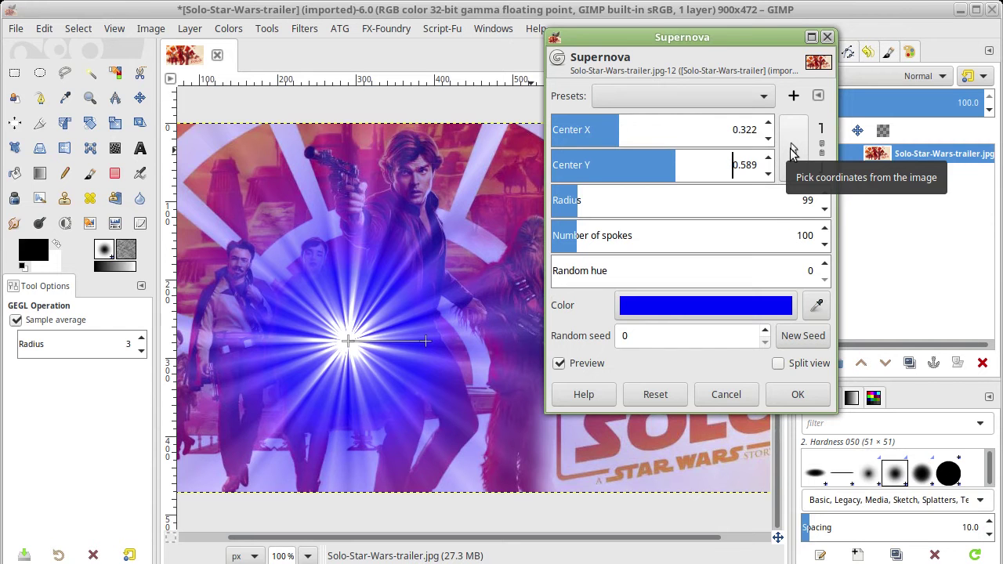
Step: Pick the flare centre on the image, placing it beside the raised blaster at the top
{"action": "left_click", "coordinate": [792, 151]}
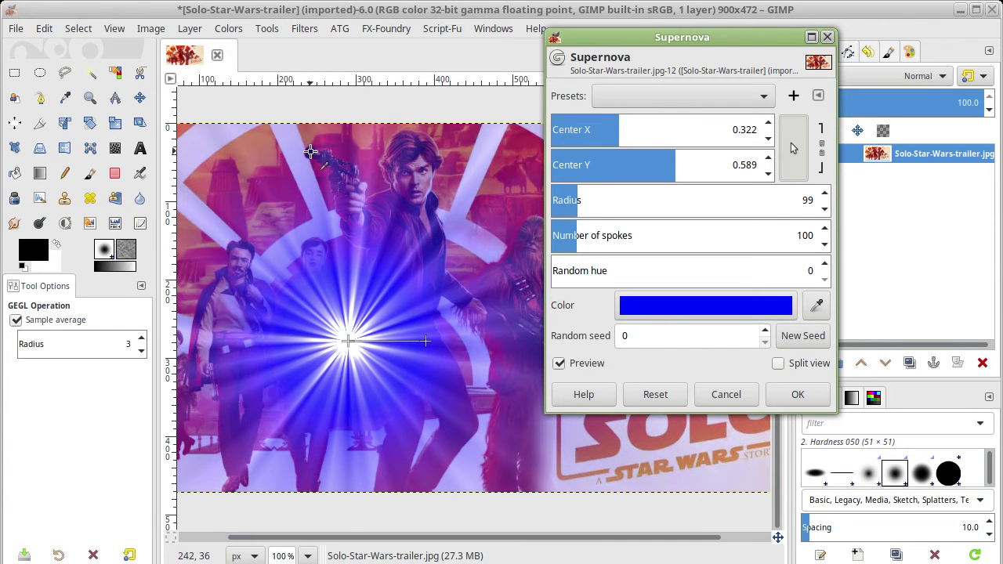
{"action": "left_click", "coordinate": [310, 151]}
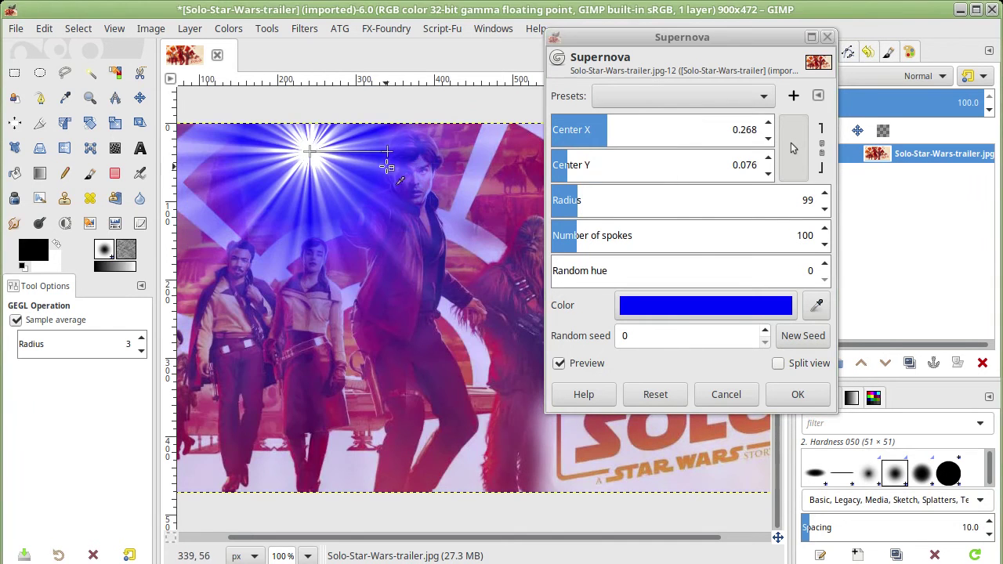
{"action": "left_click", "coordinate": [371, 151]}
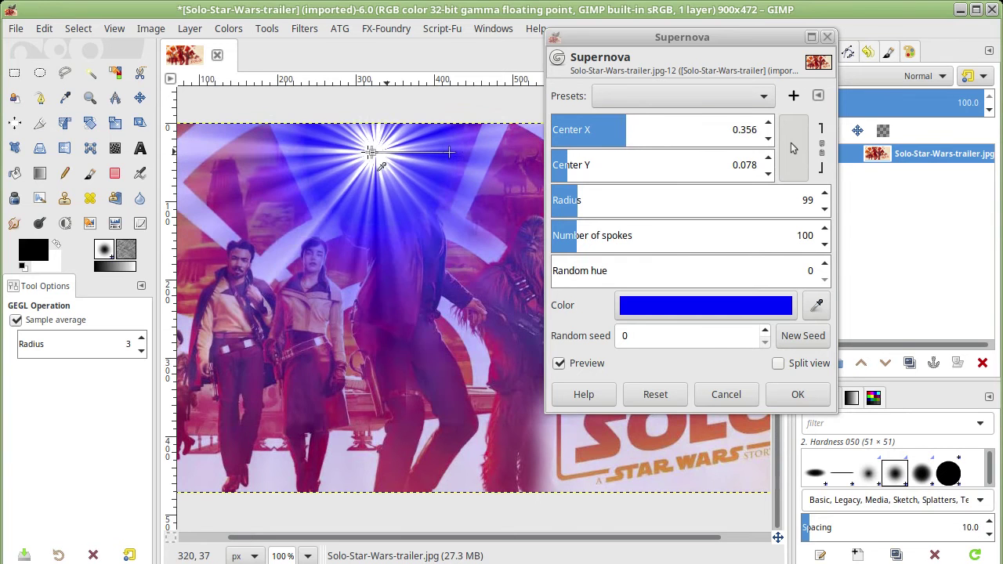
{"action": "left_click", "coordinate": [347, 151]}
{"action": "left_click", "coordinate": [341, 151]}
{"action": "left_click", "coordinate": [373, 149]}
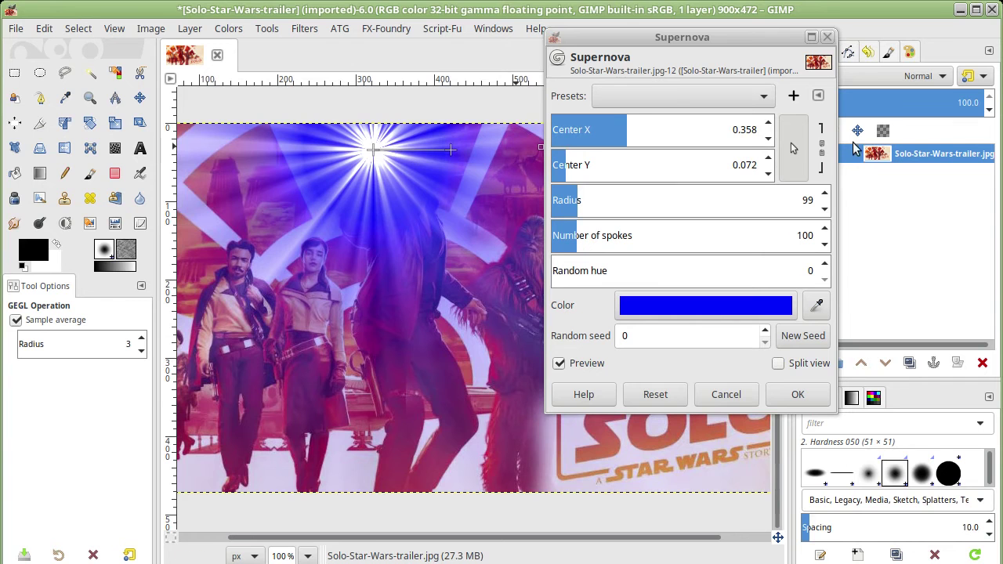
{"action": "left_click", "coordinate": [425, 333]}
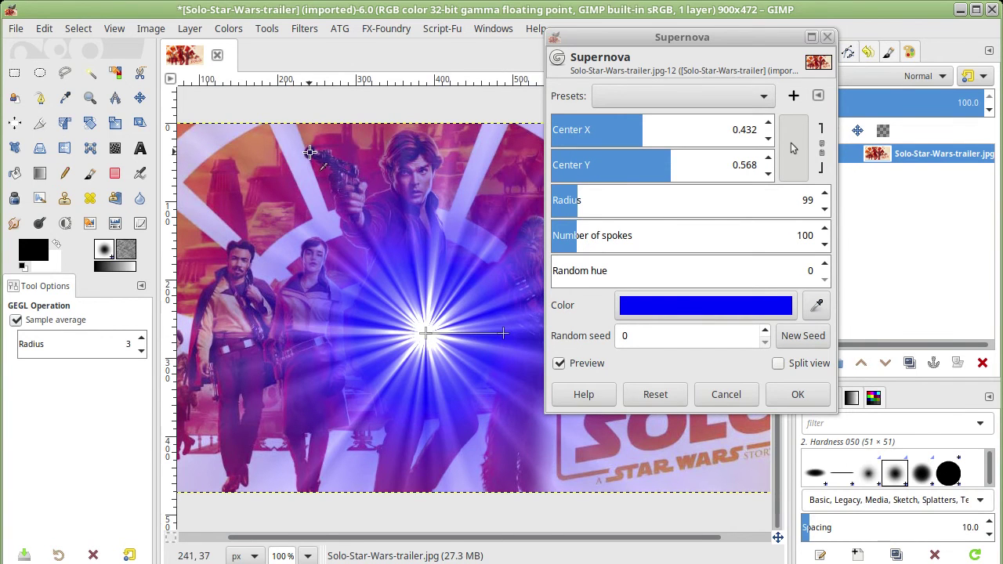
{"action": "left_click", "coordinate": [310, 151]}
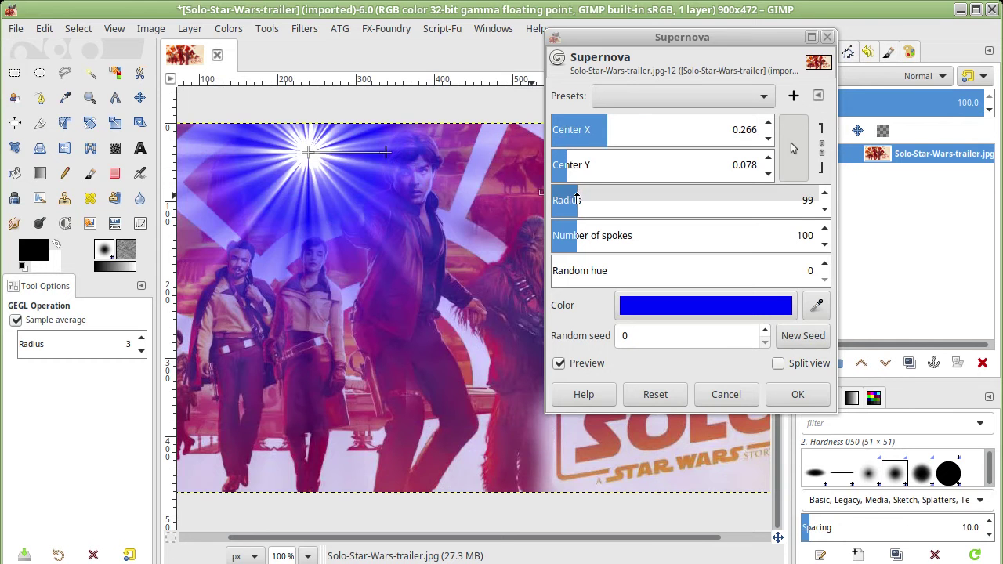
Step: Set Supernova radius 19, 16 spokes and random hue 14, then apply it
{"action": "left_click_drag", "start_coordinate": [577, 198], "coordinate": [569, 198]}
{"action": "left_click", "coordinate": [558, 195]}
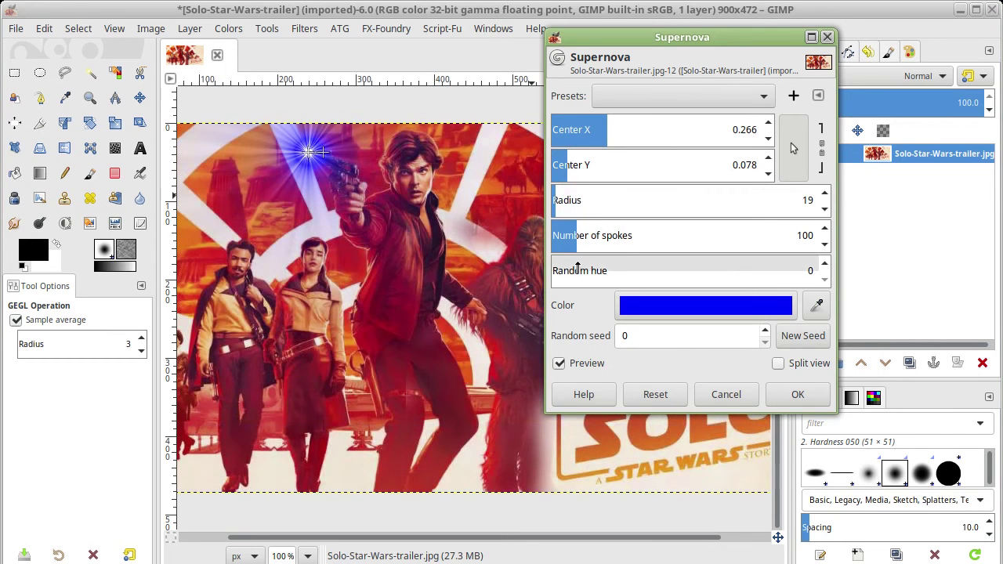
{"action": "left_click", "coordinate": [564, 239]}
{"action": "left_click_drag", "start_coordinate": [564, 239], "coordinate": [556, 239]}
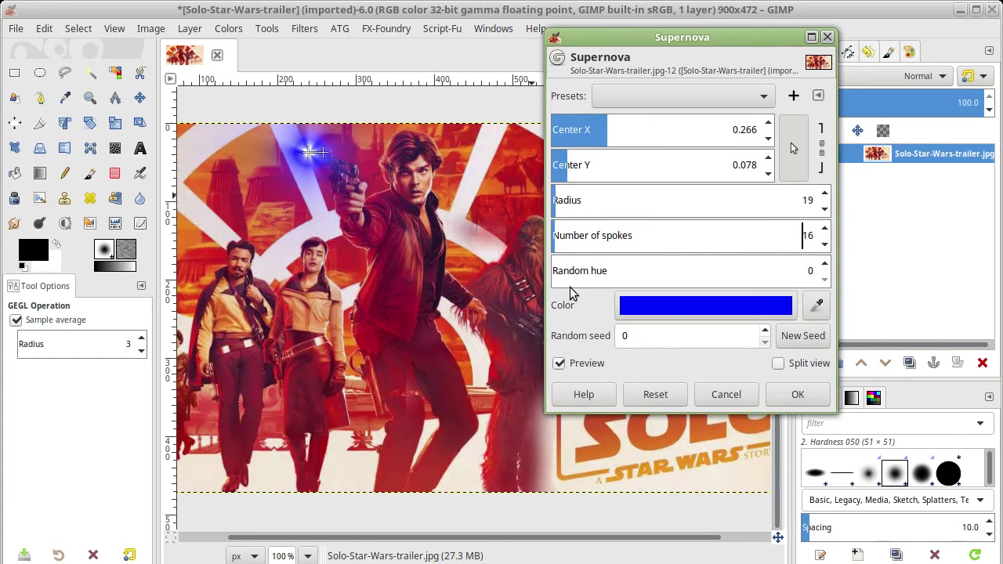
{"action": "left_click_drag", "start_coordinate": [567, 270], "coordinate": [669, 273]}
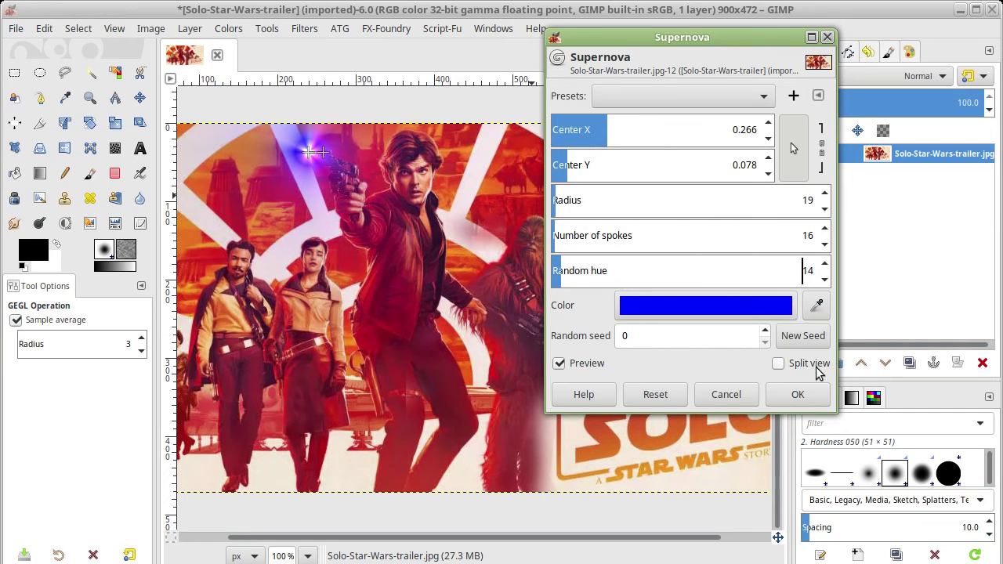
{"action": "left_click", "coordinate": [798, 394]}
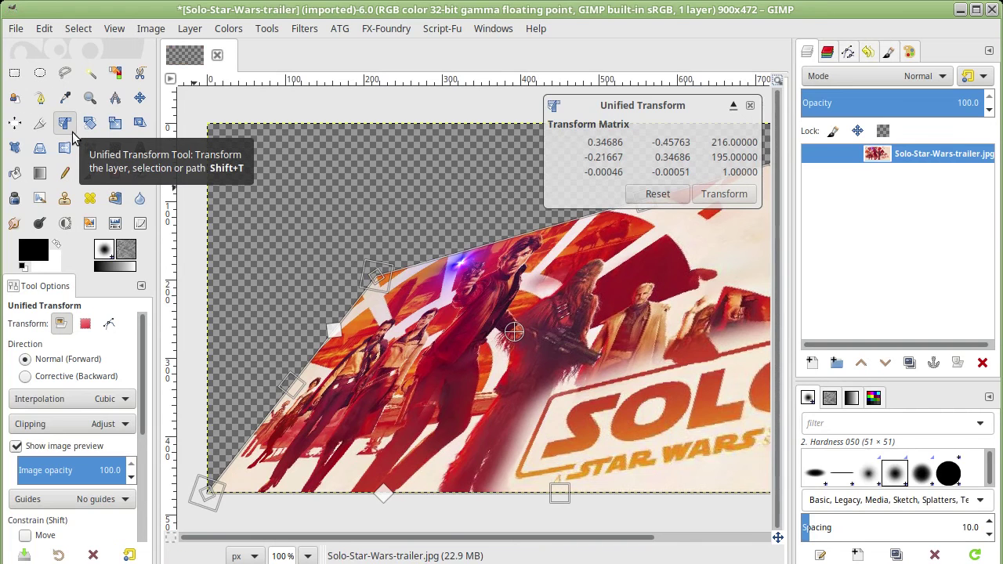
{"action": "mouse_move", "coordinate": [397, 261]}
{"action": "left_mouse_down"}
{"action": "mouse_move", "coordinate": [412, 289]}
{"action": "mouse_move", "coordinate": [397, 259]}
{"action": "mouse_move", "coordinate": [357, 228]}
{"action": "mouse_move", "coordinate": [395, 212]}
{"action": "left_mouse_up"}
{"action": "mouse_move", "coordinate": [349, 284]}
{"action": "left_mouse_down"}
{"action": "mouse_move", "coordinate": [312, 265]}
{"action": "mouse_move", "coordinate": [287, 295]}
{"action": "mouse_move", "coordinate": [291, 281]}
{"action": "left_mouse_up"}
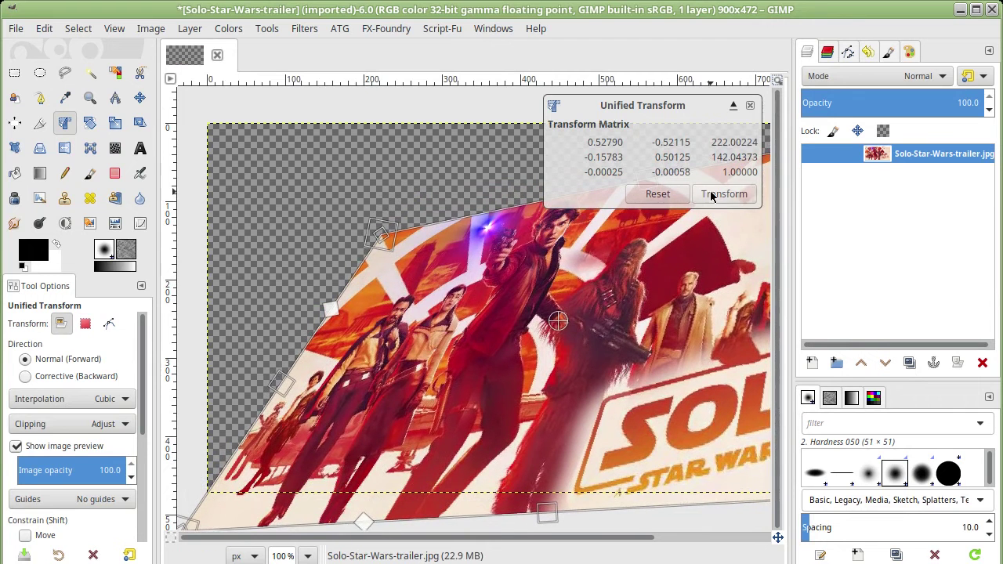
{"action": "left_click", "coordinate": [711, 196]}
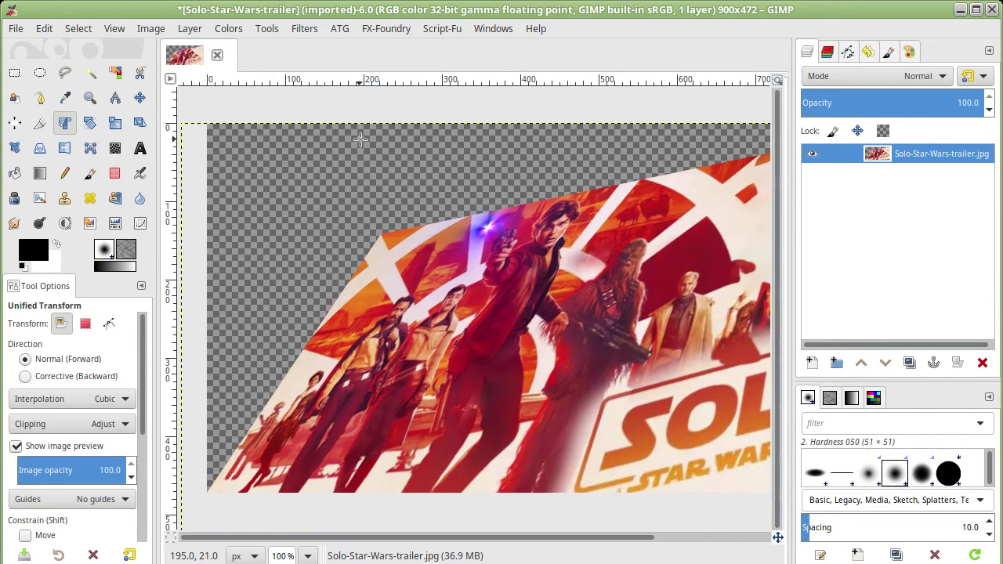
{"action": "key", "text": "ctrl+z"}
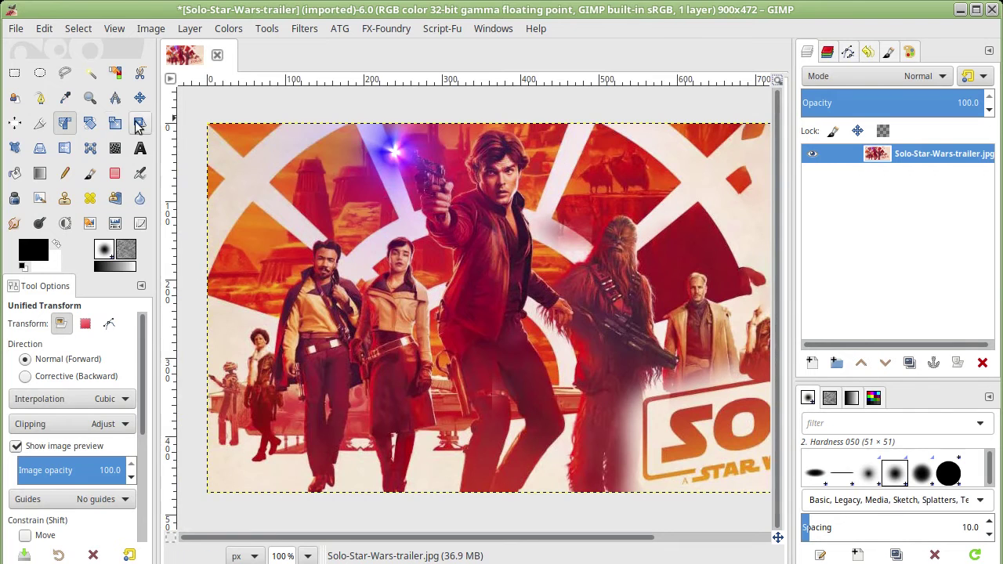
{"action": "left_click", "coordinate": [88, 123]}
{"action": "left_click", "coordinate": [331, 210]}
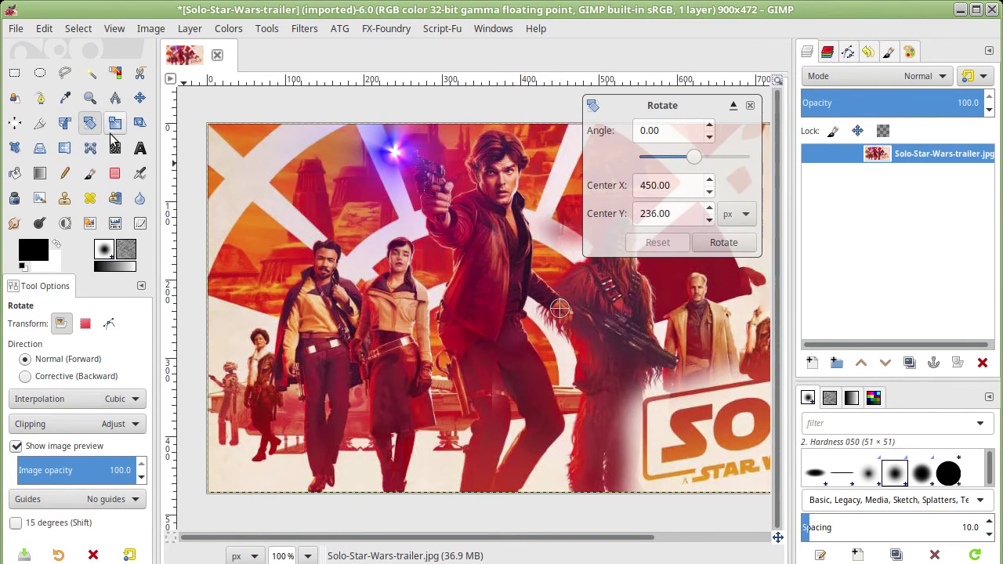
{"action": "left_click_drag", "start_coordinate": [250, 176], "coordinate": [237, 131]}
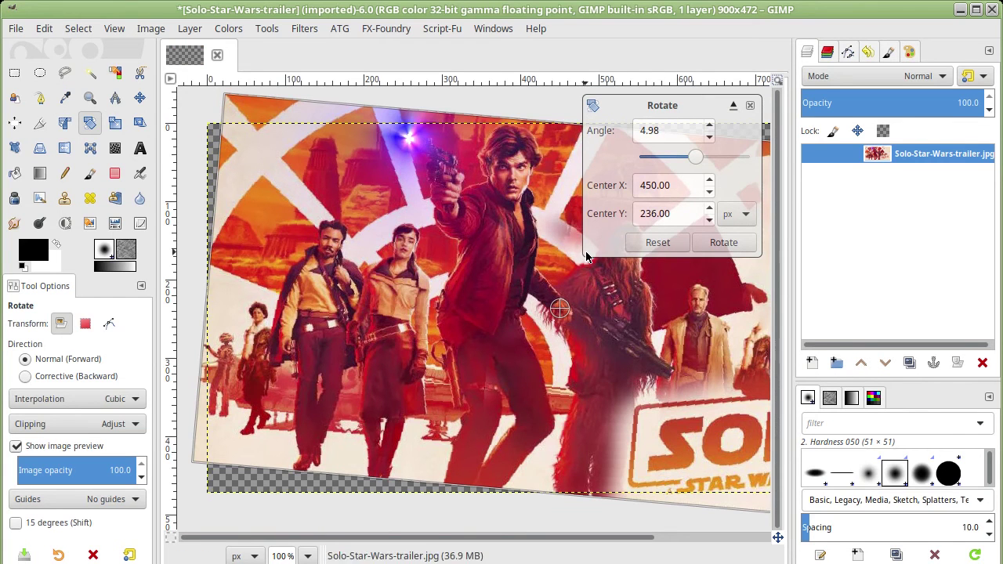
{"action": "left_click_drag", "start_coordinate": [422, 233], "coordinate": [409, 268]}
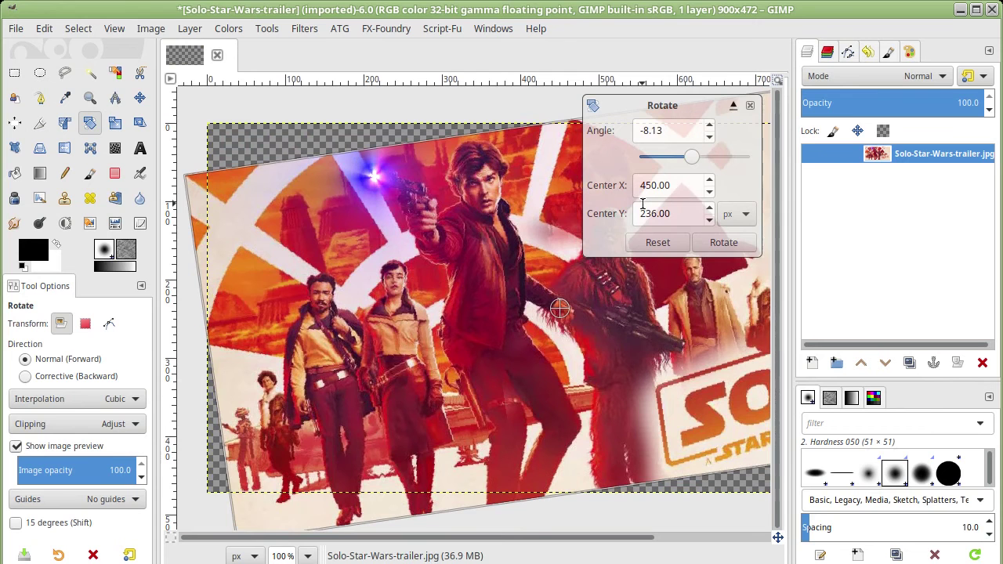
{"action": "left_click_drag", "start_coordinate": [389, 228], "coordinate": [331, 200]}
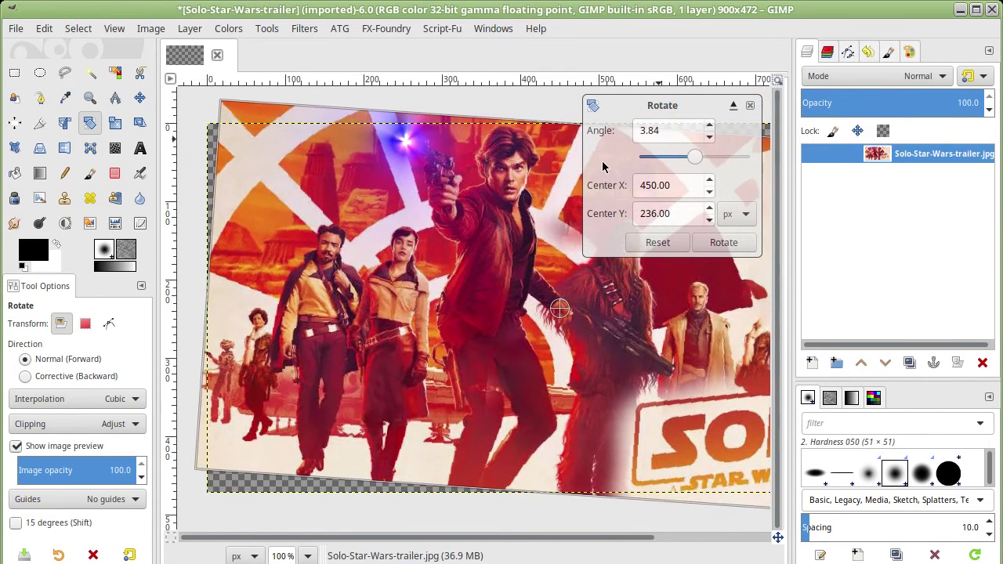
{"action": "left_click", "coordinate": [733, 108]}
{"action": "left_click_drag", "start_coordinate": [582, 124], "coordinate": [905, 43]}
{"action": "mouse_move", "coordinate": [698, 157]}
{"action": "left_mouse_down"}
{"action": "mouse_move", "coordinate": [304, 270]}
{"action": "mouse_move", "coordinate": [343, 314]}
{"action": "mouse_move", "coordinate": [346, 352]}
{"action": "left_mouse_up"}
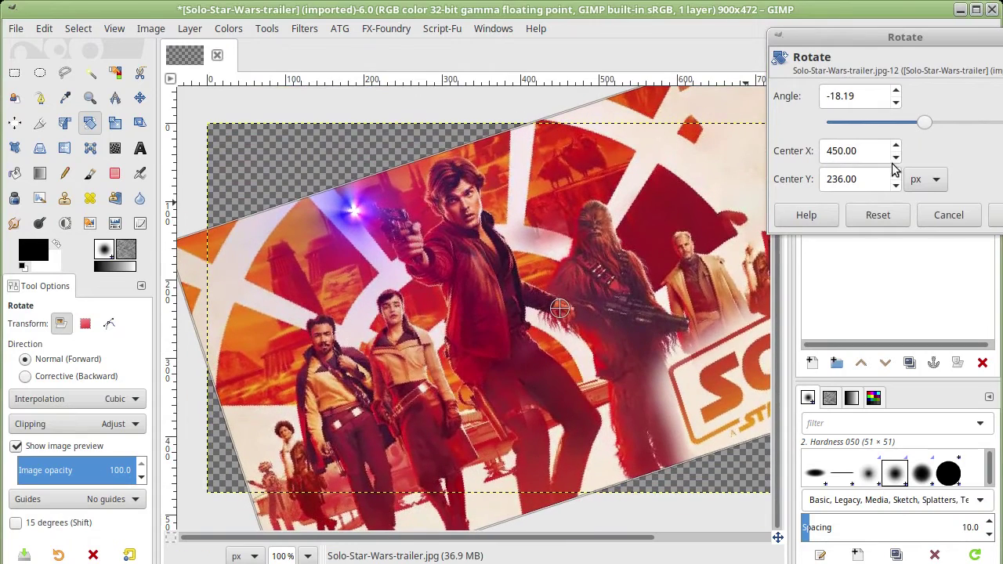
{"action": "left_click", "coordinate": [897, 217]}
{"action": "left_click", "coordinate": [949, 215]}
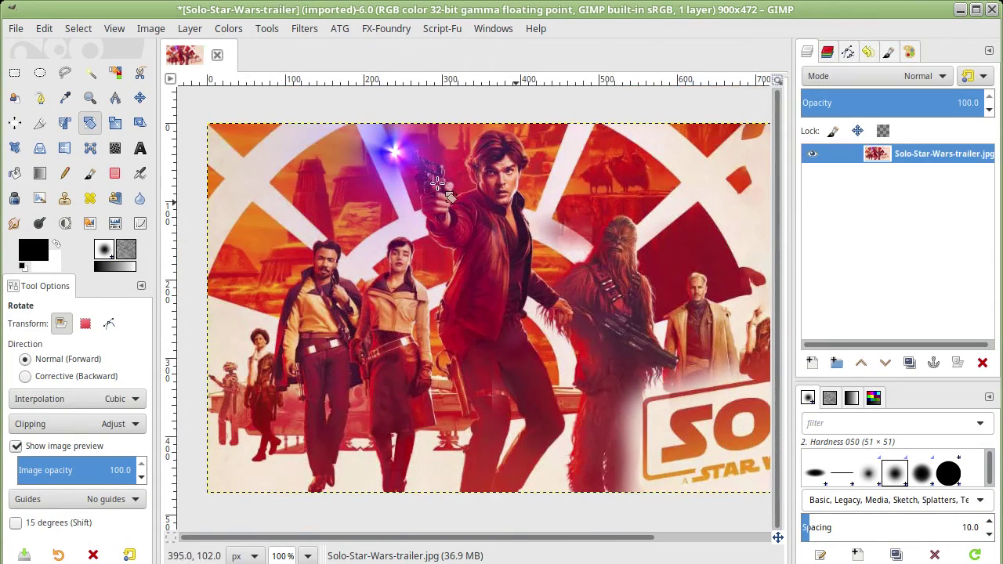
{"action": "left_click", "coordinate": [116, 124]}
{"action": "left_click", "coordinate": [361, 218]}
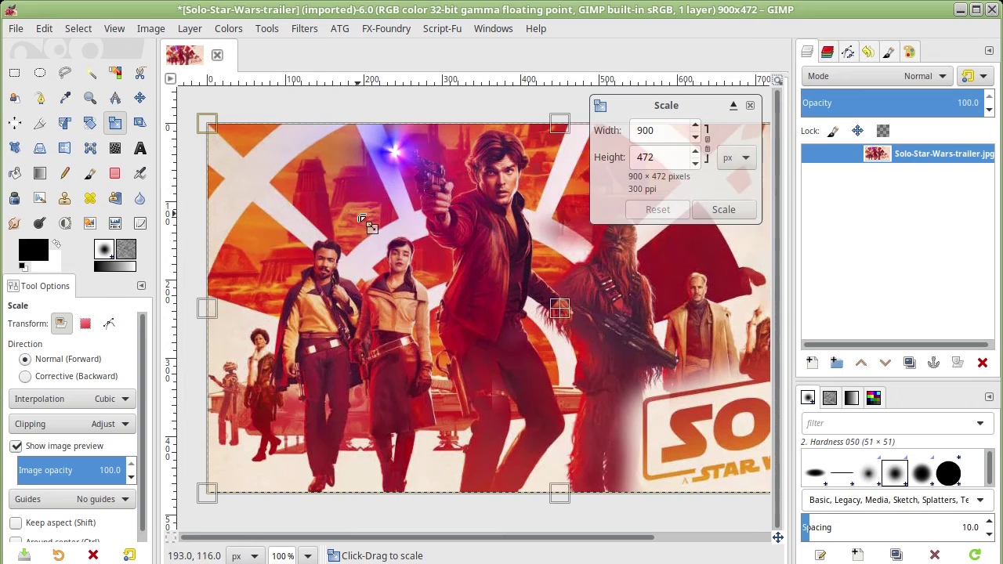
{"action": "left_click_drag", "start_coordinate": [221, 139], "coordinate": [196, 123]}
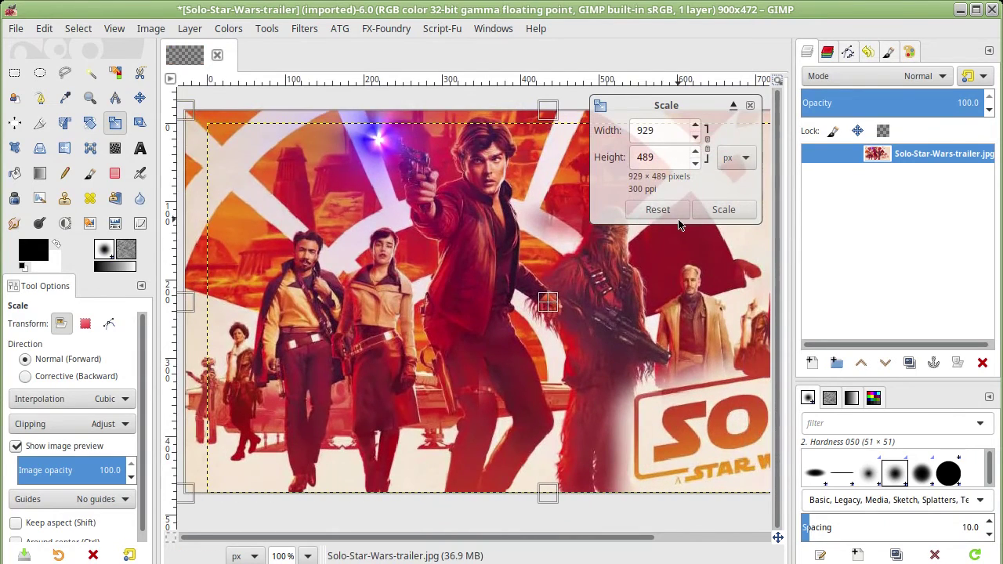
{"action": "left_click", "coordinate": [658, 209]}
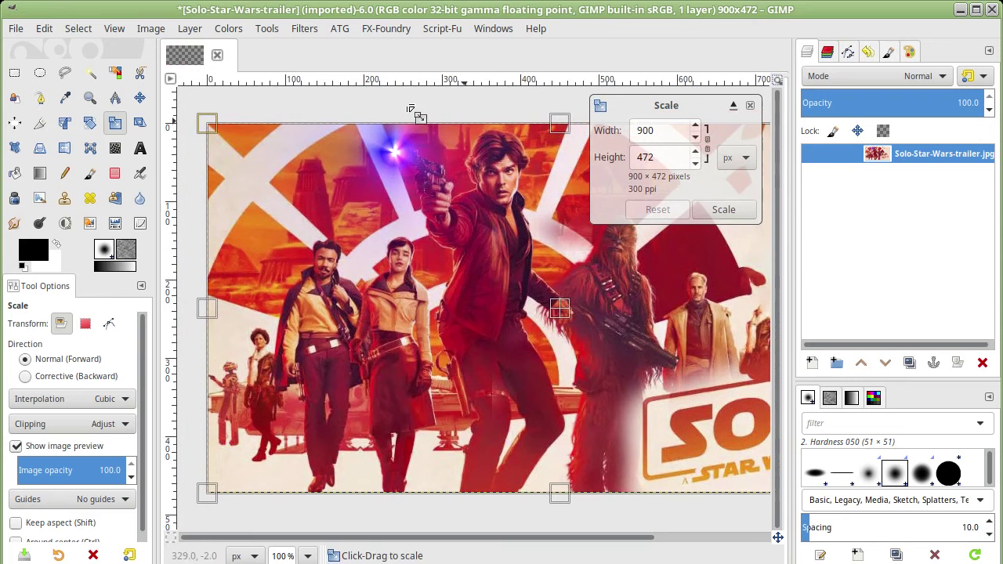
{"action": "left_click", "coordinate": [139, 123]}
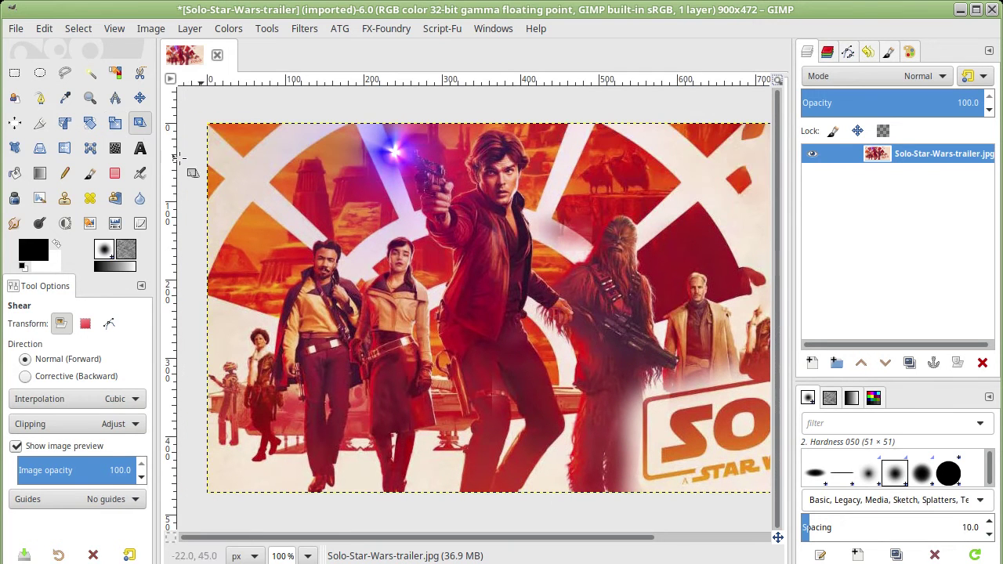
Step: Reset the trial shear to zero, close the Shear dialog, and activate Unified Transform
{"action": "left_click_drag", "start_coordinate": [196, 149], "coordinate": [288, 149]}
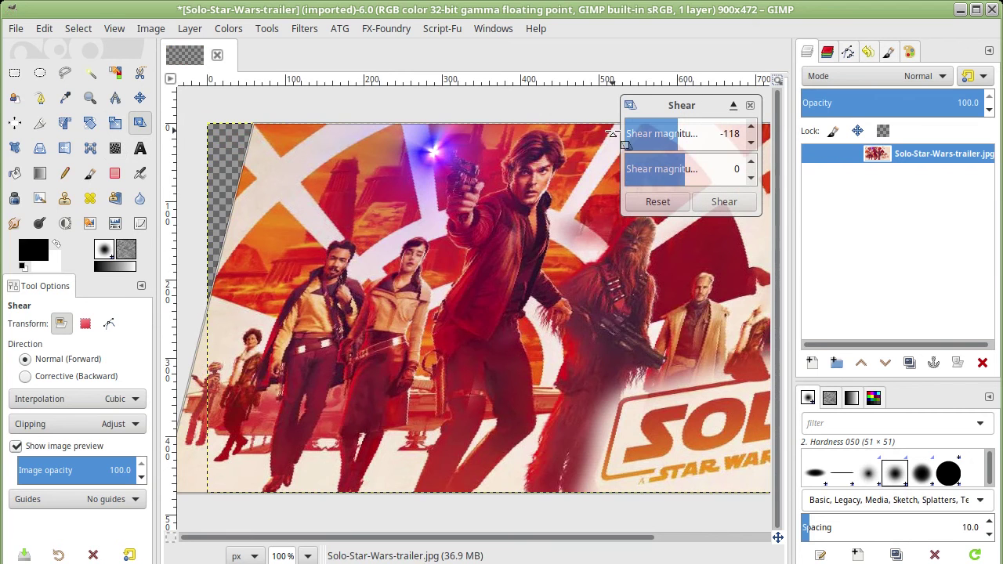
{"action": "left_click", "coordinate": [668, 203]}
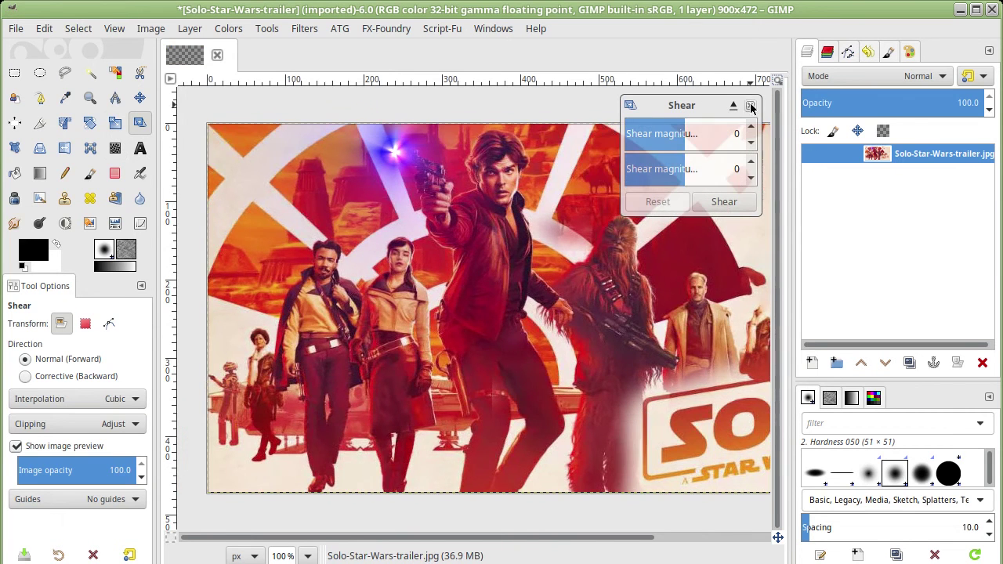
{"action": "left_click", "coordinate": [751, 106]}
{"action": "key", "text": "shift+t"}
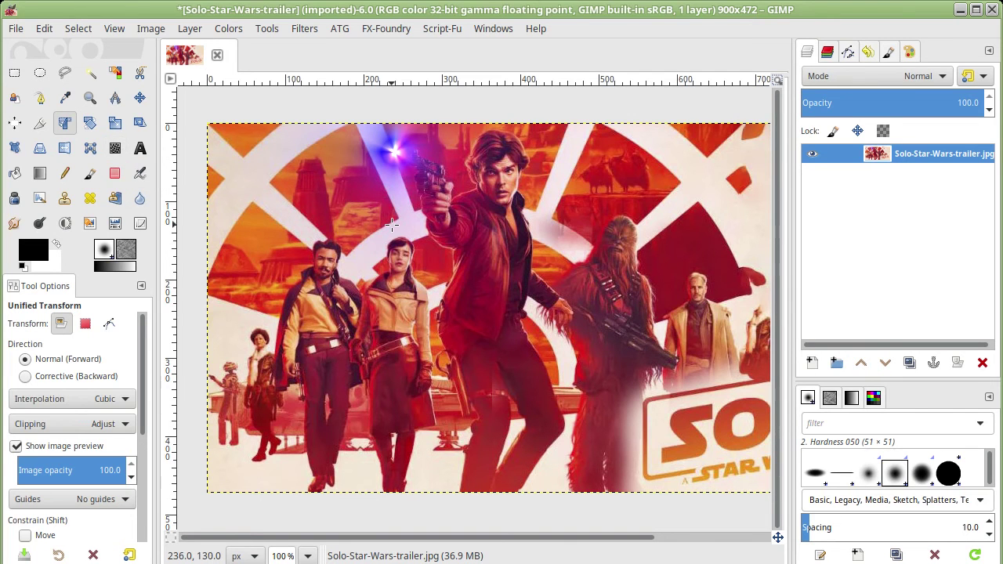
{"action": "left_click", "coordinate": [482, 202]}
Step: Switch to Warp Transform and test pushing pixels on the woman's face, undoing the strokes
{"action": "key", "text": "w"}
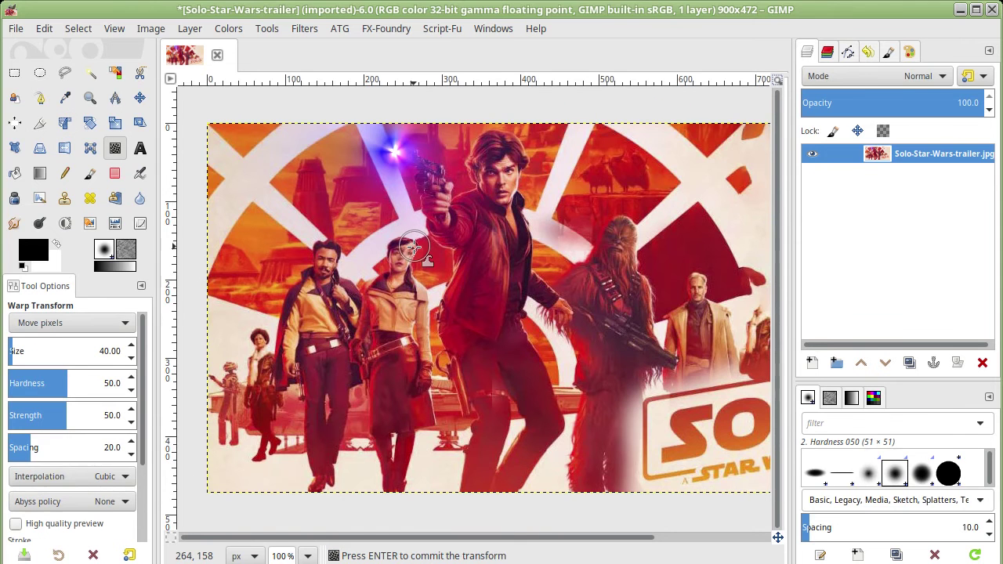
{"action": "scroll", "coordinate": [409, 259], "scroll_direction": "up", "scroll_amount": 3}
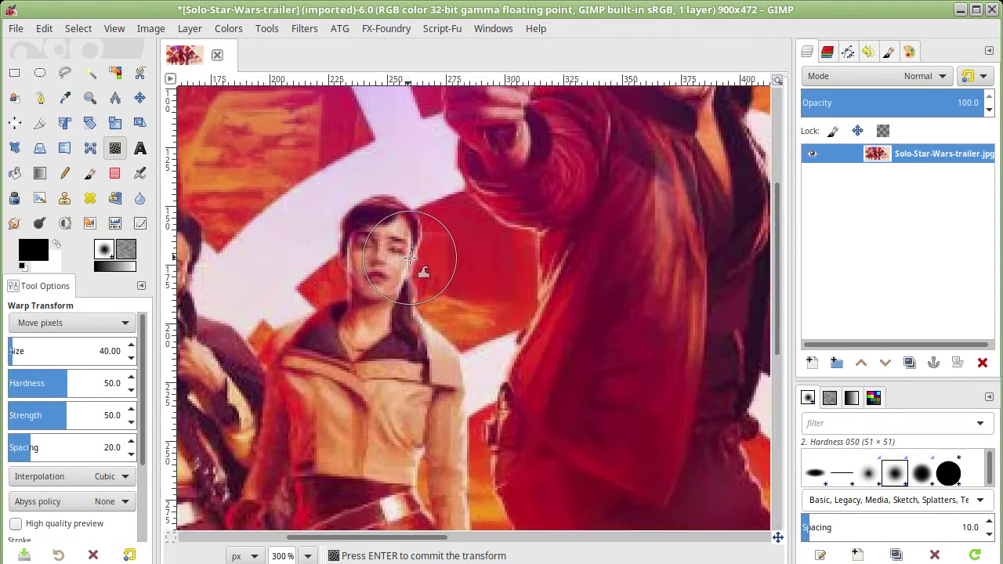
{"action": "mouse_move", "coordinate": [415, 253]}
{"action": "left_mouse_down"}
{"action": "mouse_move", "coordinate": [431, 255]}
{"action": "mouse_move", "coordinate": [407, 250]}
{"action": "mouse_move", "coordinate": [421, 239]}
{"action": "mouse_move", "coordinate": [399, 227]}
{"action": "mouse_move", "coordinate": [407, 276]}
{"action": "mouse_move", "coordinate": [423, 291]}
{"action": "left_mouse_up"}
{"action": "key", "text": "ctrl+z"}
{"action": "key", "text": "ctrl+z"}
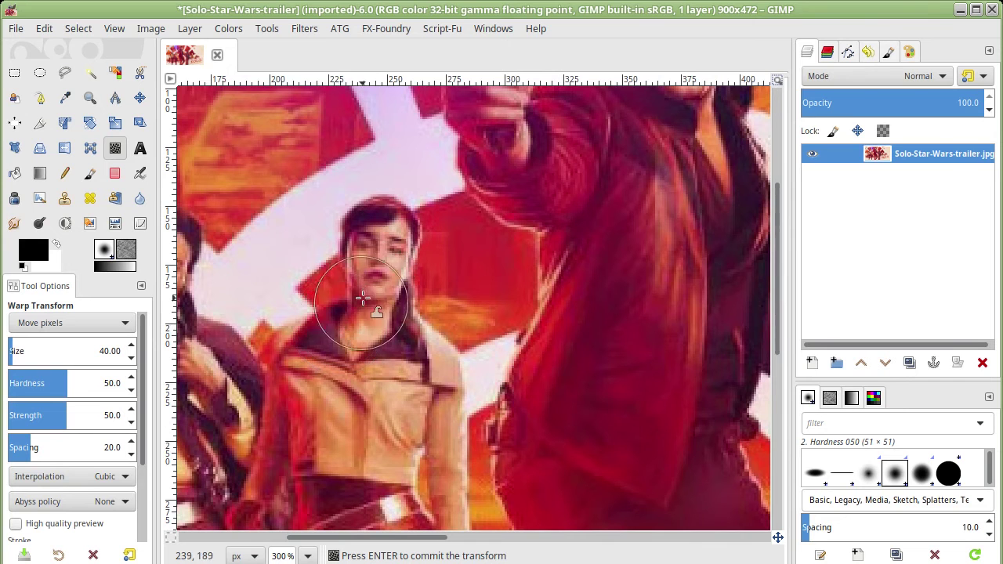
{"action": "mouse_move", "coordinate": [394, 249]}
{"action": "left_mouse_down"}
{"action": "mouse_move", "coordinate": [404, 267]}
{"action": "mouse_move", "coordinate": [461, 301]}
{"action": "left_mouse_up"}
{"action": "key", "text": "ctrl+z"}
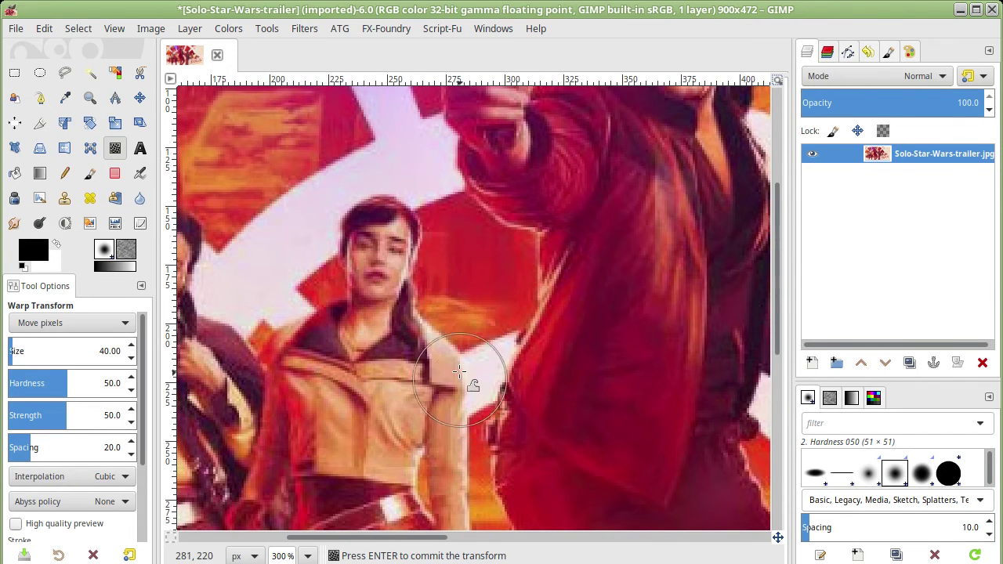
Step: Smear dark hair down onto the central man's collar with the Move pixels warp
{"action": "scroll", "coordinate": [494, 250], "scroll_direction": "down", "scroll_amount": 1}
{"action": "scroll", "coordinate": [496, 204], "scroll_direction": "down", "scroll_amount": 1}
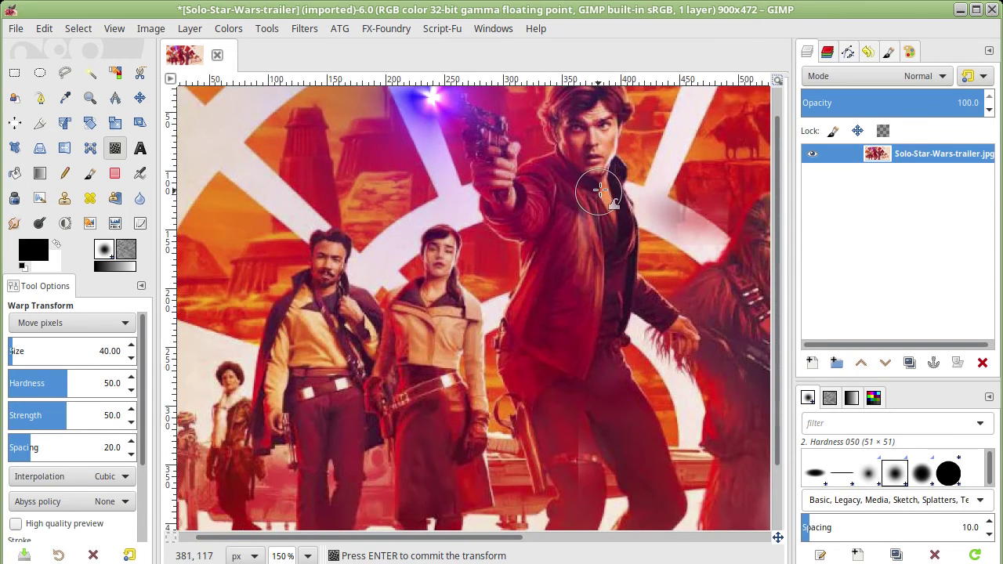
{"action": "scroll", "coordinate": [599, 192], "scroll_direction": "up", "scroll_amount": 2}
{"action": "mouse_move", "coordinate": [616, 191]}
{"action": "left_mouse_down"}
{"action": "mouse_move", "coordinate": [627, 183]}
{"action": "mouse_move", "coordinate": [640, 213]}
{"action": "left_mouse_up"}
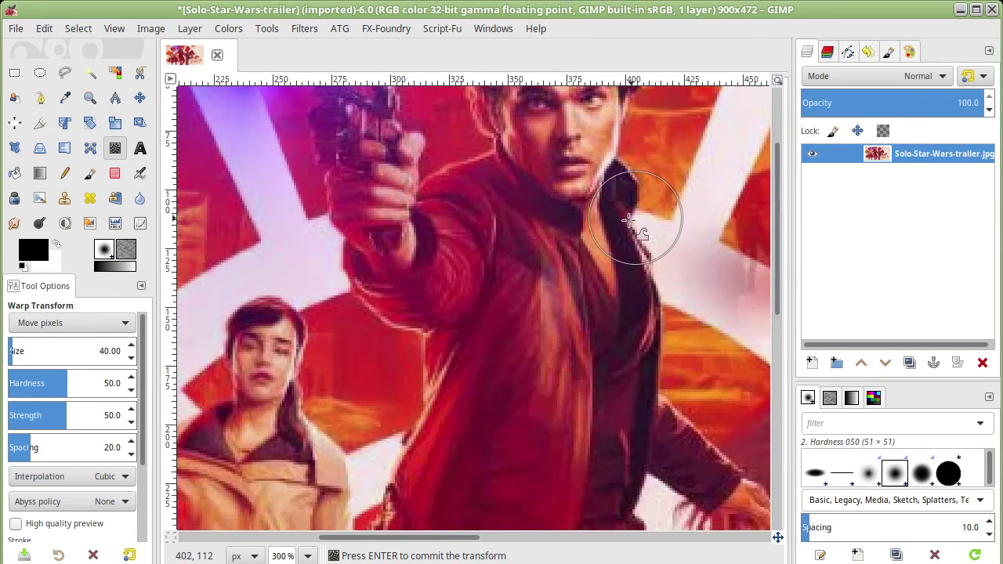
{"action": "scroll", "coordinate": [470, 224], "scroll_direction": "down", "scroll_amount": 3}
{"action": "scroll", "coordinate": [461, 227], "scroll_direction": "down", "scroll_amount": 1}
{"action": "scroll", "coordinate": [461, 227], "scroll_direction": "up", "scroll_amount": 1}
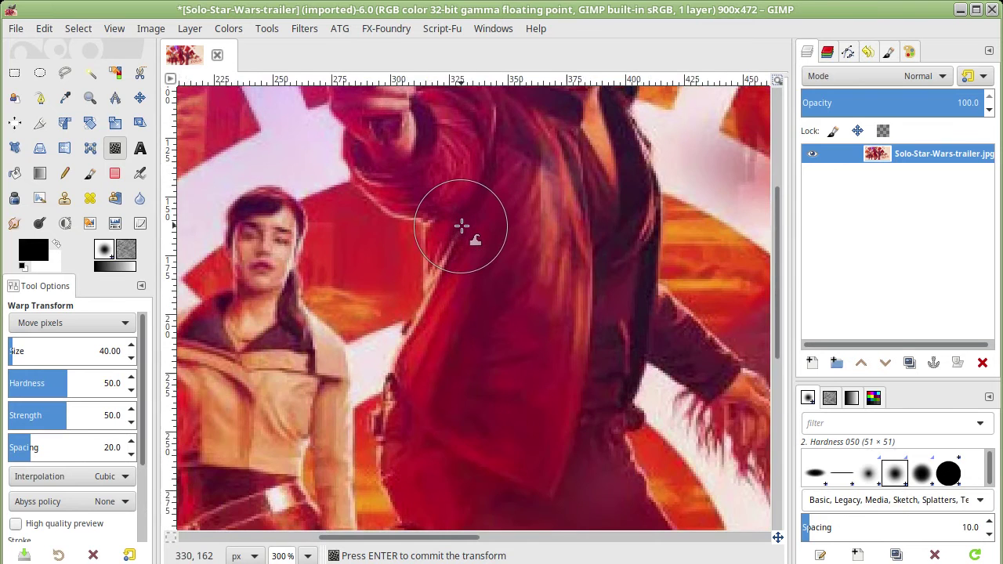
{"action": "scroll", "coordinate": [461, 227], "scroll_direction": "down", "scroll_amount": 1}
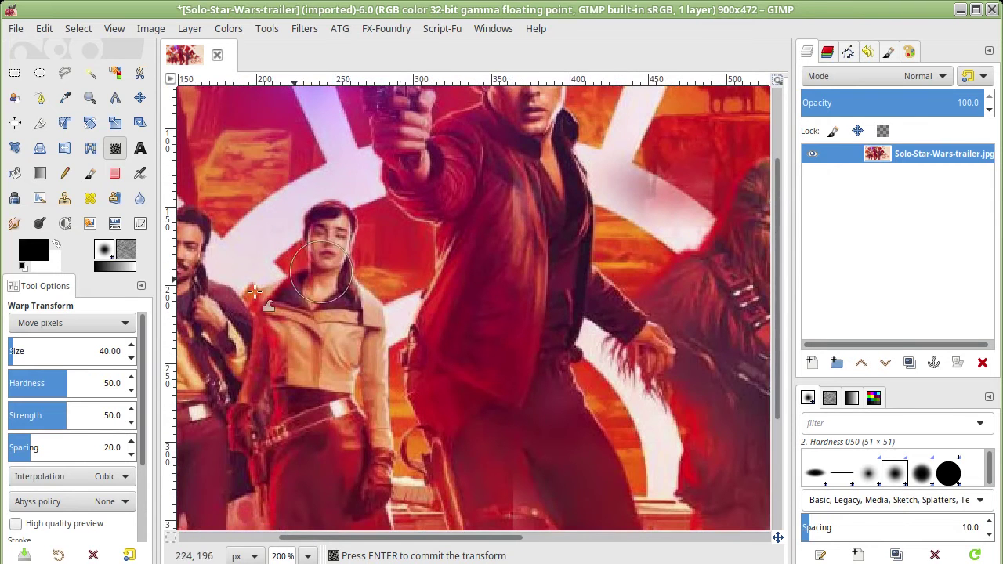
{"action": "left_click", "coordinate": [123, 323]}
Step: Switch the warp to Grow area and test an oversized ~603 brush, then undo it
{"action": "left_click", "coordinate": [71, 347]}
{"action": "mouse_move", "coordinate": [337, 258]}
{"action": "left_mouse_down"}
{"action": "mouse_move", "coordinate": [352, 238]}
{"action": "mouse_move", "coordinate": [334, 237]}
{"action": "left_mouse_up"}
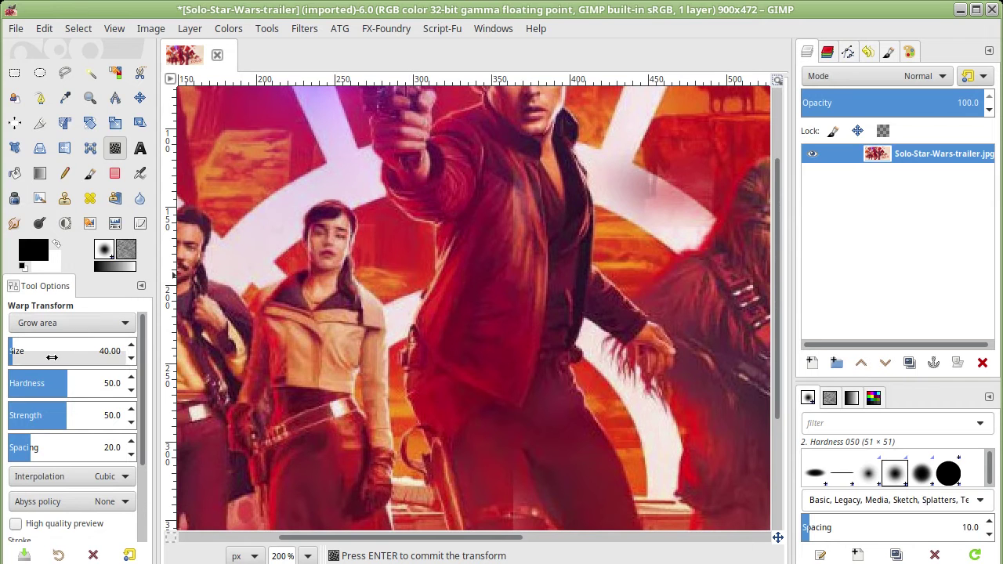
{"action": "left_click_drag", "start_coordinate": [58, 351], "coordinate": [94, 351]}
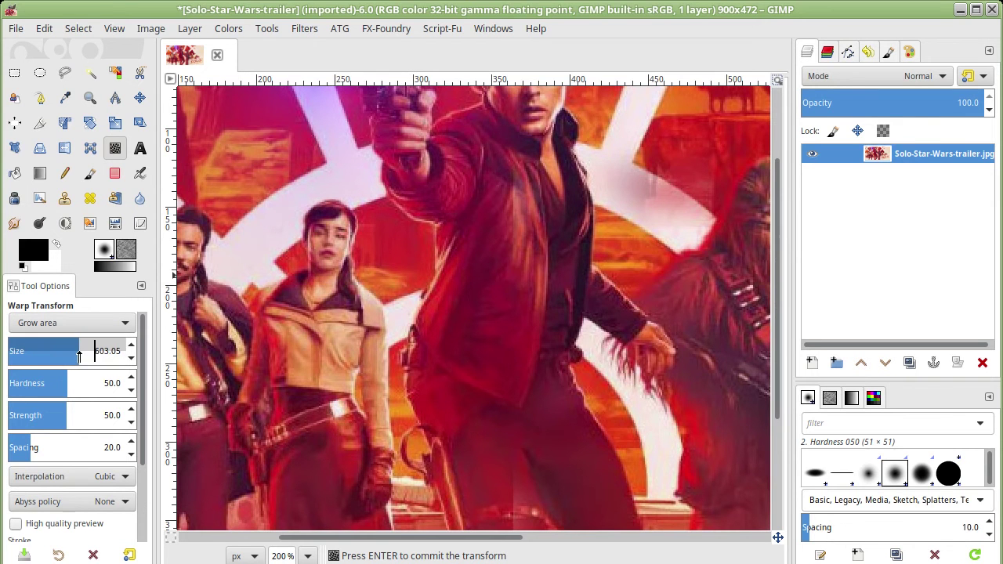
{"action": "key", "text": "1"}
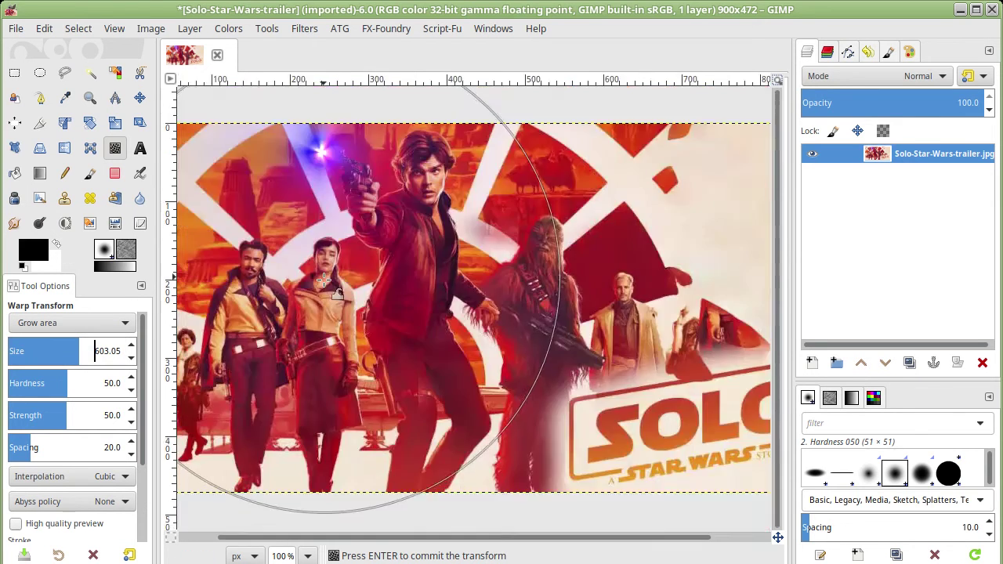
{"action": "left_click_drag", "start_coordinate": [345, 286], "coordinate": [398, 279]}
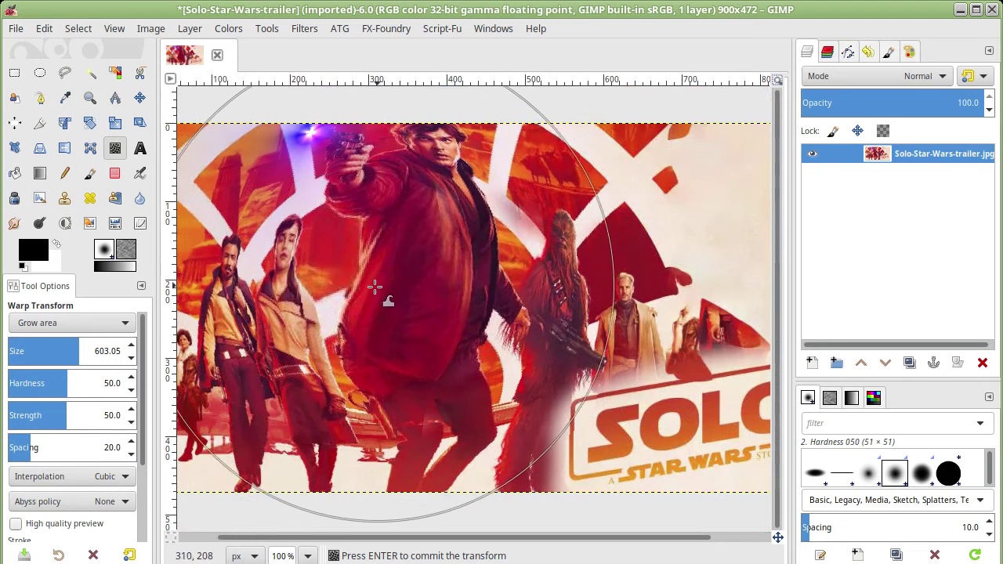
{"action": "key", "text": "ctrl+z"}
Step: Set warp size about 47, hardness 10.6 and strength 77.1, testing on the woman's face
{"action": "left_click_drag", "start_coordinate": [67, 351], "coordinate": [31, 351]}
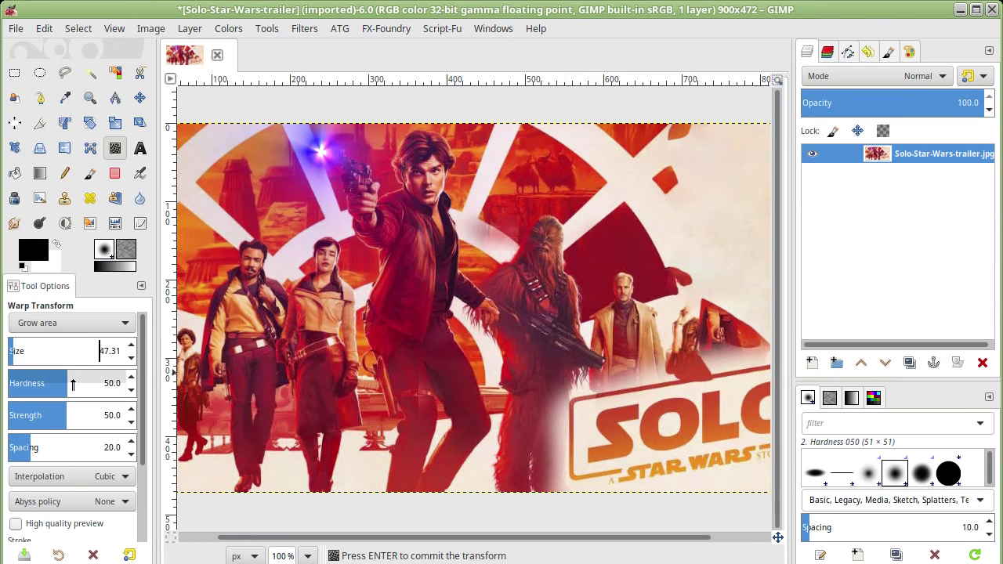
{"action": "left_click_drag", "start_coordinate": [67, 384], "coordinate": [21, 384]}
{"action": "scroll", "coordinate": [321, 270], "scroll_direction": "up", "scroll_amount": 2}
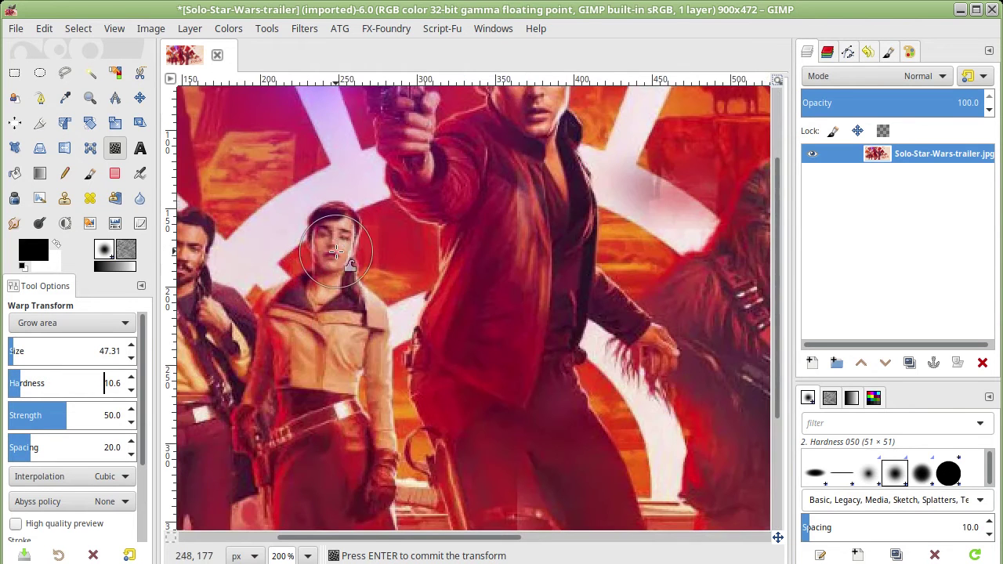
{"action": "mouse_move", "coordinate": [337, 259]}
{"action": "left_mouse_down"}
{"action": "mouse_move", "coordinate": [368, 307]}
{"action": "mouse_move", "coordinate": [379, 307]}
{"action": "mouse_move", "coordinate": [357, 304]}
{"action": "left_mouse_up"}
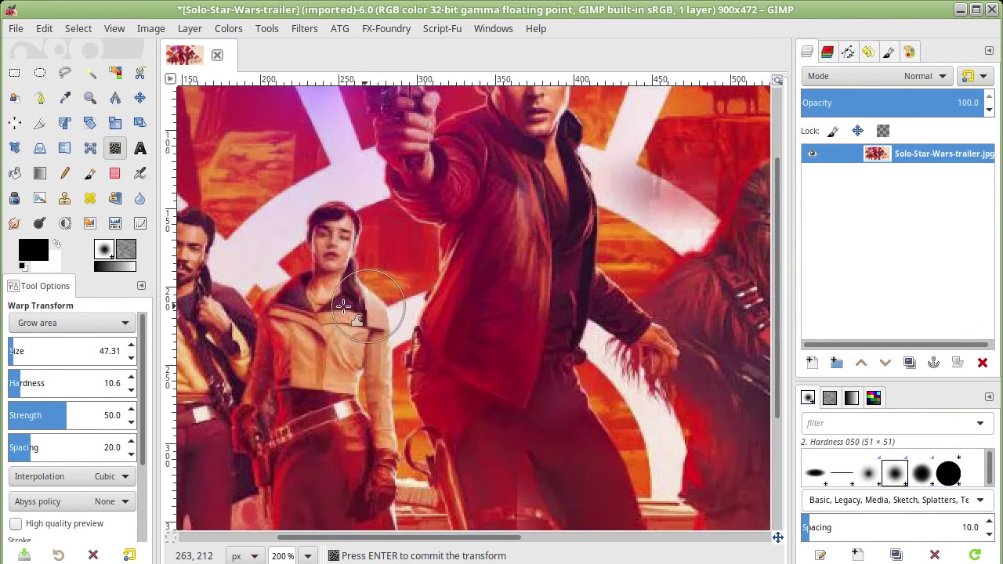
{"action": "left_click_drag", "start_coordinate": [62, 415], "coordinate": [98, 416]}
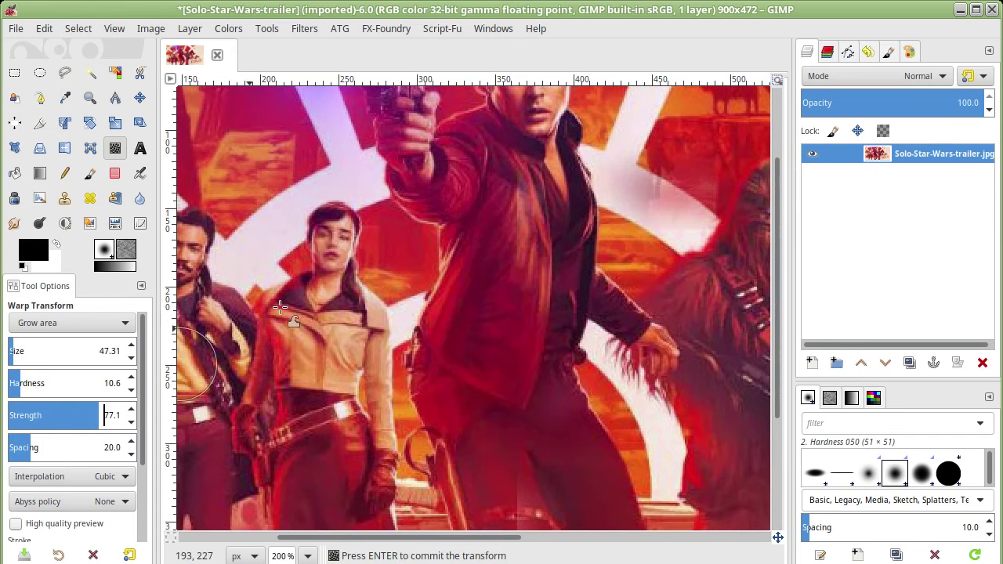
{"action": "left_click_drag", "start_coordinate": [343, 232], "coordinate": [332, 239]}
Step: Adjust stroke spacing from 47.5 down to 10.8, testing and undoing grow strokes
{"action": "left_click_drag", "start_coordinate": [47, 448], "coordinate": [86, 447]}
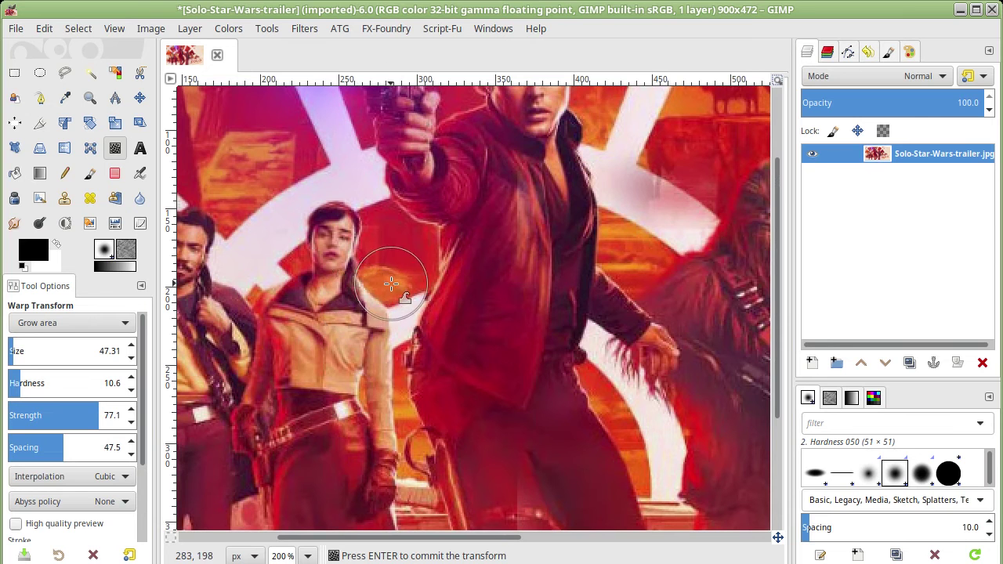
{"action": "left_click_drag", "start_coordinate": [391, 283], "coordinate": [297, 225]}
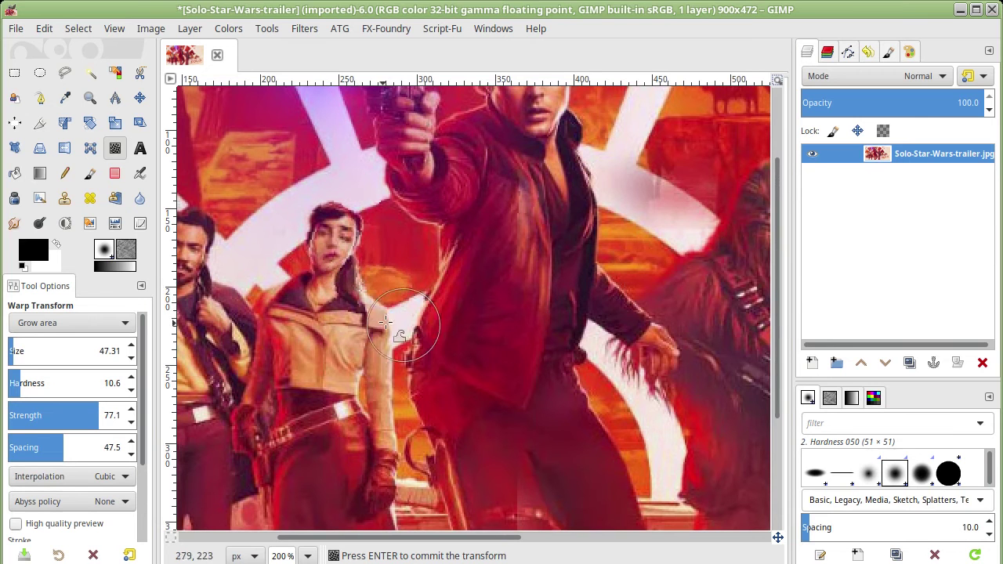
{"action": "key", "text": "ctrl+z"}
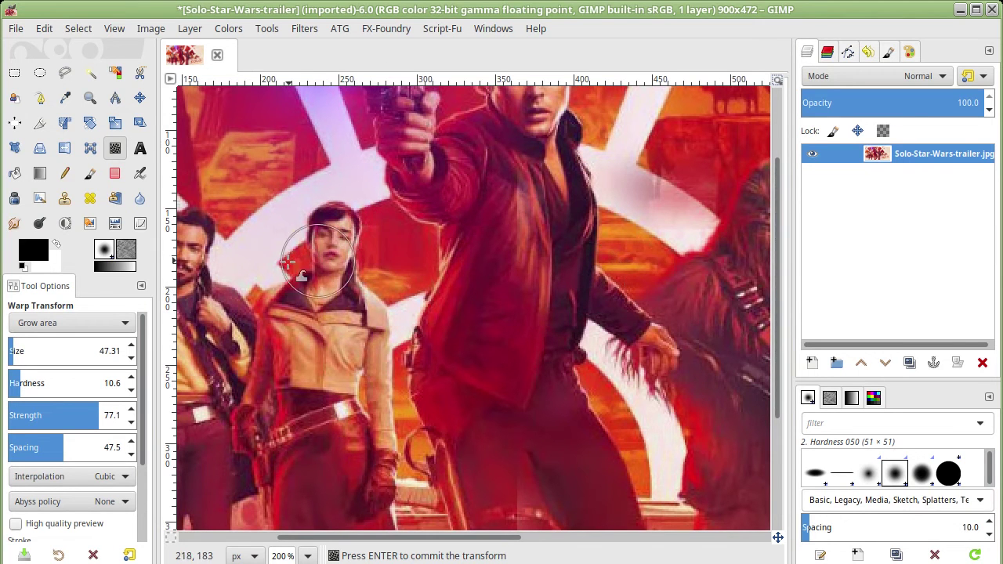
{"action": "left_click_drag", "start_coordinate": [650, 190], "coordinate": [658, 241]}
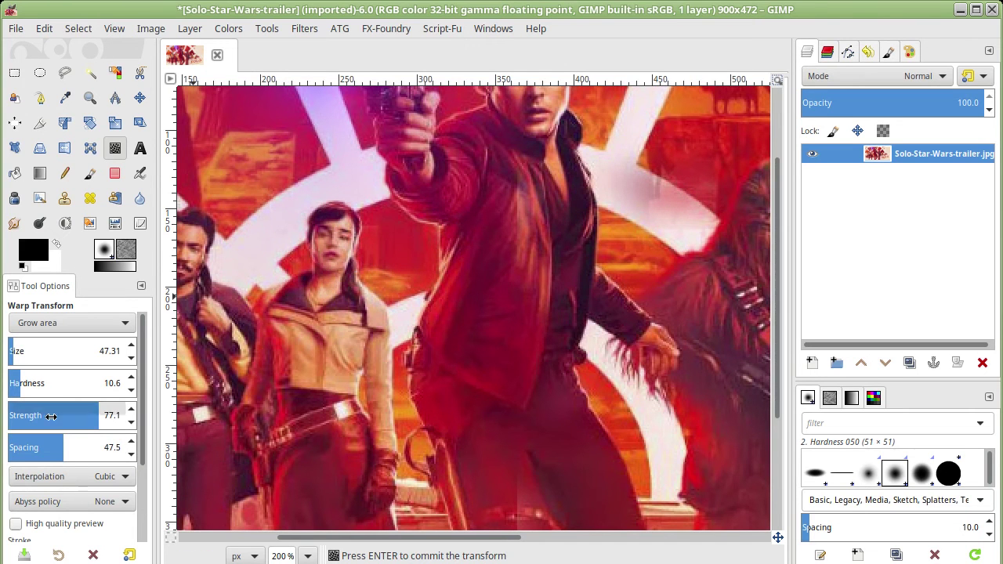
{"action": "left_click_drag", "start_coordinate": [48, 445], "coordinate": [35, 446]}
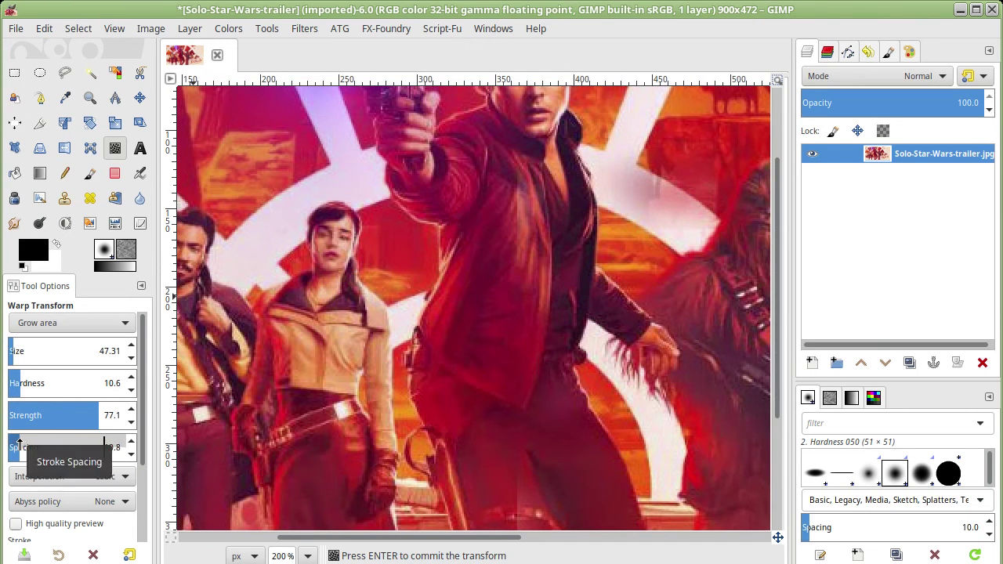
{"action": "mouse_move", "coordinate": [377, 368]}
{"action": "left_mouse_down"}
{"action": "mouse_move", "coordinate": [306, 219]}
{"action": "mouse_move", "coordinate": [339, 247]}
{"action": "left_mouse_up"}
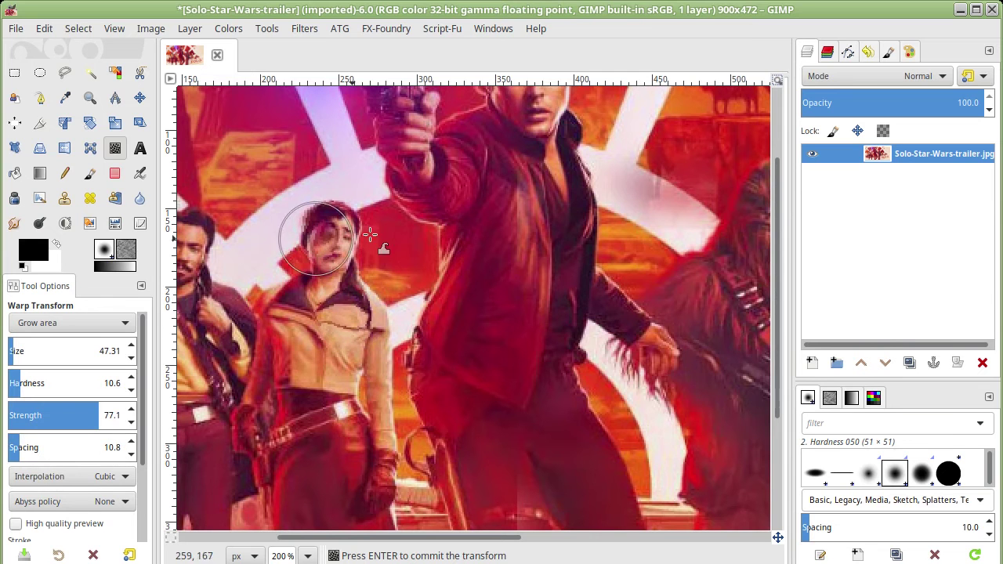
{"action": "key", "text": "ctrl+z"}
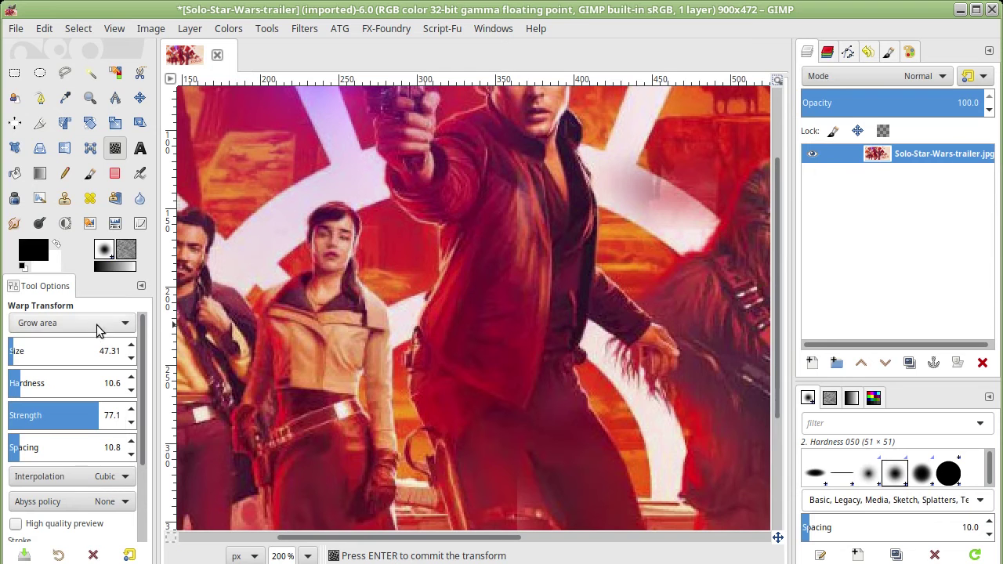
Step: Keep Cubic interpolation and narrow the woman's face with Shrink area
{"action": "left_click", "coordinate": [120, 486]}
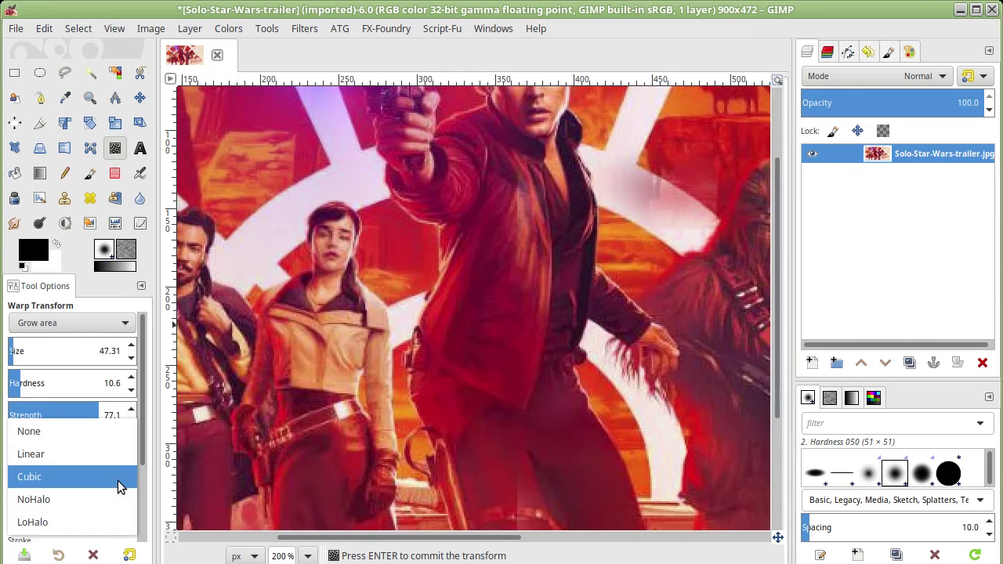
{"action": "left_click", "coordinate": [120, 486]}
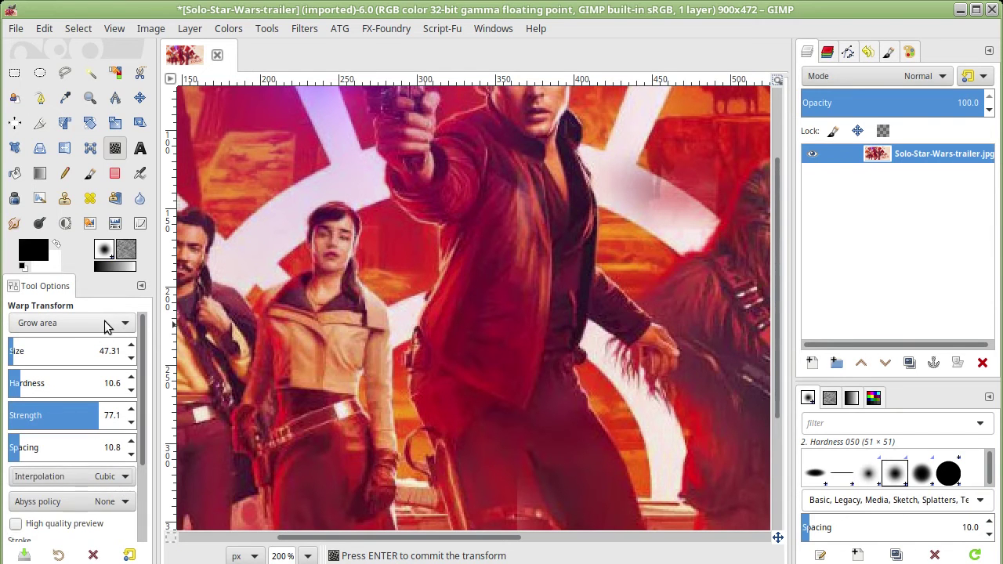
{"action": "left_click", "coordinate": [108, 323]}
{"action": "left_click", "coordinate": [95, 339]}
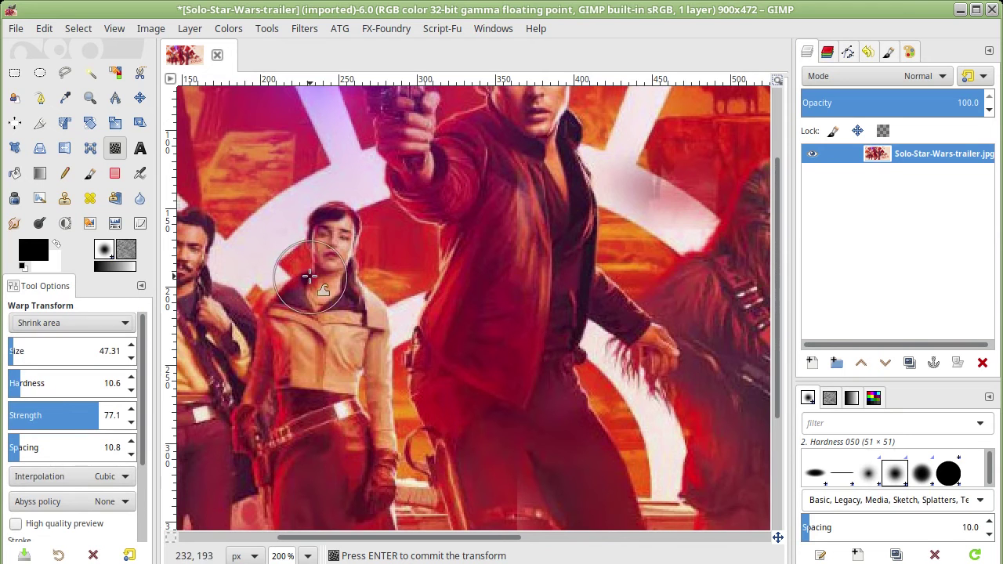
{"action": "left_click_drag", "start_coordinate": [337, 239], "coordinate": [358, 260]}
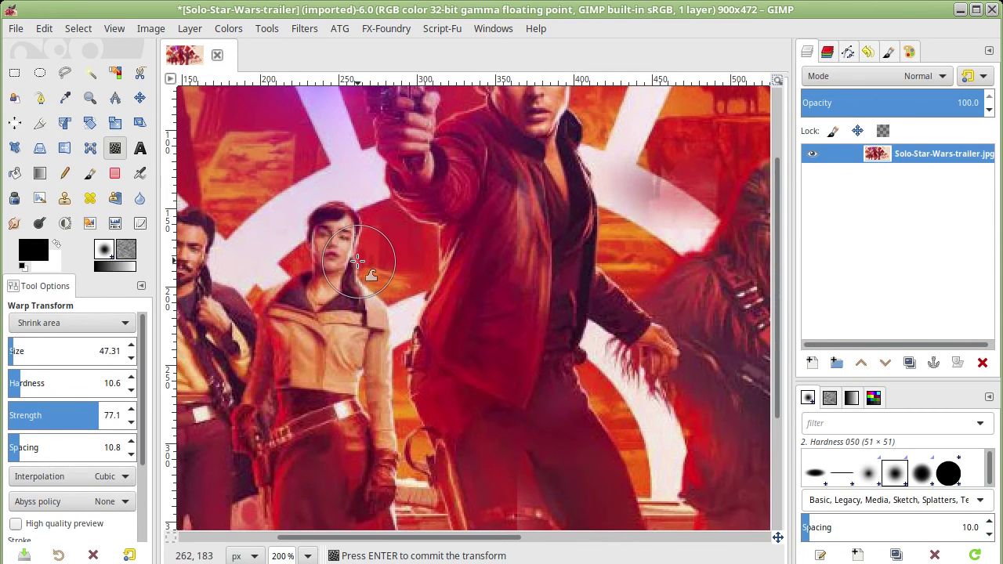
Step: Undo the shrink stroke and set the warp behaviour to Swirl clockwise
{"action": "left_click", "coordinate": [120, 324]}
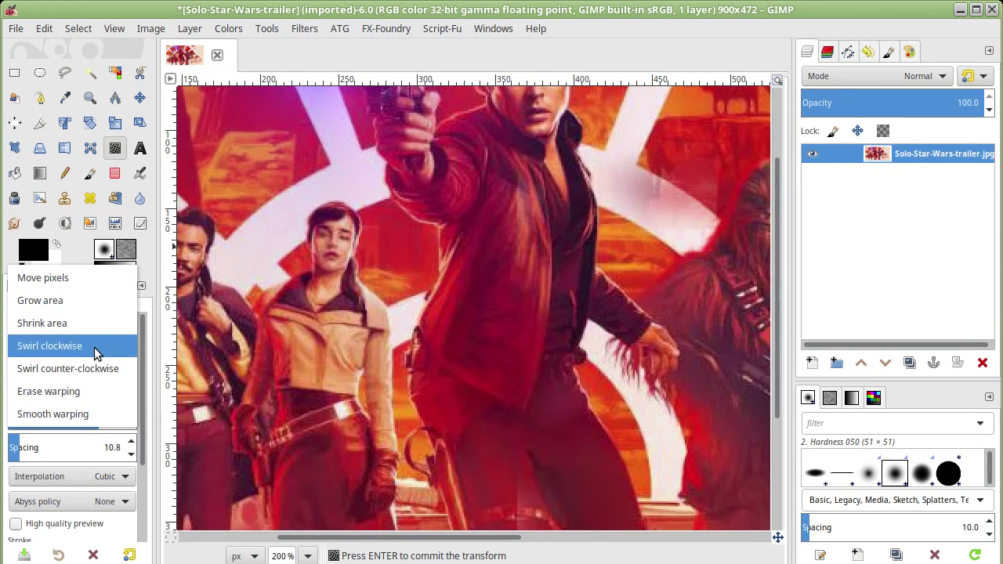
{"action": "left_click", "coordinate": [94, 347]}
{"action": "key", "text": "ctrl+z"}
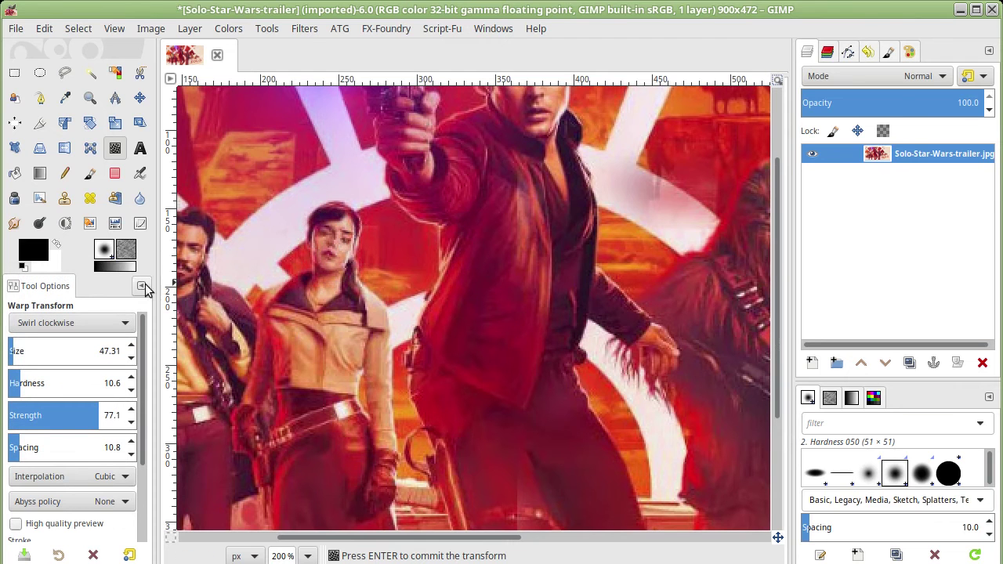
{"action": "left_click", "coordinate": [103, 326]}
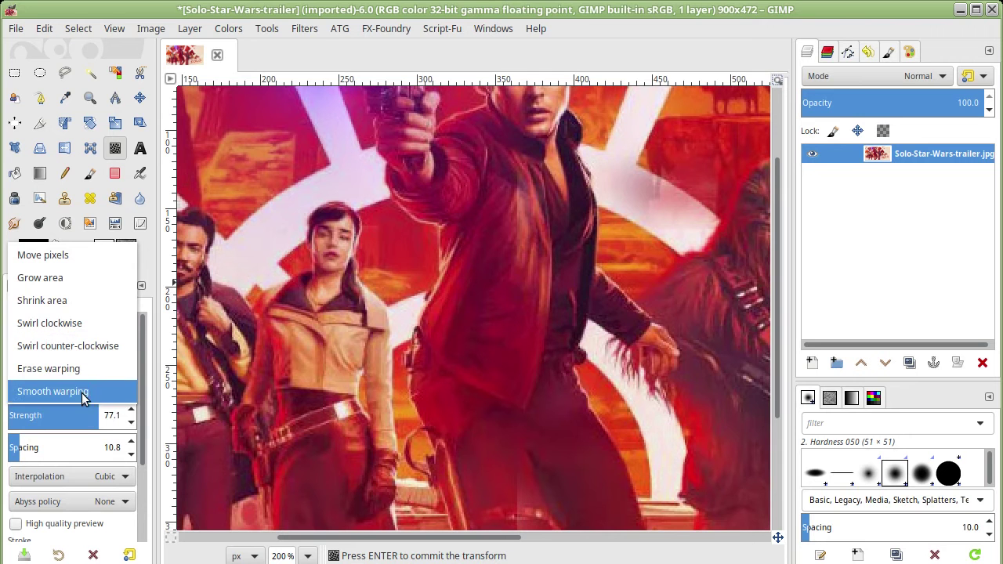
Step: Push the woman's face with Move pixels, then erase and smooth the warp away
{"action": "left_click", "coordinate": [71, 259]}
{"action": "left_click_drag", "start_coordinate": [321, 262], "coordinate": [390, 233]}
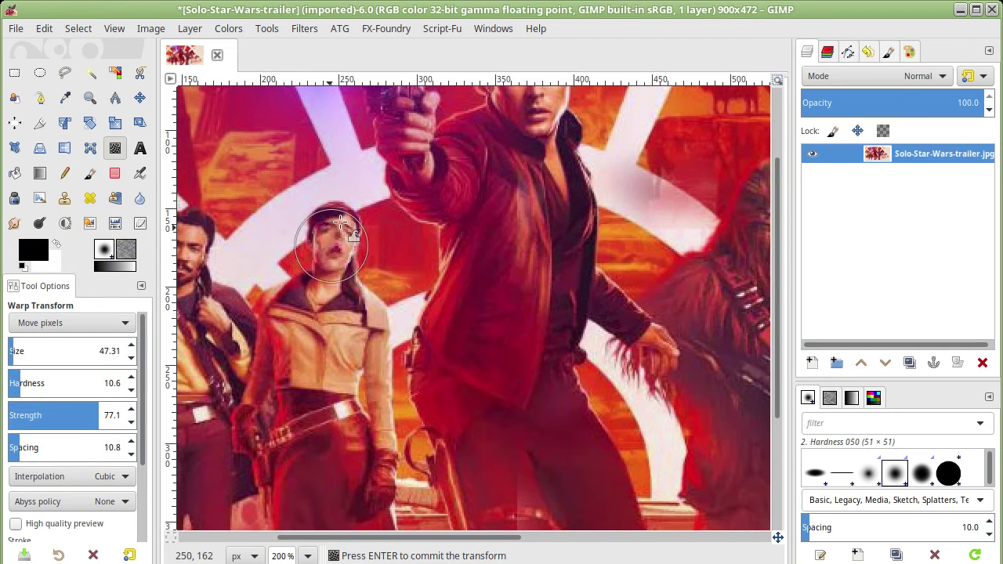
{"action": "left_click", "coordinate": [114, 323]}
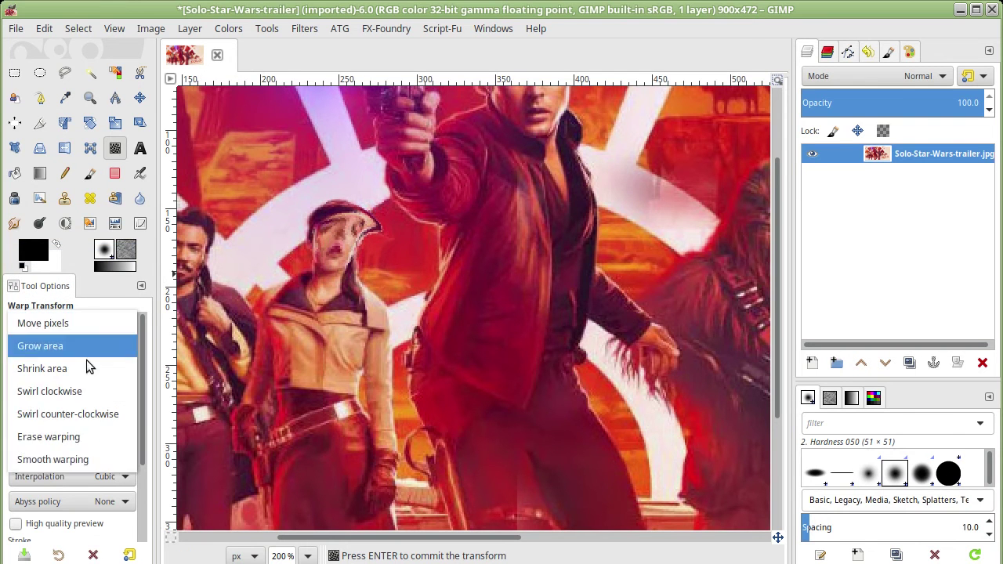
{"action": "left_click", "coordinate": [85, 439]}
{"action": "mouse_move", "coordinate": [384, 230]}
{"action": "left_mouse_down"}
{"action": "mouse_move", "coordinate": [359, 224]}
{"action": "mouse_move", "coordinate": [330, 197]}
{"action": "mouse_move", "coordinate": [322, 266]}
{"action": "left_mouse_up"}
{"action": "left_click", "coordinate": [87, 330]}
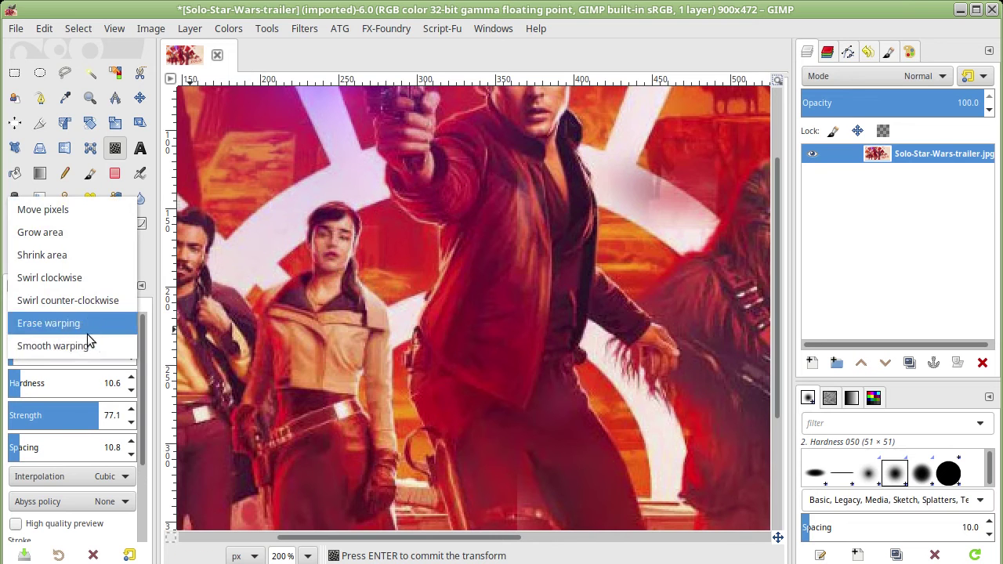
{"action": "left_click", "coordinate": [81, 343]}
{"action": "left_click_drag", "start_coordinate": [324, 236], "coordinate": [290, 259]}
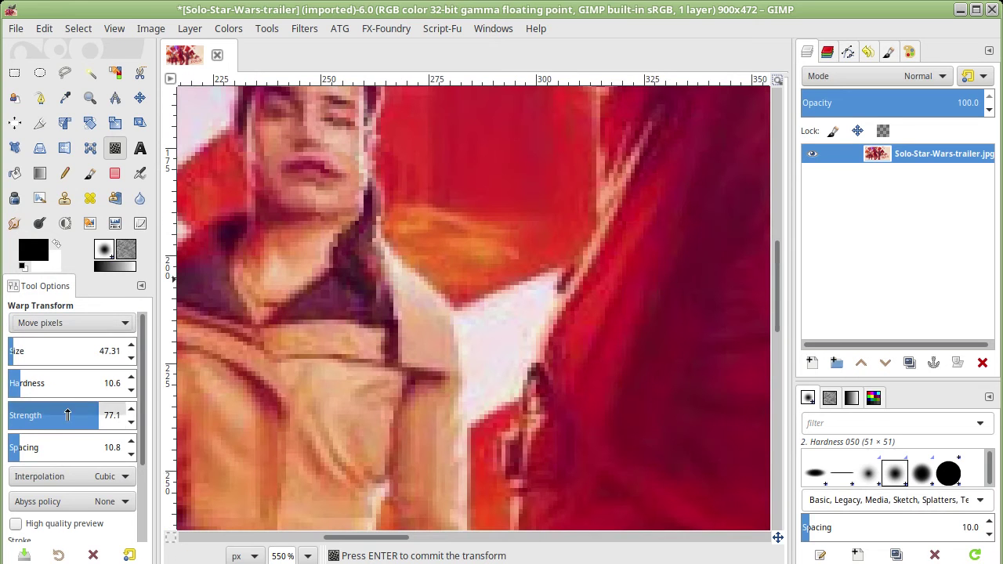
Step: Smooth the remaining distortion on the woman's face and zoom in close
{"action": "left_click", "coordinate": [67, 324]}
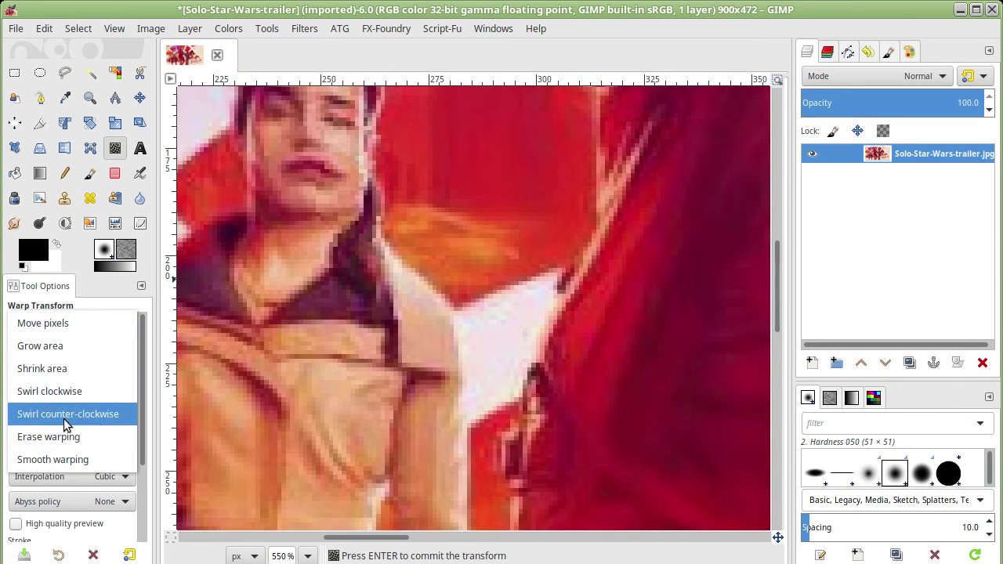
{"action": "left_click", "coordinate": [52, 459]}
{"action": "mouse_move", "coordinate": [365, 192]}
{"action": "left_mouse_down"}
{"action": "mouse_move", "coordinate": [258, 242]}
{"action": "mouse_move", "coordinate": [392, 123]}
{"action": "mouse_move", "coordinate": [269, 152]}
{"action": "mouse_move", "coordinate": [220, 269]}
{"action": "mouse_move", "coordinate": [276, 264]}
{"action": "mouse_move", "coordinate": [291, 280]}
{"action": "mouse_move", "coordinate": [280, 168]}
{"action": "mouse_move", "coordinate": [213, 179]}
{"action": "mouse_move", "coordinate": [475, 118]}
{"action": "mouse_move", "coordinate": [363, 217]}
{"action": "mouse_move", "coordinate": [447, 306]}
{"action": "mouse_move", "coordinate": [381, 157]}
{"action": "mouse_move", "coordinate": [365, 190]}
{"action": "left_mouse_up"}
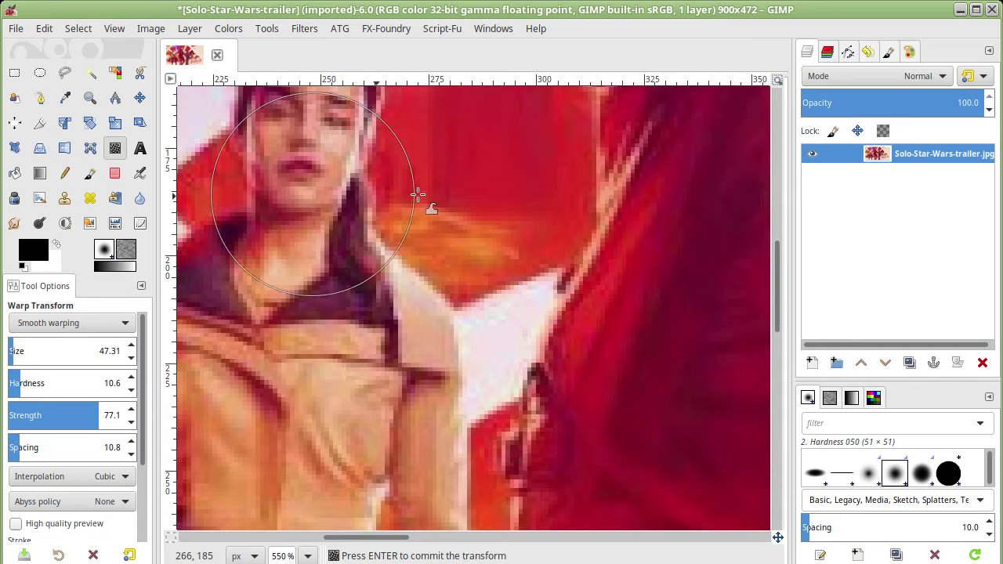
{"action": "scroll", "coordinate": [421, 206], "scroll_direction": "down", "scroll_amount": 3}
{"action": "scroll", "coordinate": [430, 215], "scroll_direction": "down", "scroll_amount": 2}
{"action": "scroll", "coordinate": [410, 195], "scroll_direction": "up", "scroll_amount": 5}
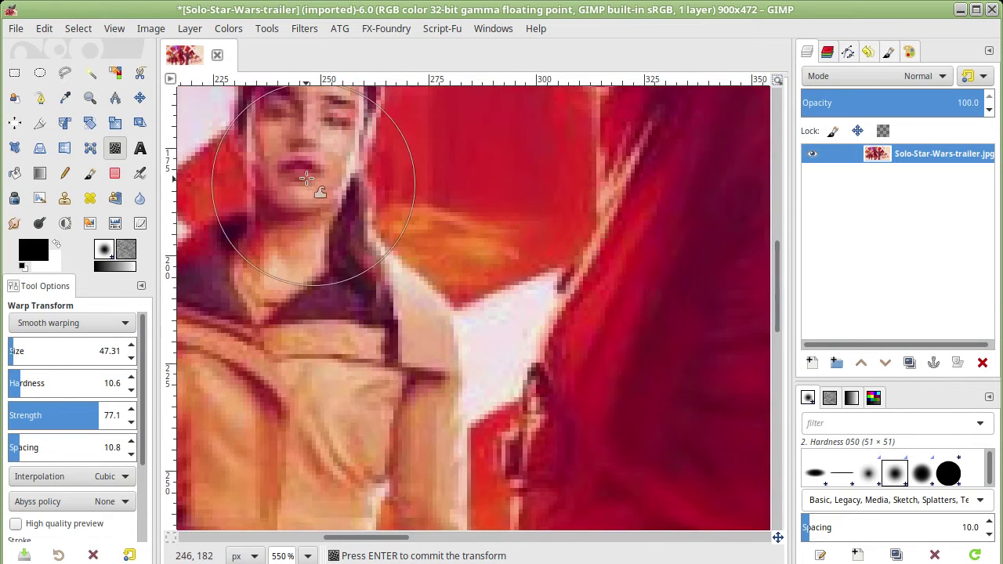
{"action": "scroll", "coordinate": [395, 166], "scroll_direction": "down", "scroll_amount": 2}
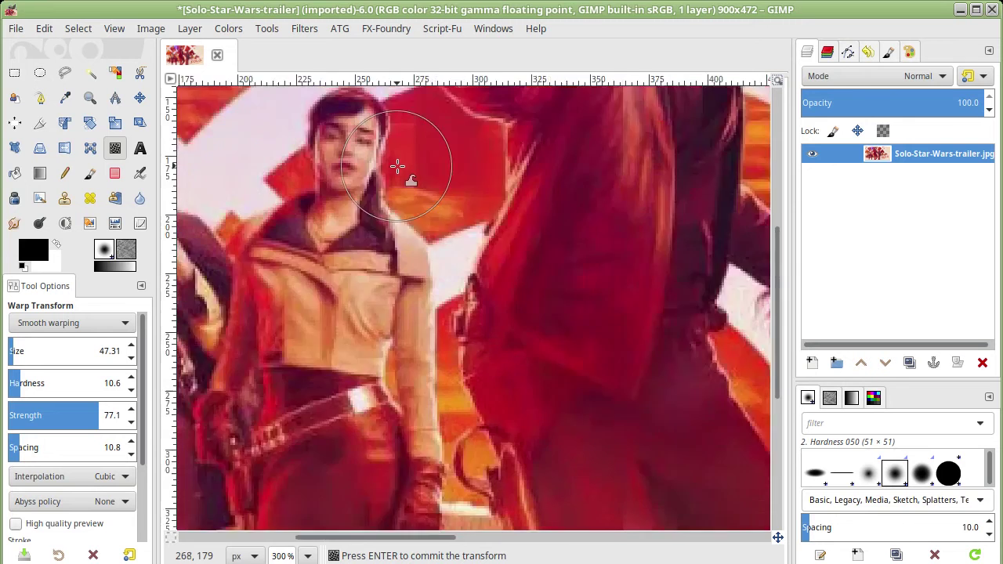
{"action": "scroll", "coordinate": [396, 166], "scroll_direction": "down", "scroll_amount": 2}
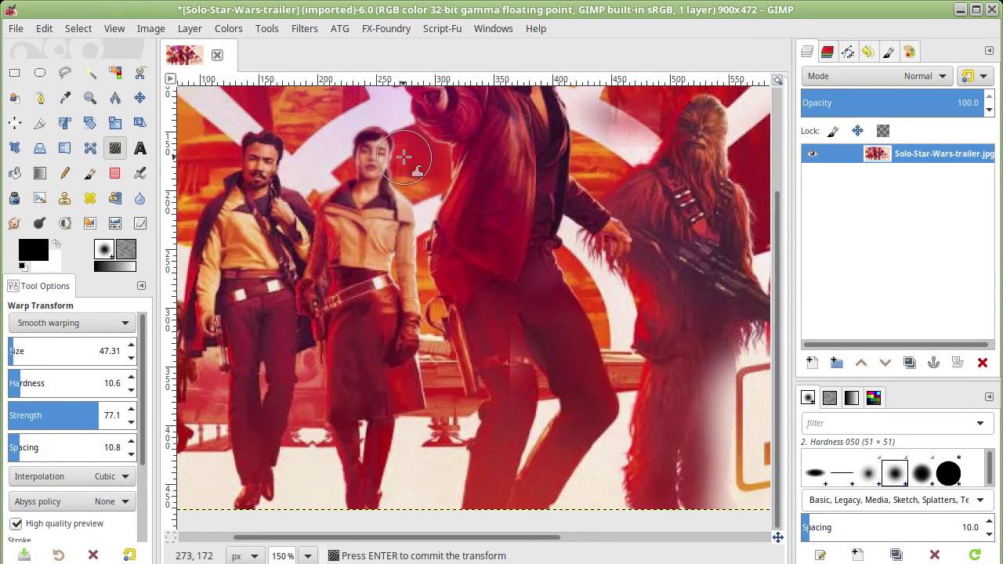
{"action": "key", "text": "3"}
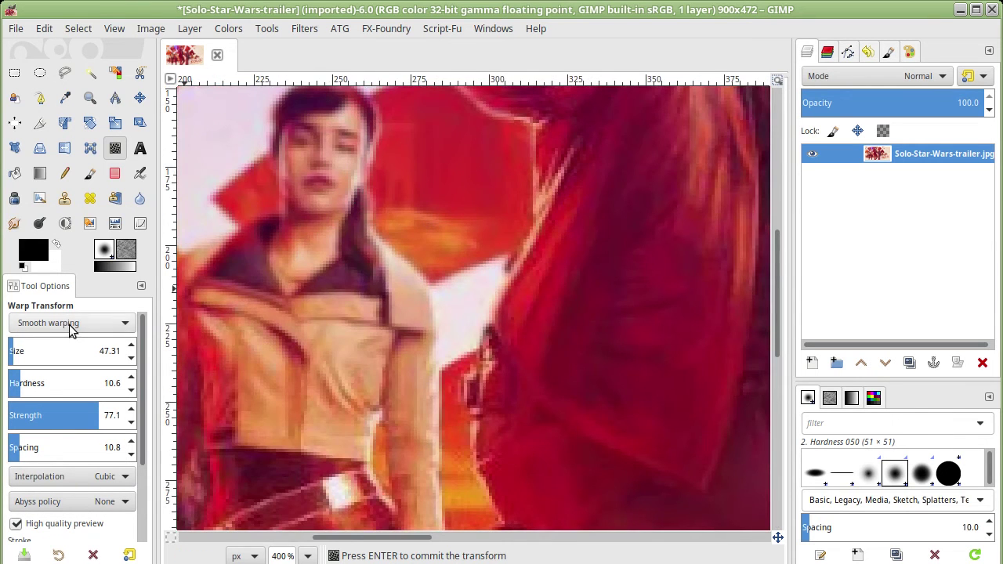
Step: Test another pixel push, undo the face distortion at 100% view, and reselect Warp Transform
{"action": "left_click", "coordinate": [69, 323]}
{"action": "left_click", "coordinate": [56, 193]}
{"action": "mouse_move", "coordinate": [338, 133]}
{"action": "left_mouse_down"}
{"action": "mouse_move", "coordinate": [361, 127]}
{"action": "mouse_move", "coordinate": [287, 139]}
{"action": "mouse_move", "coordinate": [246, 226]}
{"action": "left_mouse_up"}
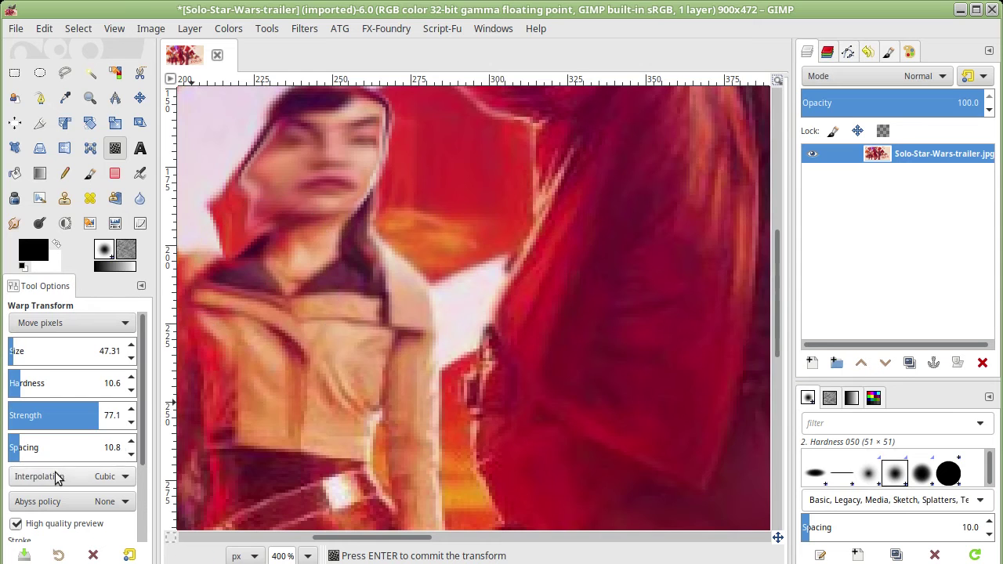
{"action": "scroll", "coordinate": [56, 477], "scroll_direction": "up", "scroll_amount": 2}
{"action": "key", "text": "1"}
{"action": "left_click", "coordinate": [85, 126]}
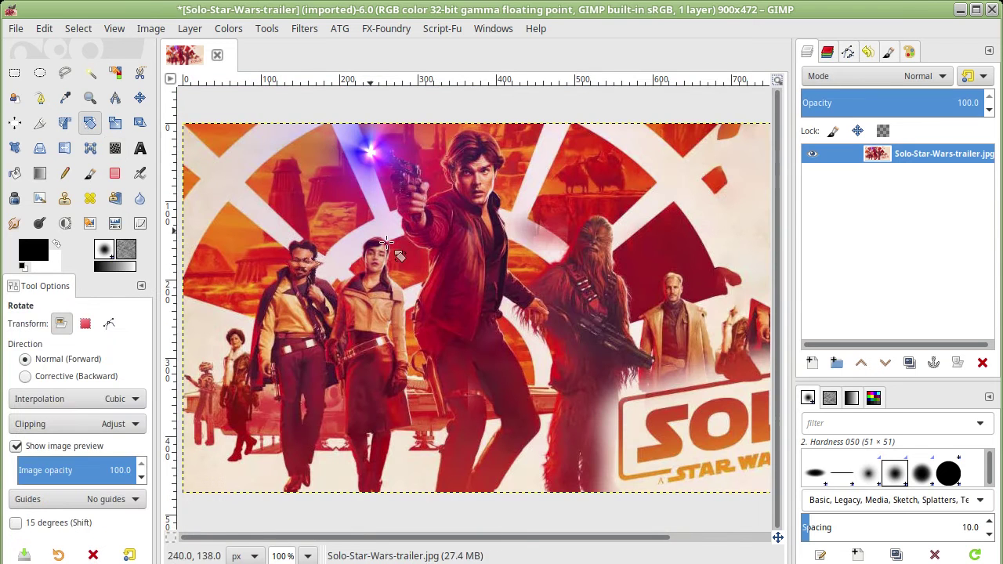
{"action": "scroll", "coordinate": [320, 261], "scroll_direction": "up", "scroll_amount": 3}
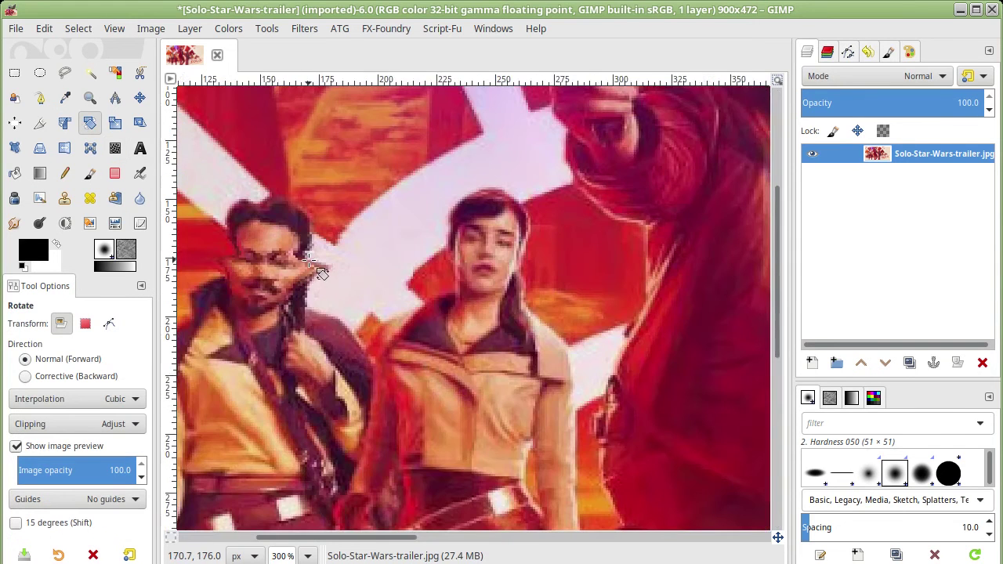
{"action": "key", "text": "ctrl+z"}
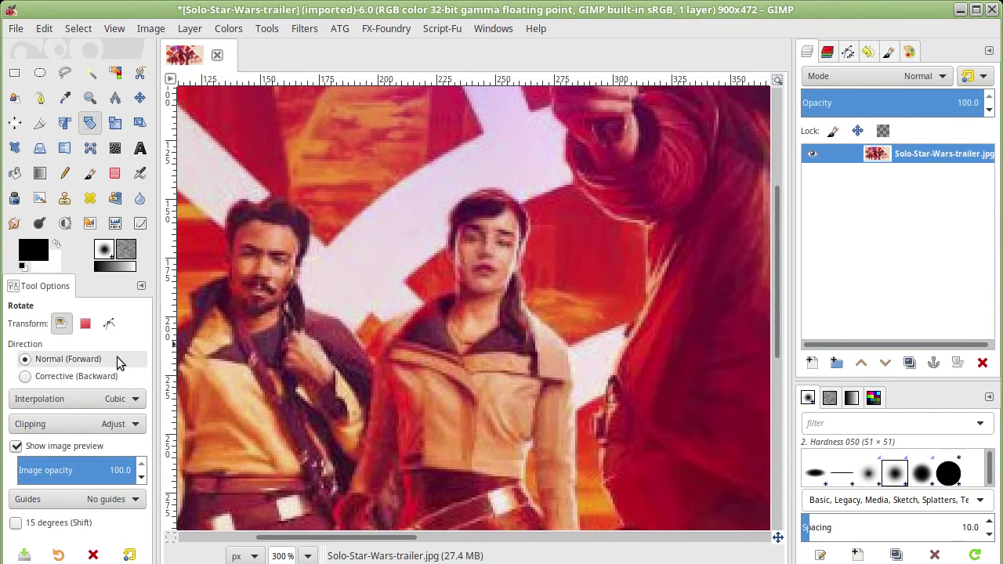
{"action": "left_click", "coordinate": [115, 148]}
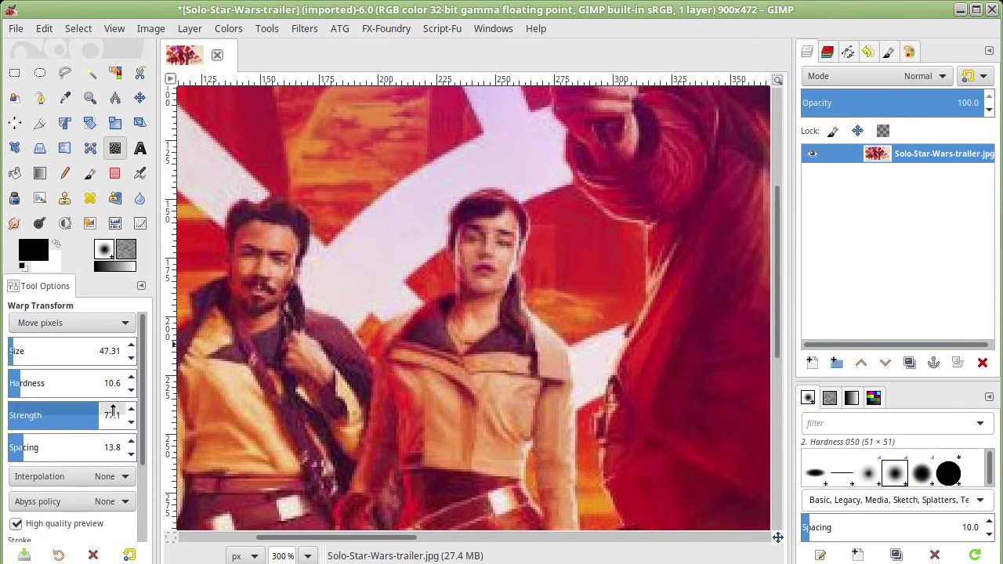
{"action": "left_click_drag", "start_coordinate": [143, 391], "coordinate": [67, 509]}
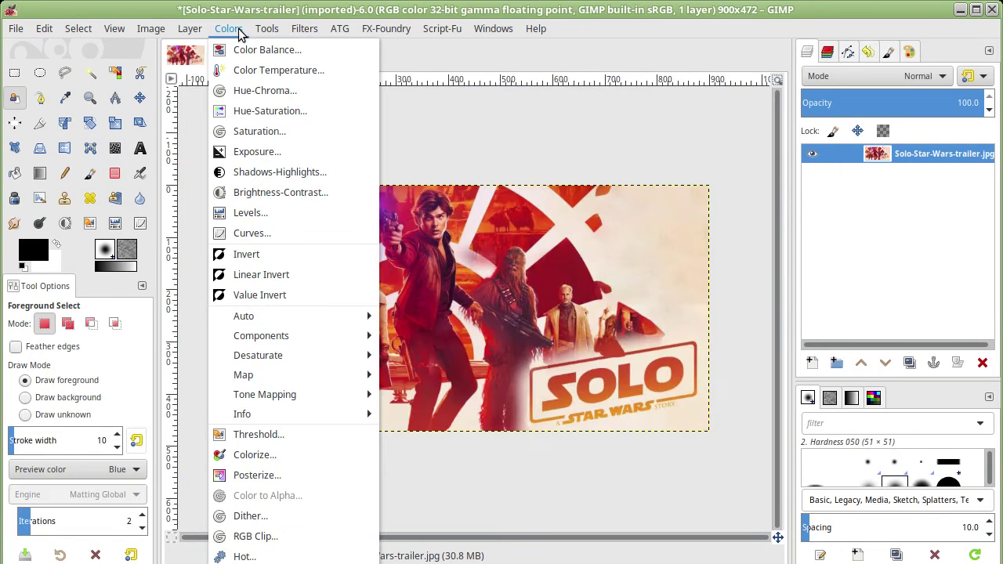
{"action": "left_click", "coordinate": [261, 71]}
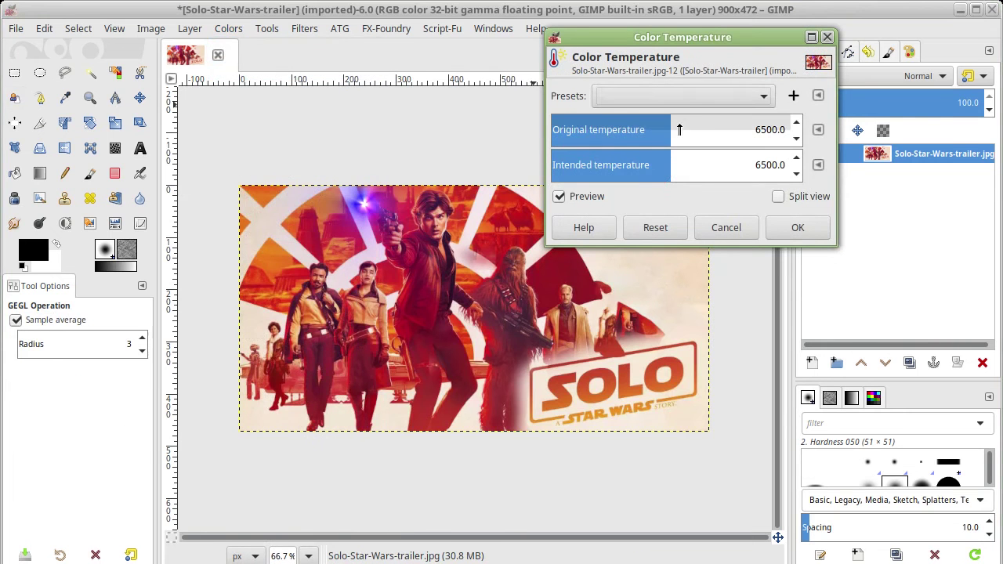
{"action": "mouse_move", "coordinate": [668, 133]}
{"action": "left_mouse_down"}
{"action": "mouse_move", "coordinate": [768, 135]}
{"action": "mouse_move", "coordinate": [587, 134]}
{"action": "mouse_move", "coordinate": [683, 135]}
{"action": "mouse_move", "coordinate": [666, 135]}
{"action": "mouse_move", "coordinate": [736, 164]}
{"action": "mouse_move", "coordinate": [682, 163]}
{"action": "mouse_move", "coordinate": [729, 164]}
{"action": "mouse_move", "coordinate": [693, 164]}
{"action": "left_mouse_up"}
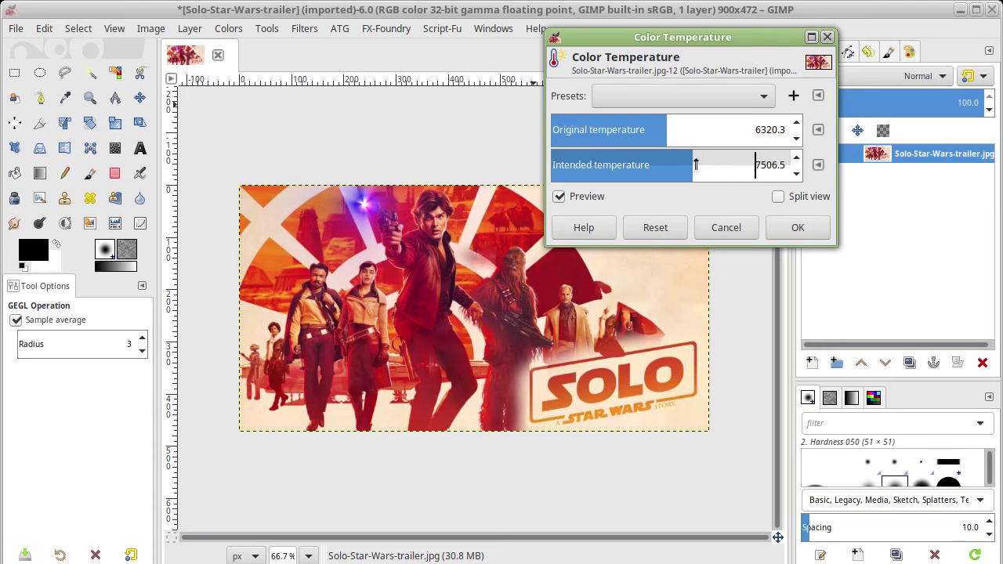
{"action": "left_click", "coordinate": [726, 228]}
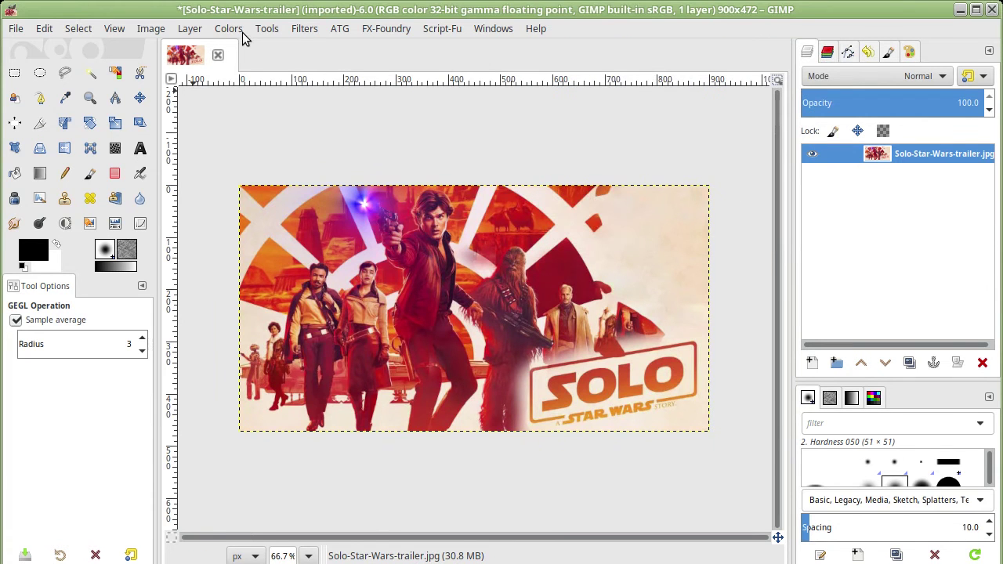
{"action": "left_click", "coordinate": [229, 29]}
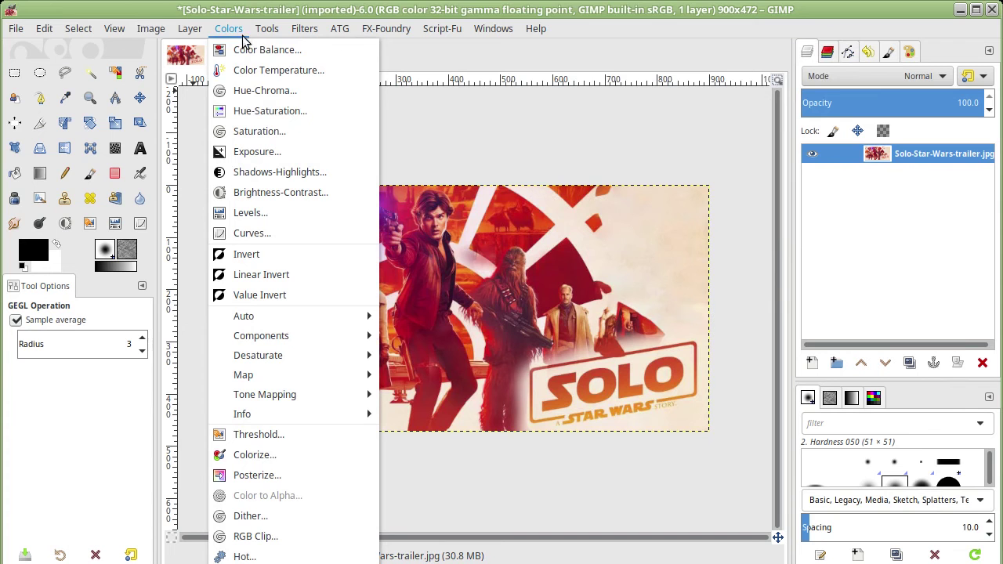
{"action": "left_click", "coordinate": [253, 86]}
{"action": "mouse_move", "coordinate": [708, 132]}
{"action": "left_mouse_down"}
{"action": "mouse_move", "coordinate": [670, 131]}
{"action": "mouse_move", "coordinate": [696, 135]}
{"action": "left_mouse_up"}
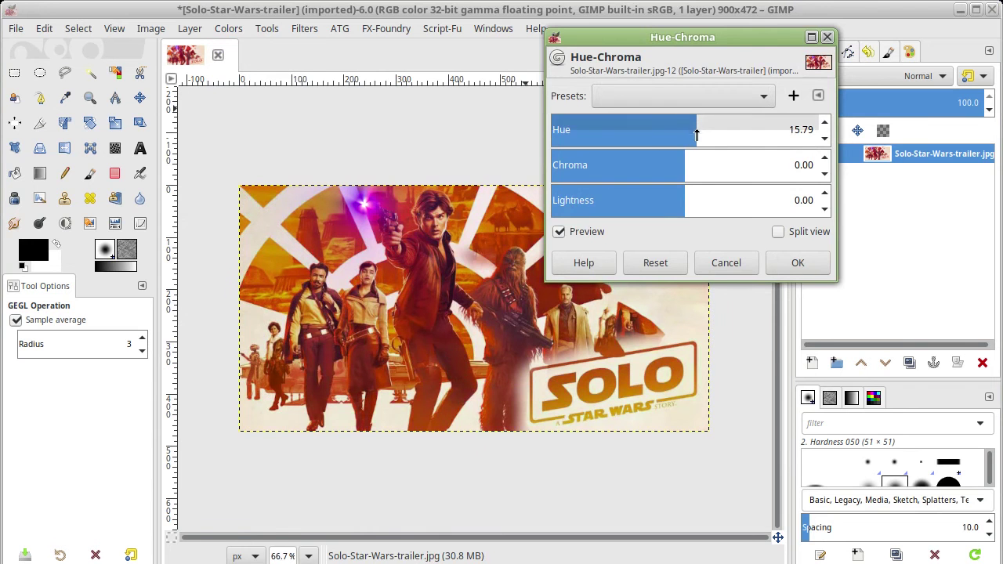
{"action": "left_click", "coordinate": [713, 264]}
{"action": "left_click", "coordinate": [182, 30]}
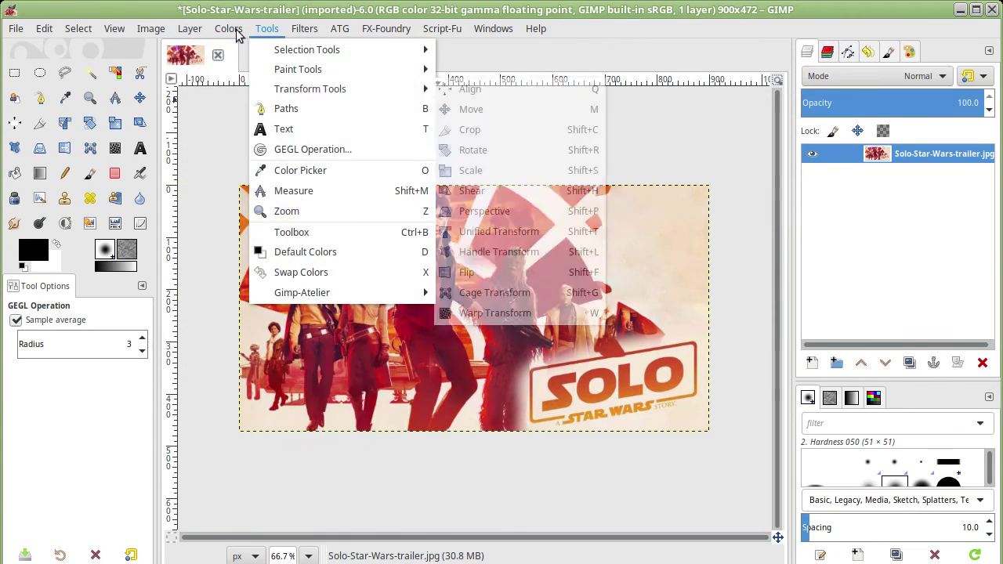
{"action": "mouse_move", "coordinate": [229, 28]}
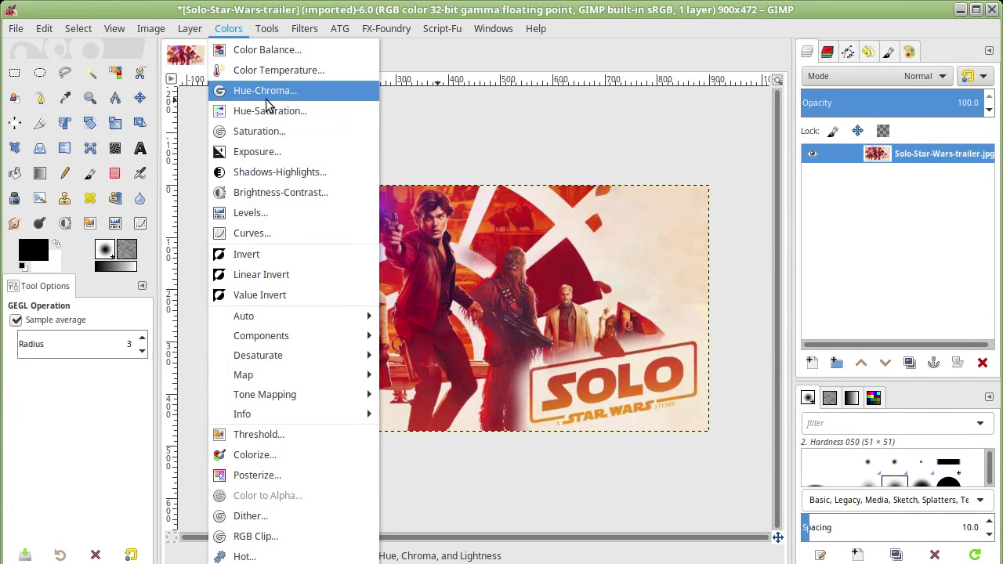
Step: Try adjusting black level and exposure, then cancel the Exposure adjustment
{"action": "left_click", "coordinate": [269, 153]}
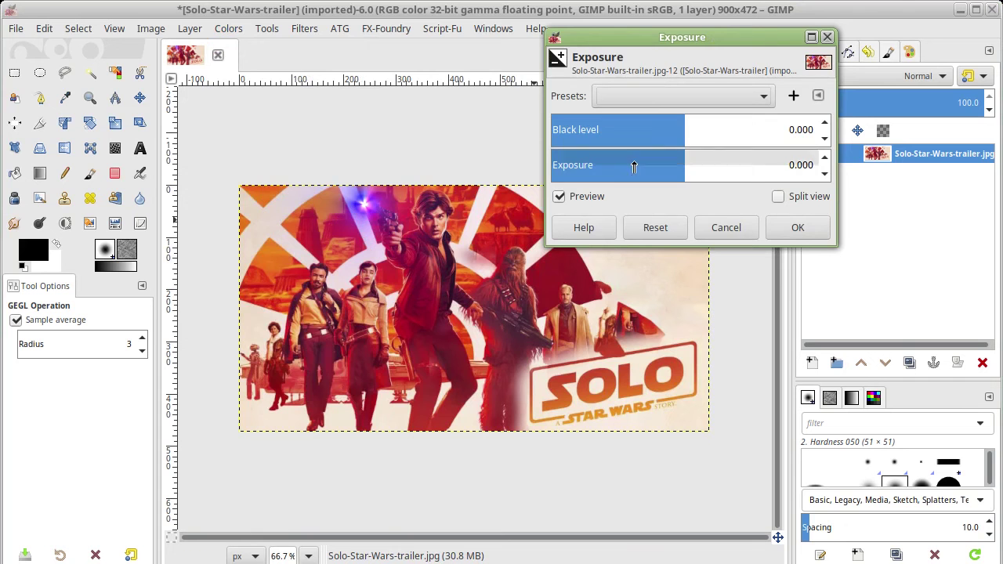
{"action": "left_click", "coordinate": [628, 134]}
{"action": "left_click_drag", "start_coordinate": [636, 134], "coordinate": [750, 133]}
{"action": "mouse_move", "coordinate": [687, 165]}
{"action": "left_mouse_down"}
{"action": "mouse_move", "coordinate": [627, 161]}
{"action": "mouse_move", "coordinate": [693, 160]}
{"action": "left_mouse_up"}
{"action": "left_click", "coordinate": [721, 225]}
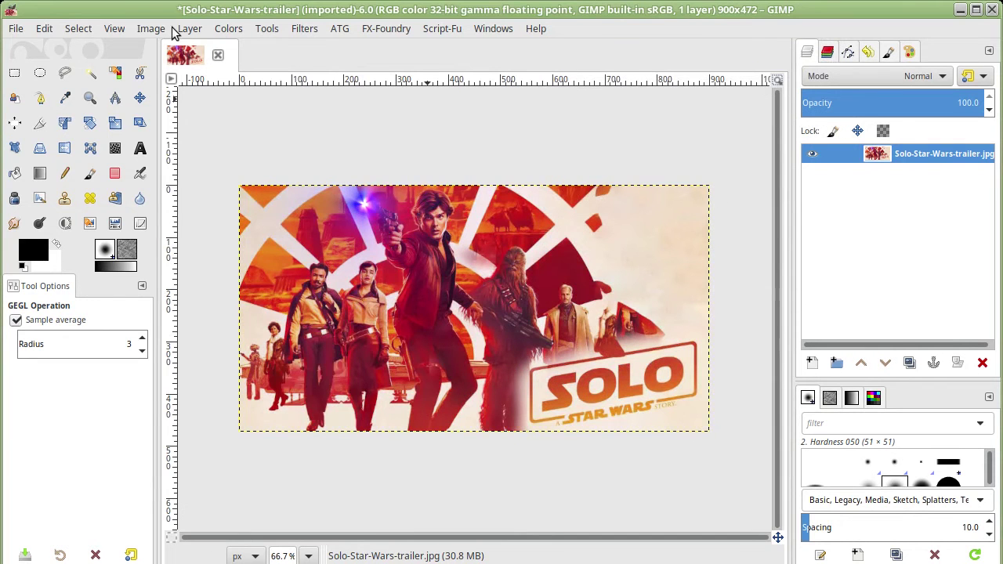
Step: Apply Auto Stretch Contrast with Keep colors, then Auto Color Enhance
{"action": "left_click", "coordinate": [169, 30]}
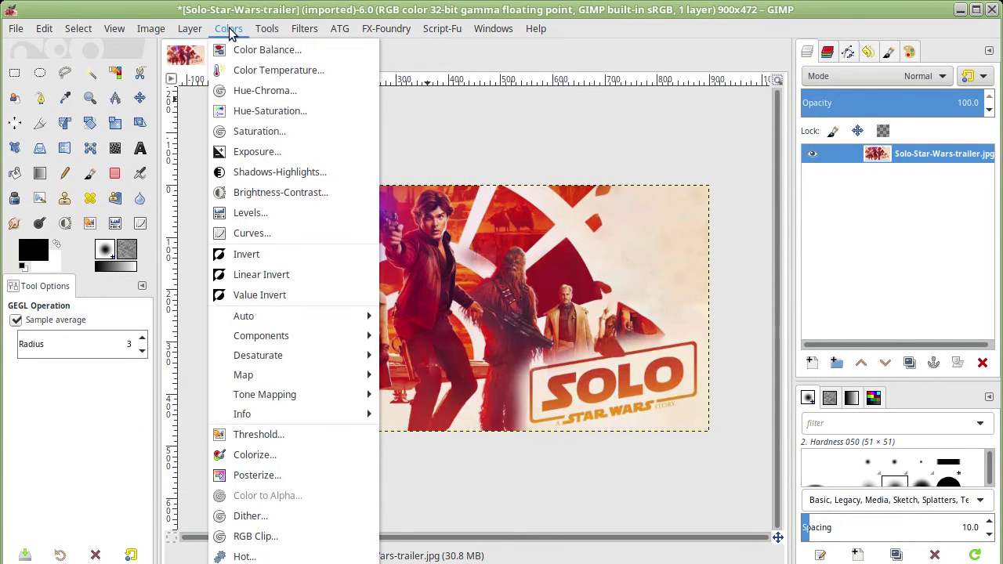
{"action": "mouse_move", "coordinate": [244, 316]}
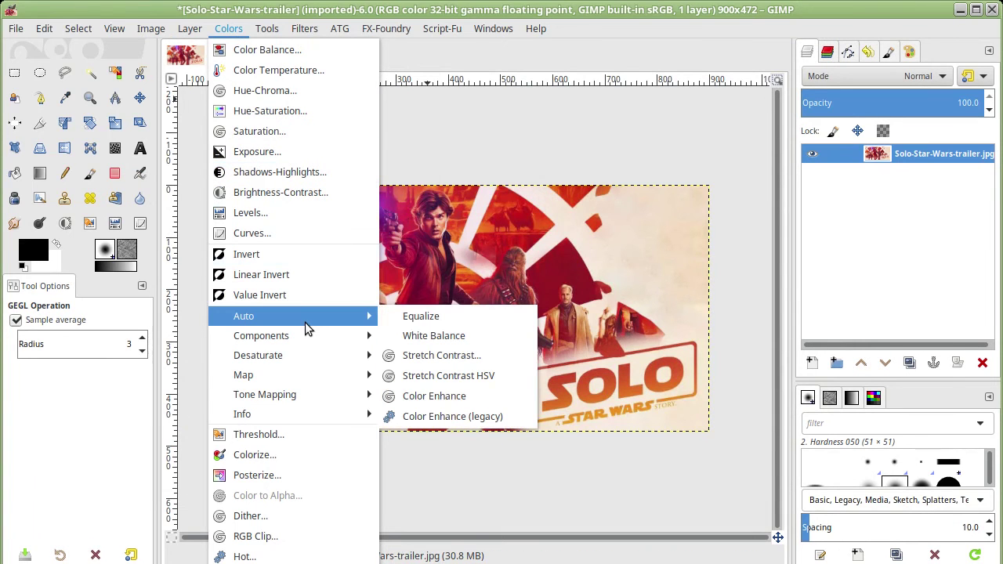
{"action": "left_click", "coordinate": [461, 358]}
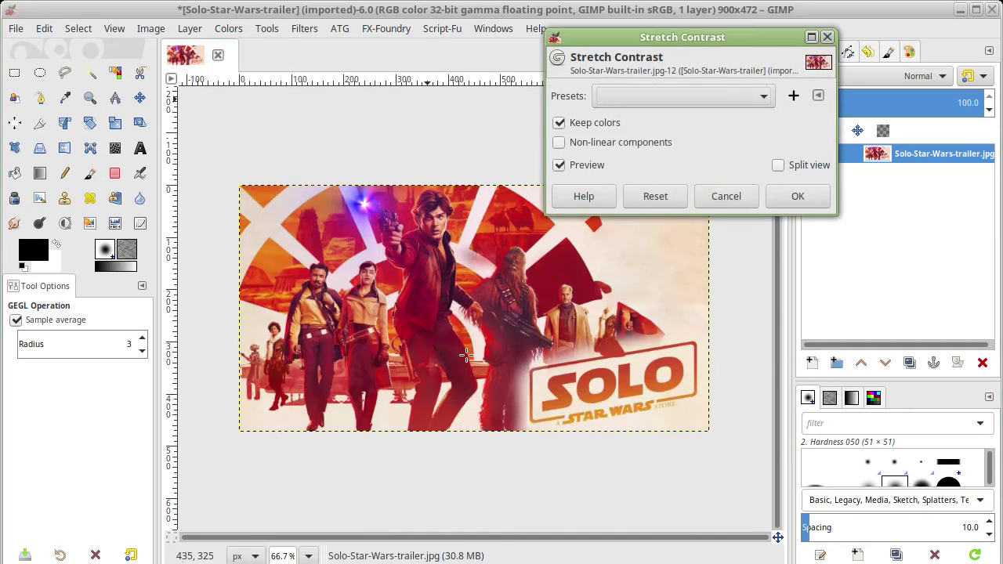
{"action": "left_click", "coordinate": [808, 198]}
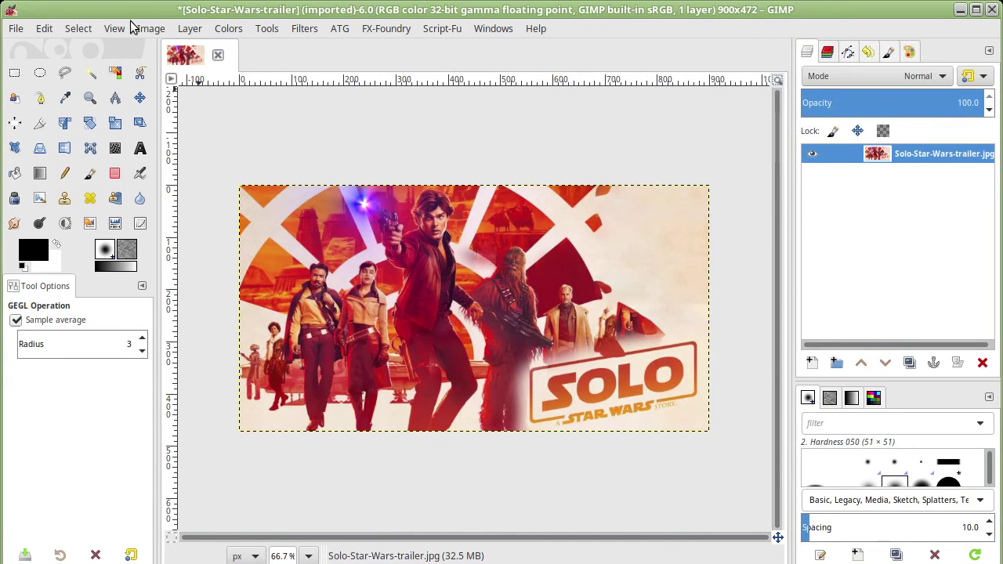
{"action": "left_click", "coordinate": [141, 28]}
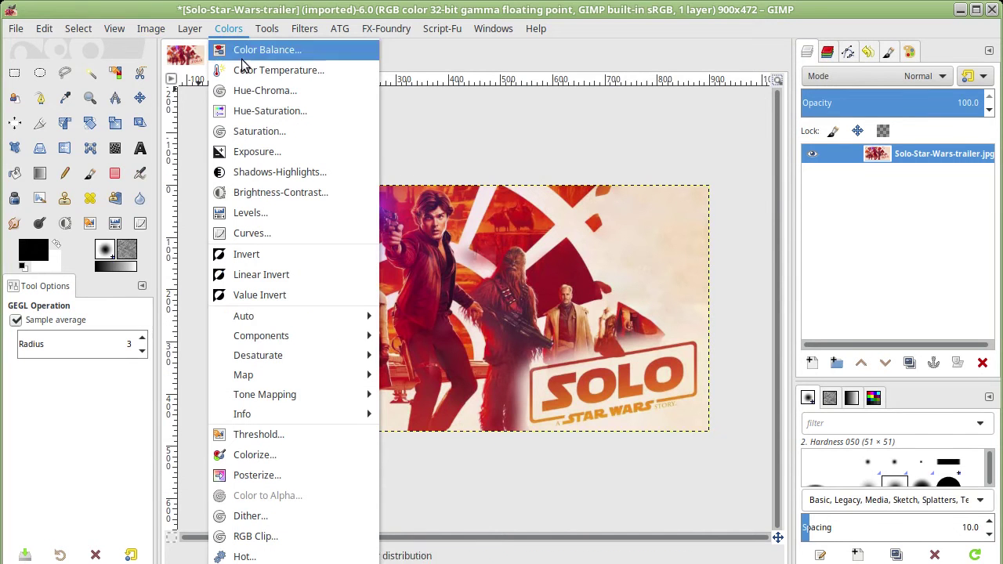
{"action": "mouse_move", "coordinate": [290, 316]}
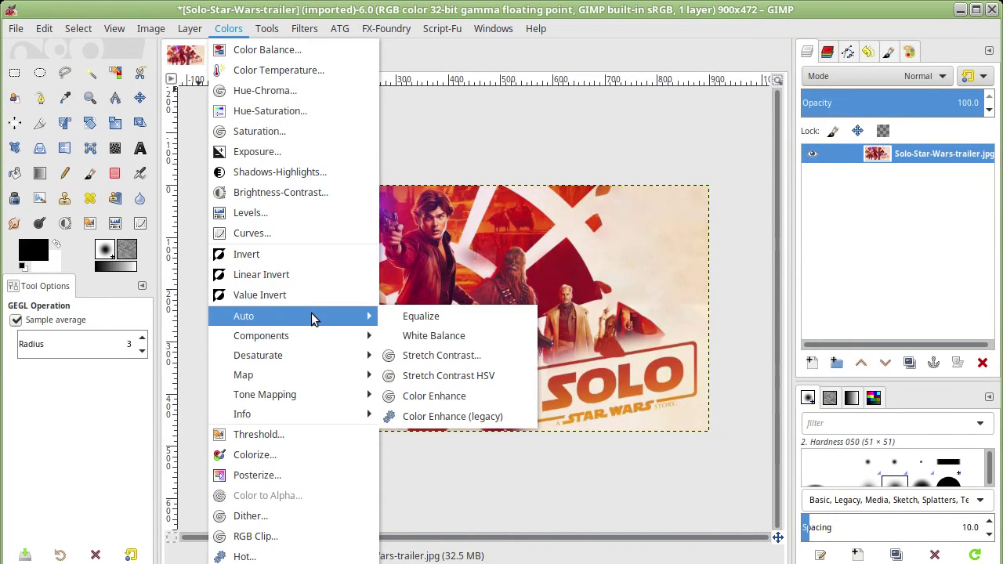
{"action": "left_click", "coordinate": [469, 398]}
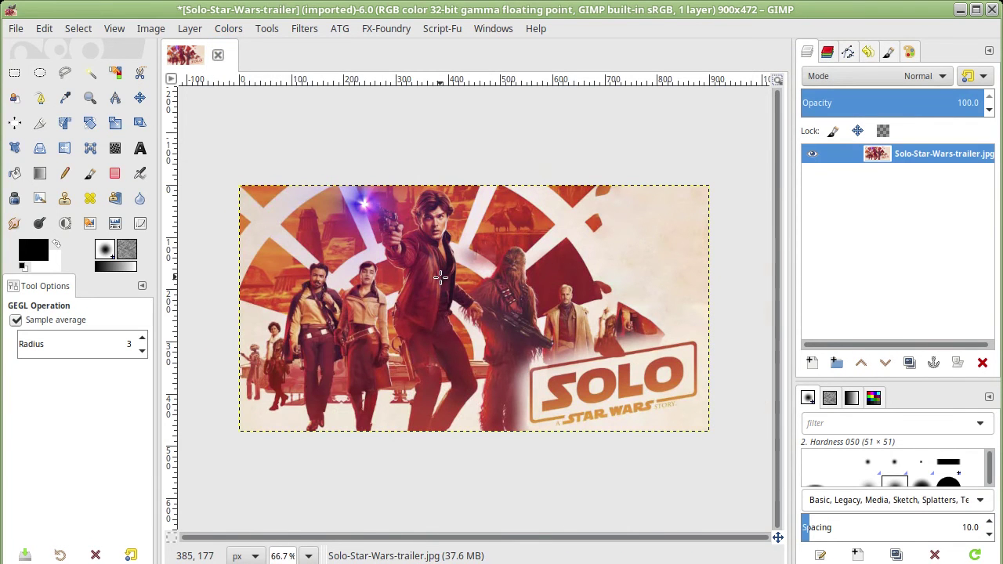
{"action": "scroll", "coordinate": [441, 276], "scroll_direction": "up", "scroll_amount": 1}
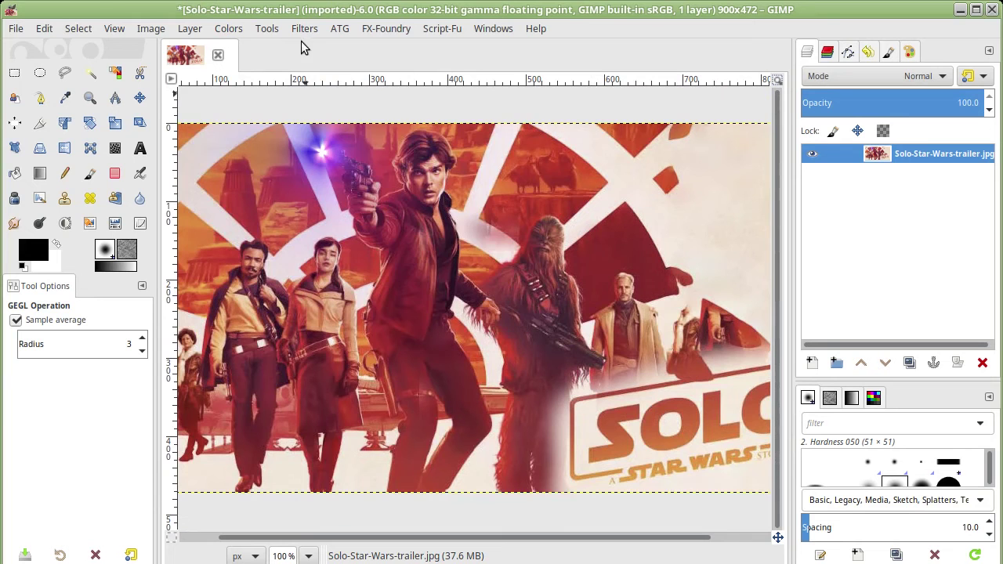
Step: Apply High Pass Sharpening 1.1 to the poster with radius 10
{"action": "left_click", "coordinate": [406, 24]}
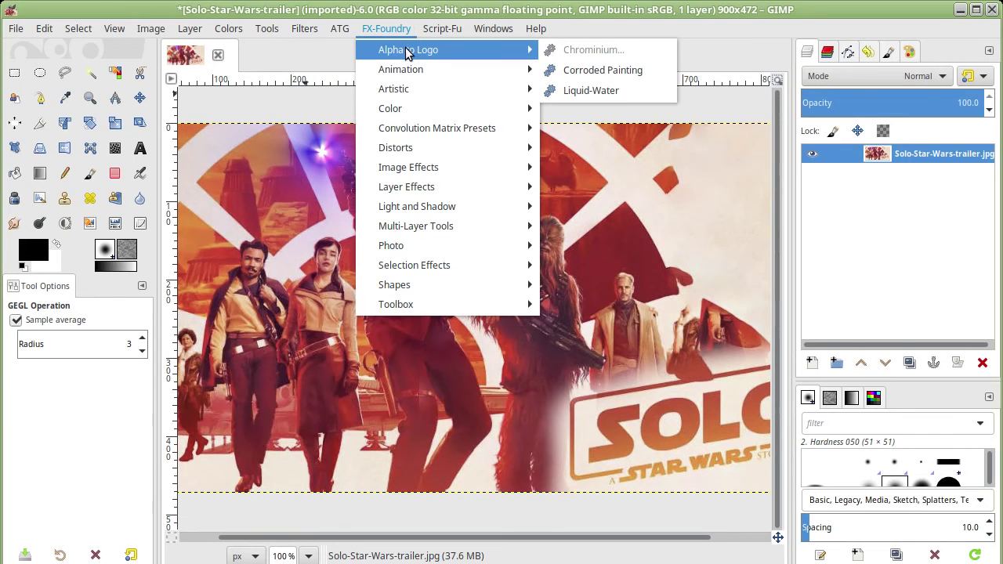
{"action": "mouse_move", "coordinate": [368, 465]}
{"action": "scroll", "coordinate": [380, 471], "scroll_direction": "down", "scroll_amount": 2}
{"action": "scroll", "coordinate": [375, 478], "scroll_direction": "down", "scroll_amount": 2}
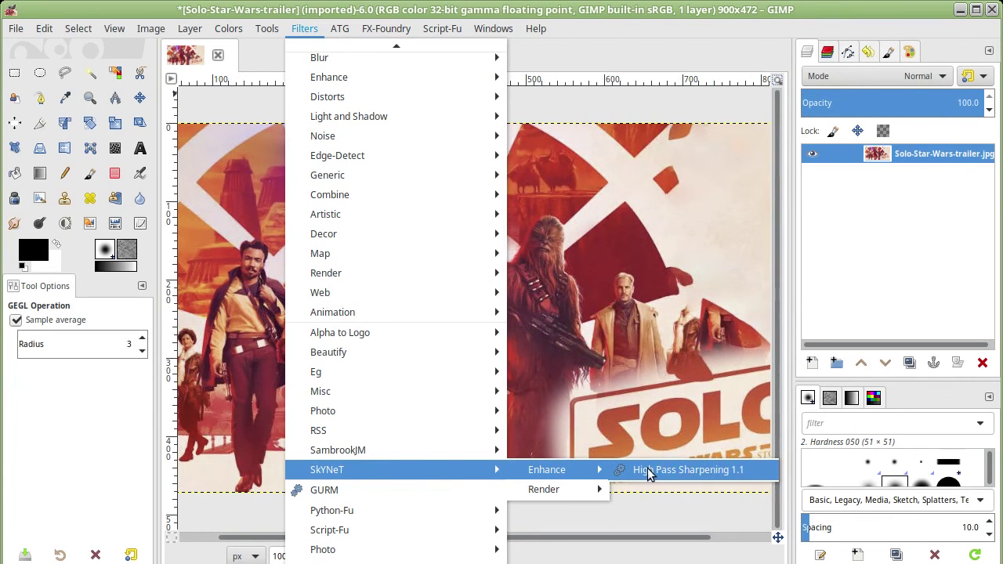
{"action": "left_click", "coordinate": [657, 472]}
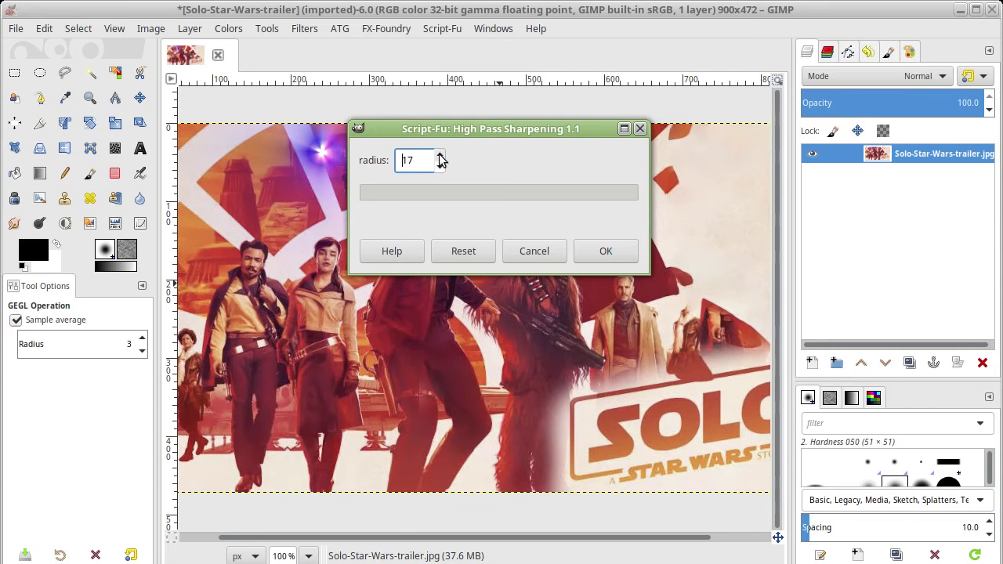
{"action": "scroll", "coordinate": [441, 377], "scroll_direction": "up", "scroll_amount": 4, "text": "ctrl"}
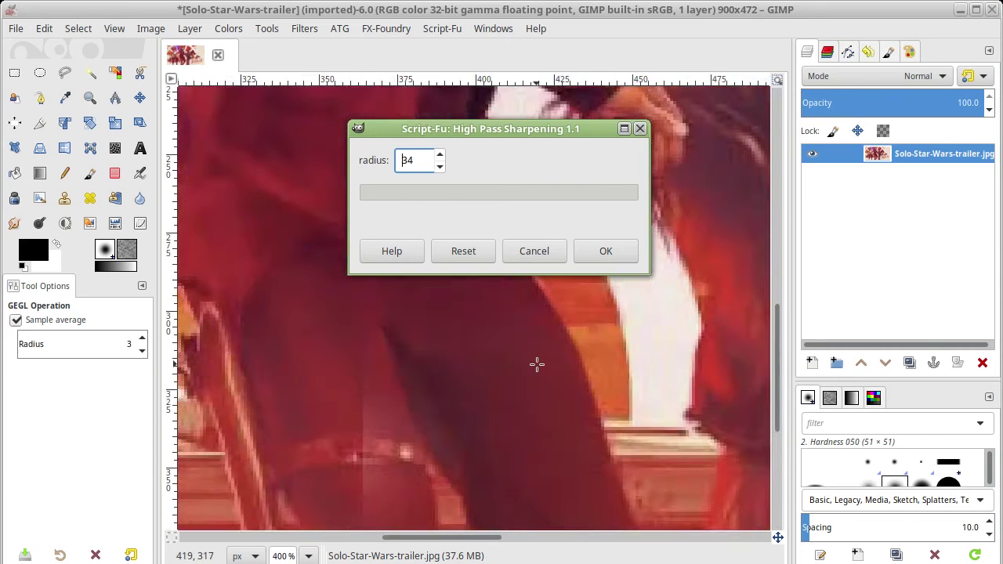
{"action": "scroll", "coordinate": [537, 364], "scroll_direction": "up", "scroll_amount": 2, "text": "ctrl"}
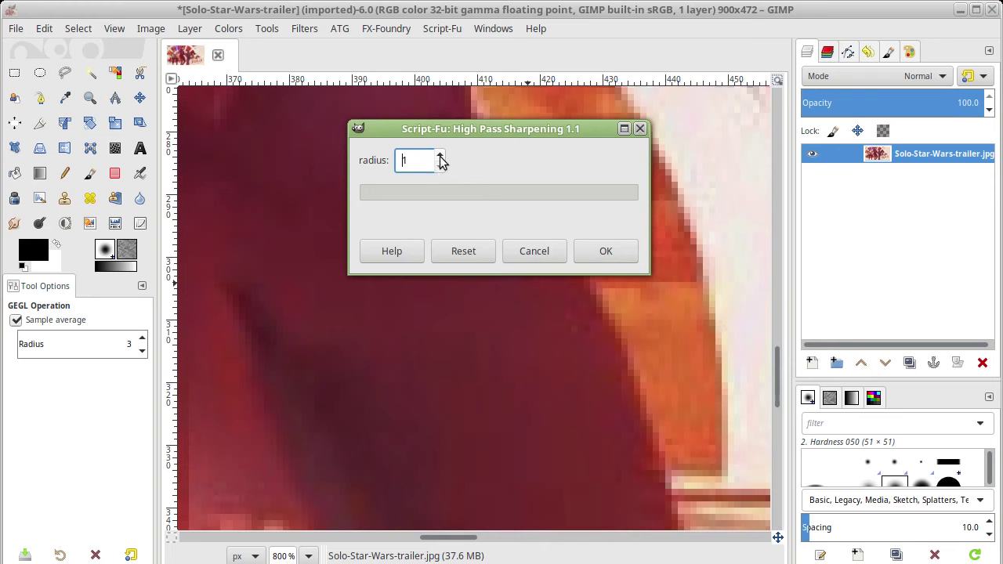
{"action": "left_click", "coordinate": [606, 251]}
Step: Toggle the Highpass Sharpened layer to compare, then delete the original Solo-Star-Wars-trailer.jpg layer
{"action": "scroll", "coordinate": [610, 258], "scroll_direction": "down", "scroll_amount": 2, "text": "ctrl"}
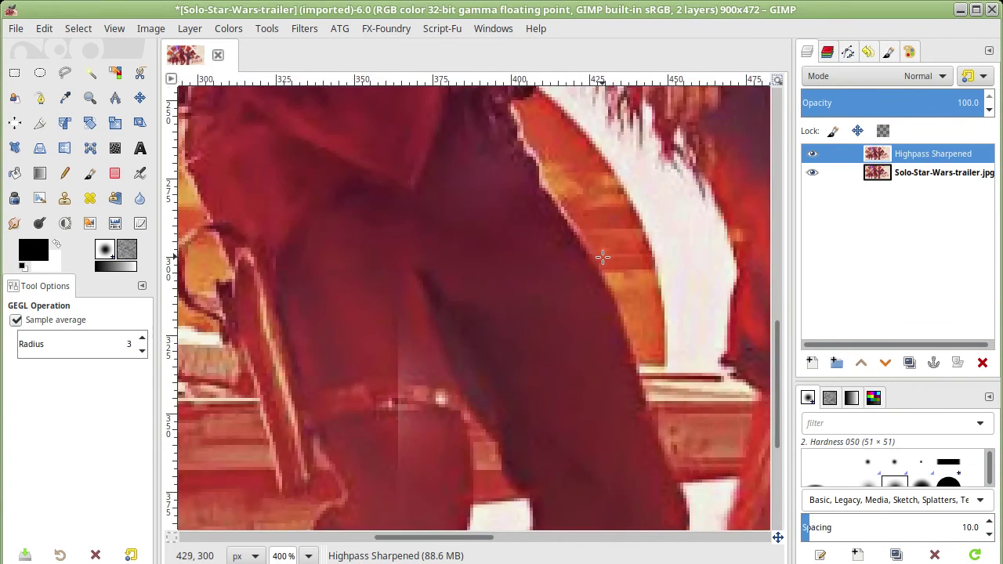
{"action": "scroll", "coordinate": [596, 254], "scroll_direction": "down", "scroll_amount": 3, "text": "ctrl"}
{"action": "left_click", "coordinate": [813, 158]}
{"action": "left_click", "coordinate": [813, 157]}
{"action": "left_click", "coordinate": [813, 158]}
{"action": "left_click", "coordinate": [813, 157]}
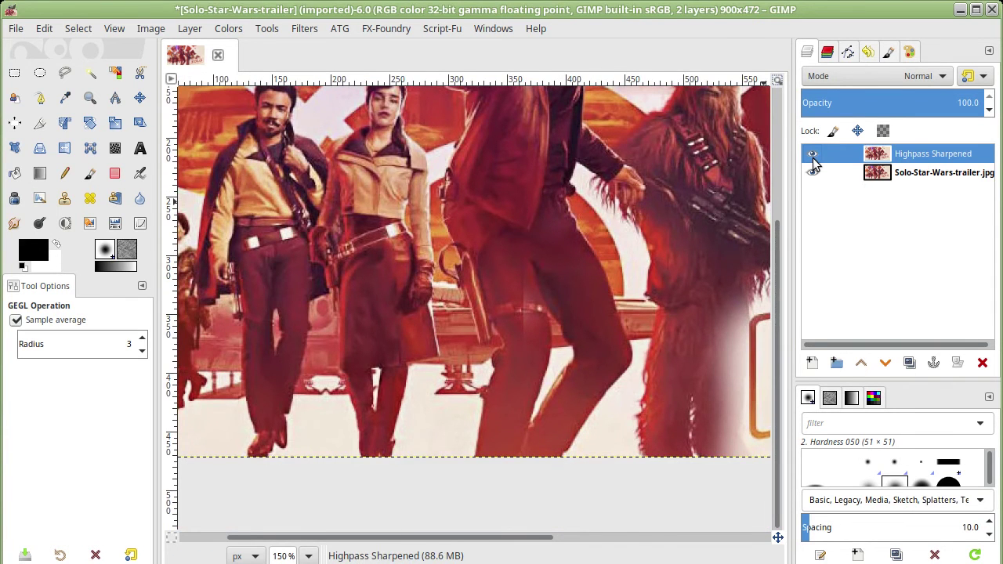
{"action": "left_click", "coordinate": [906, 174]}
{"action": "left_click", "coordinate": [983, 363]}
{"action": "scroll", "coordinate": [415, 177], "scroll_direction": "up", "scroll_amount": 5}
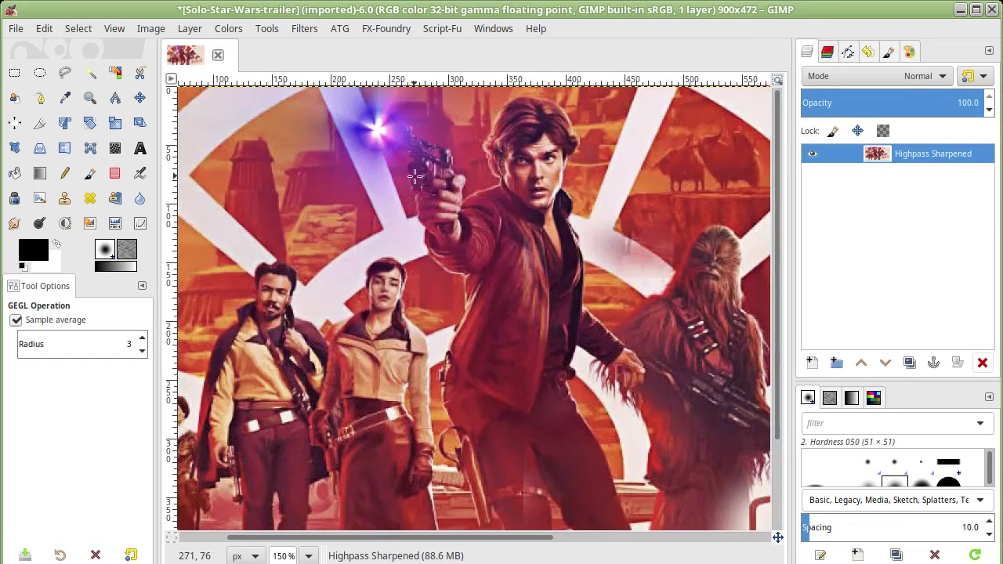
{"action": "left_click", "coordinate": [305, 30]}
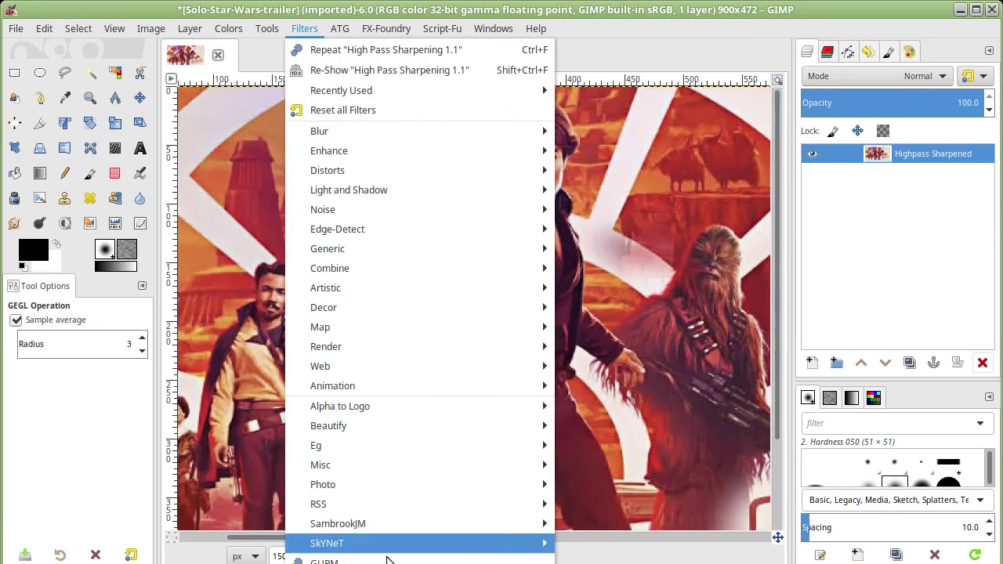
Step: Generate a Kalendar 1.1 monthly calendar for Maj 2018 over the poster
{"action": "mouse_move", "coordinate": [353, 537]}
{"action": "mouse_move", "coordinate": [591, 556]}
{"action": "left_click", "coordinate": [772, 557]}
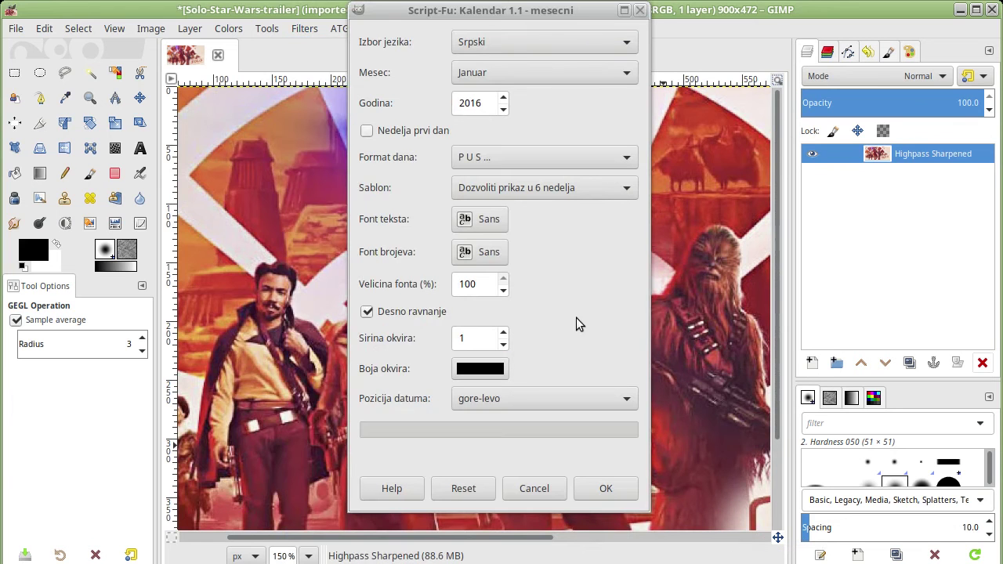
{"action": "left_click", "coordinate": [504, 97]}
{"action": "left_click", "coordinate": [503, 97]}
{"action": "left_click", "coordinate": [539, 73]}
{"action": "left_click", "coordinate": [538, 73]}
{"action": "left_click", "coordinate": [538, 74]}
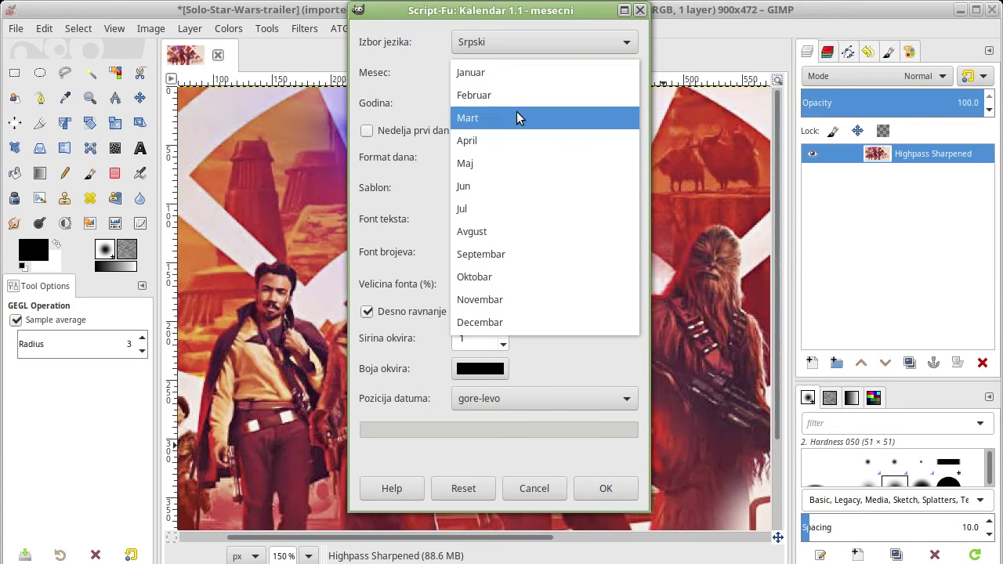
{"action": "left_click", "coordinate": [499, 163]}
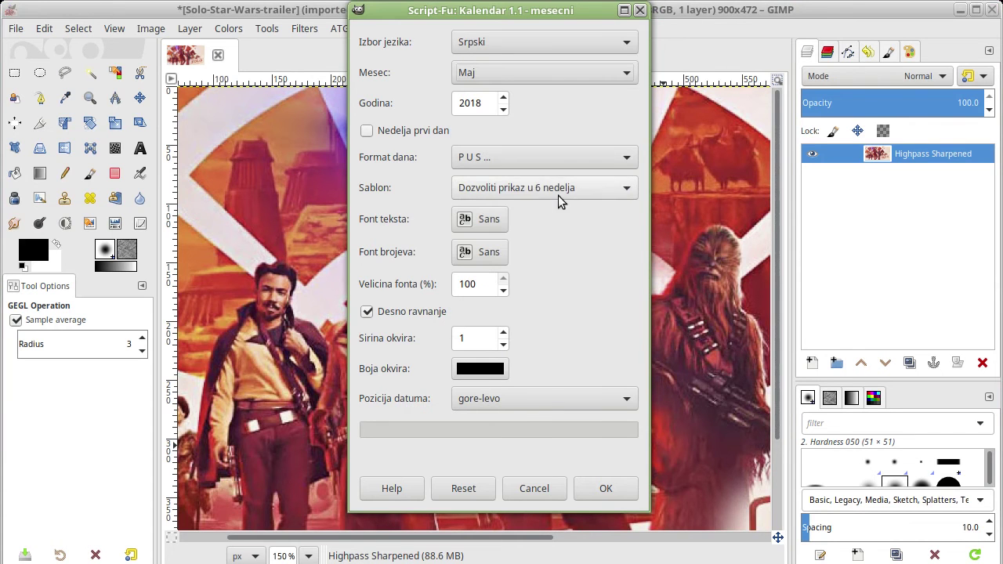
{"action": "left_click", "coordinate": [605, 489]}
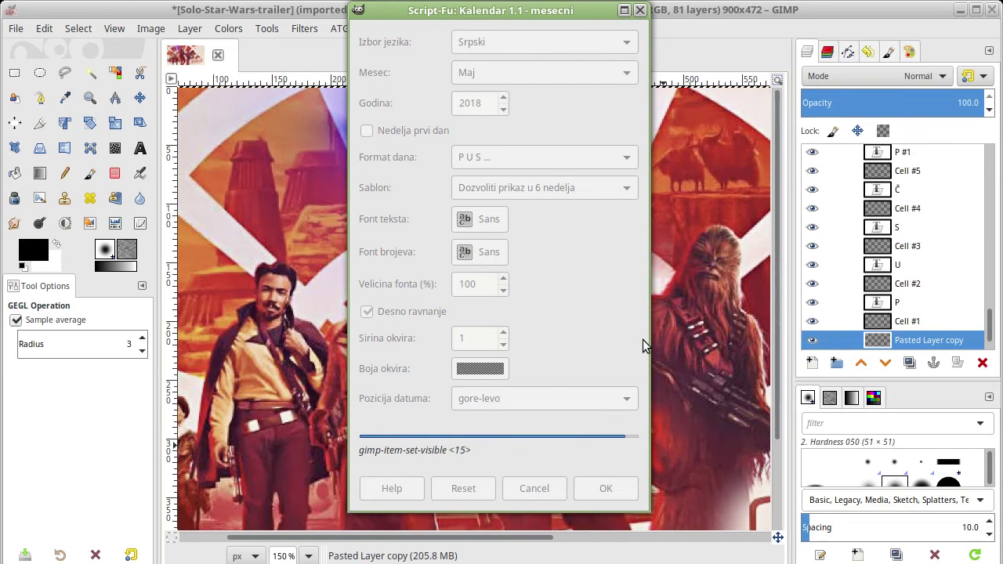
{"action": "scroll", "coordinate": [583, 337], "scroll_direction": "down", "scroll_amount": 1}
{"action": "scroll", "coordinate": [583, 337], "scroll_direction": "down", "scroll_amount": 1}
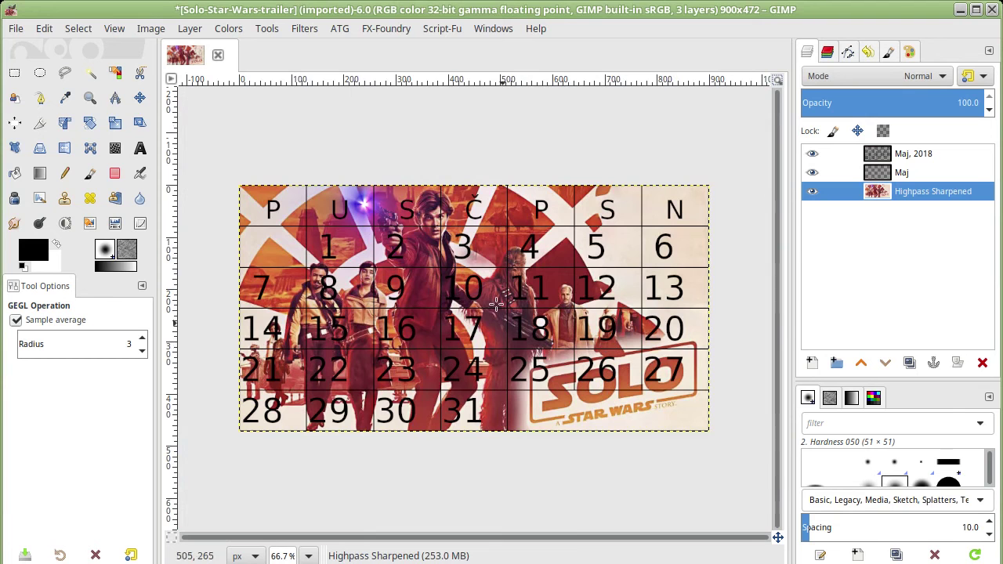
{"action": "left_click", "coordinate": [305, 29]}
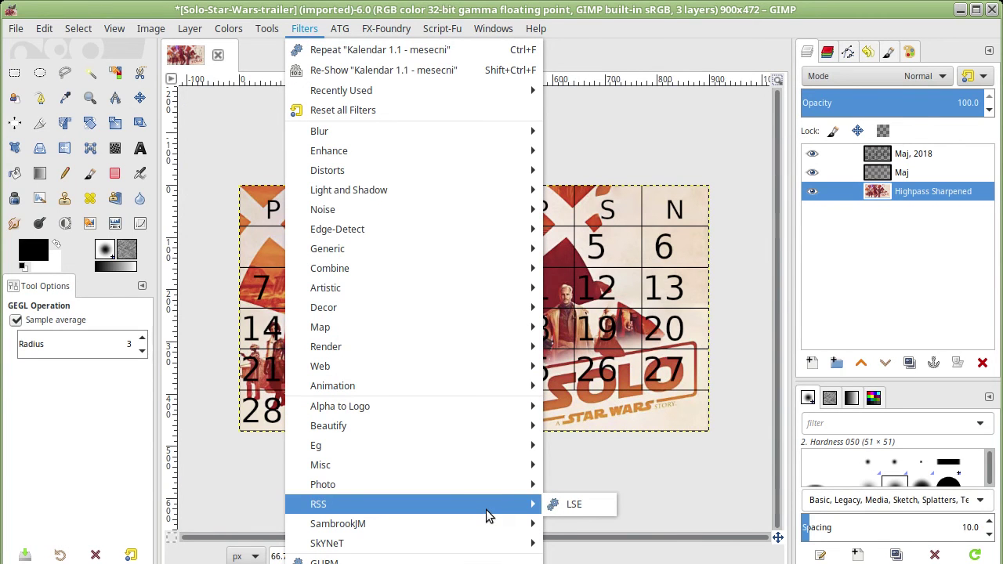
{"action": "mouse_move", "coordinate": [329, 150]}
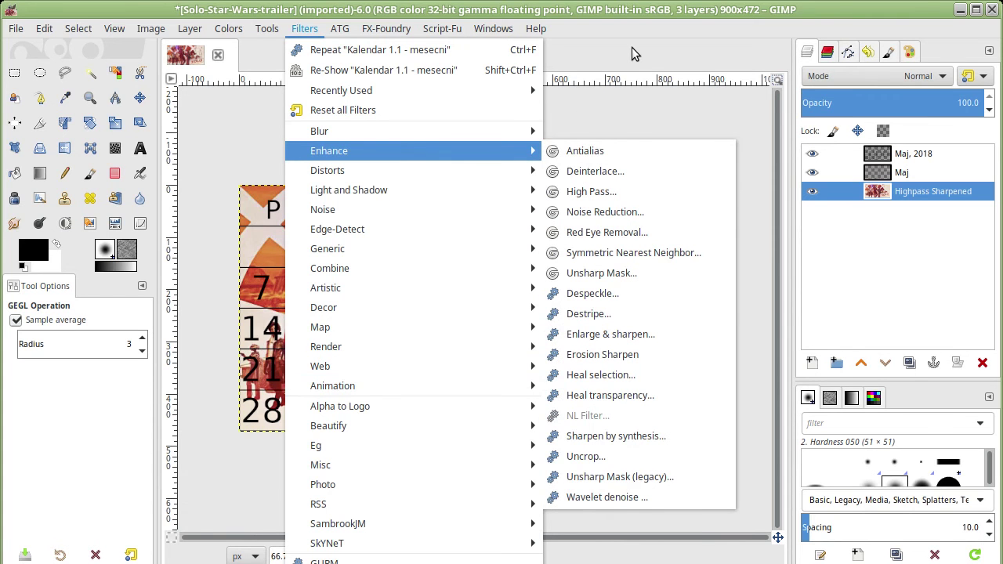
{"action": "left_click", "coordinate": [631, 53]}
{"action": "left_click", "coordinate": [304, 28]}
{"action": "mouse_move", "coordinate": [328, 425]}
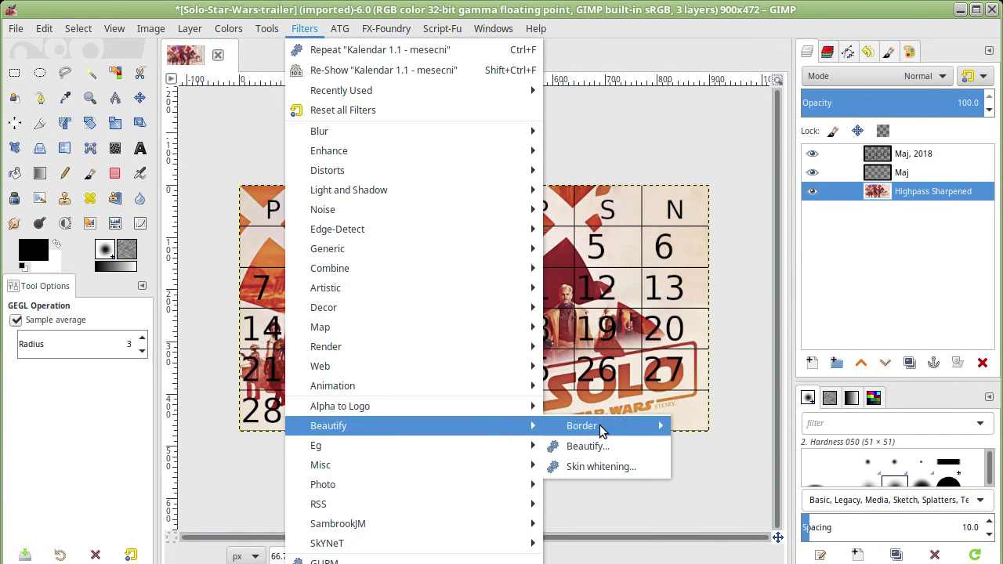
{"action": "mouse_move", "coordinate": [596, 426]}
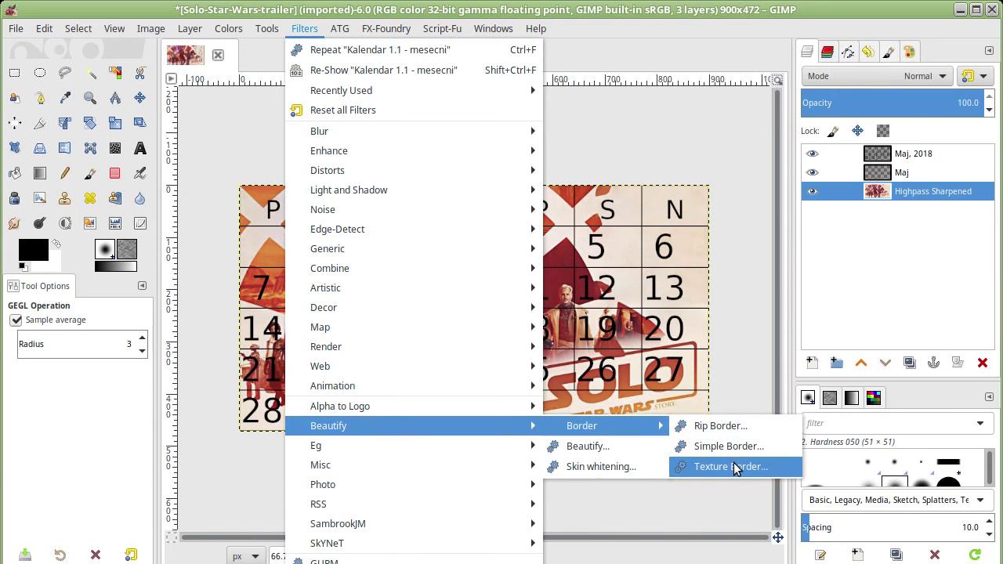
{"action": "left_click", "coordinate": [734, 448]}
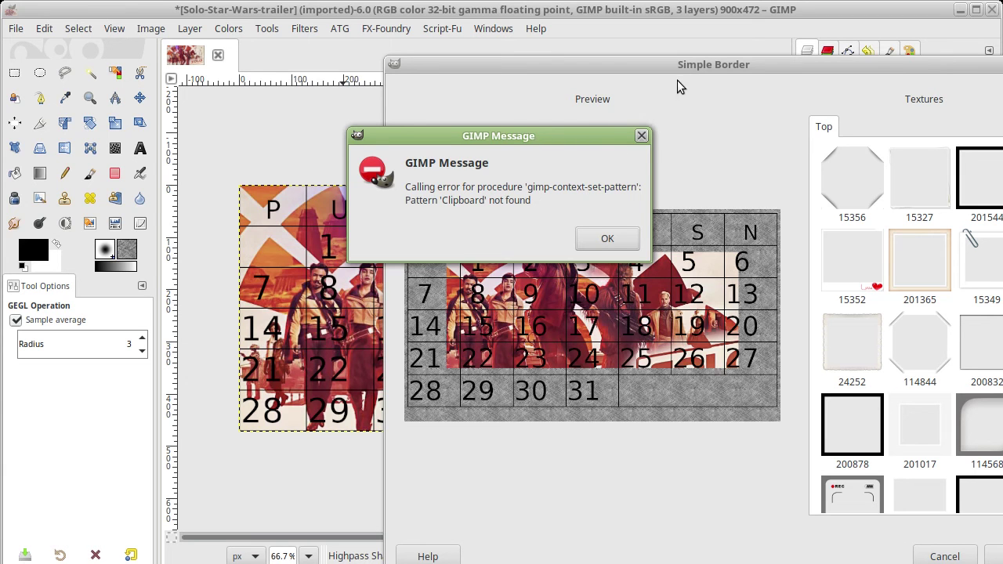
{"action": "left_click", "coordinate": [623, 241]}
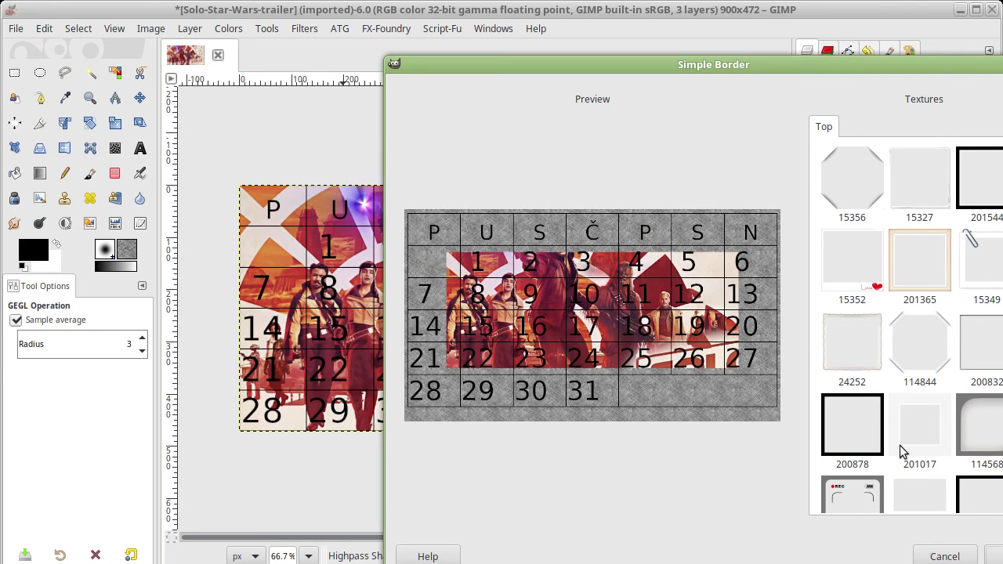
{"action": "left_click", "coordinate": [939, 555]}
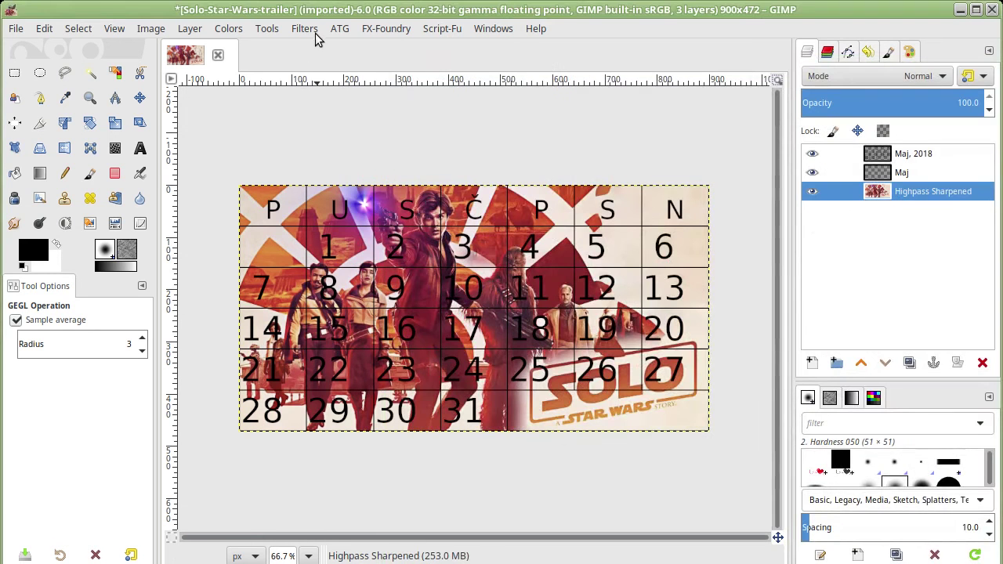
{"action": "left_click", "coordinate": [313, 31]}
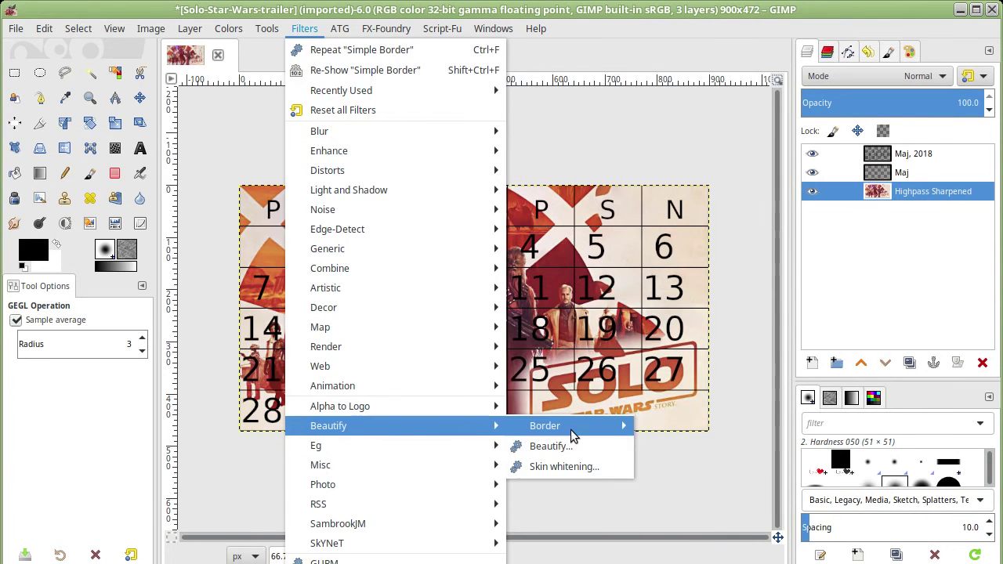
{"action": "mouse_move", "coordinate": [563, 425]}
{"action": "left_click", "coordinate": [684, 425]}
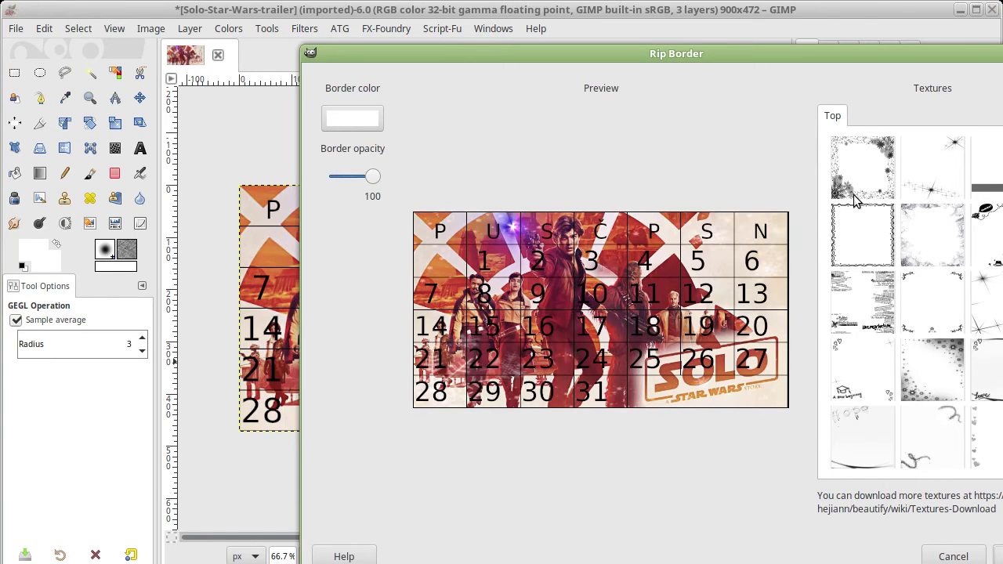
Step: Set the Rip Border colour to blue 3e4fb6 and apply the border
{"action": "left_click", "coordinate": [357, 128]}
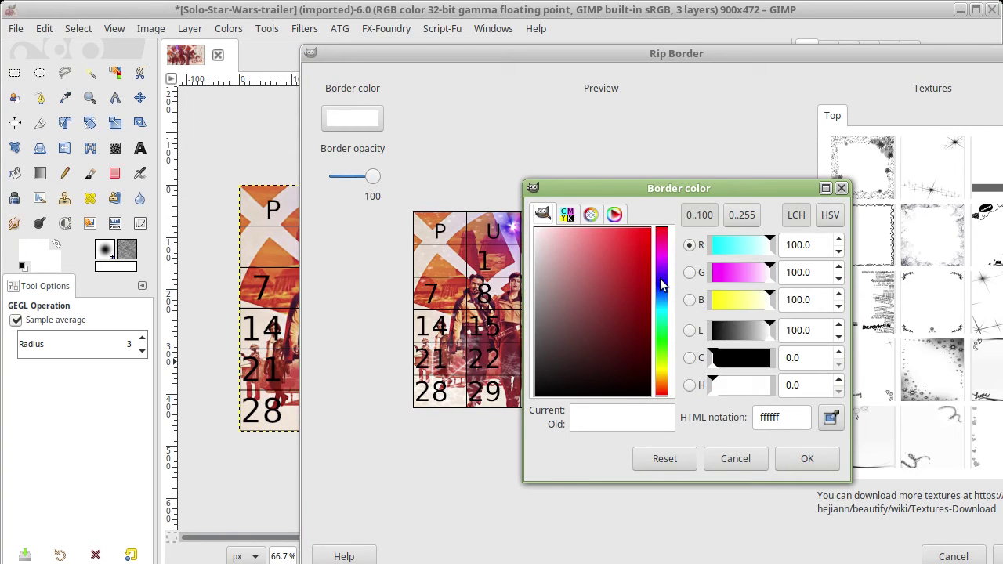
{"action": "left_click", "coordinate": [610, 274]}
{"action": "left_click", "coordinate": [658, 290]}
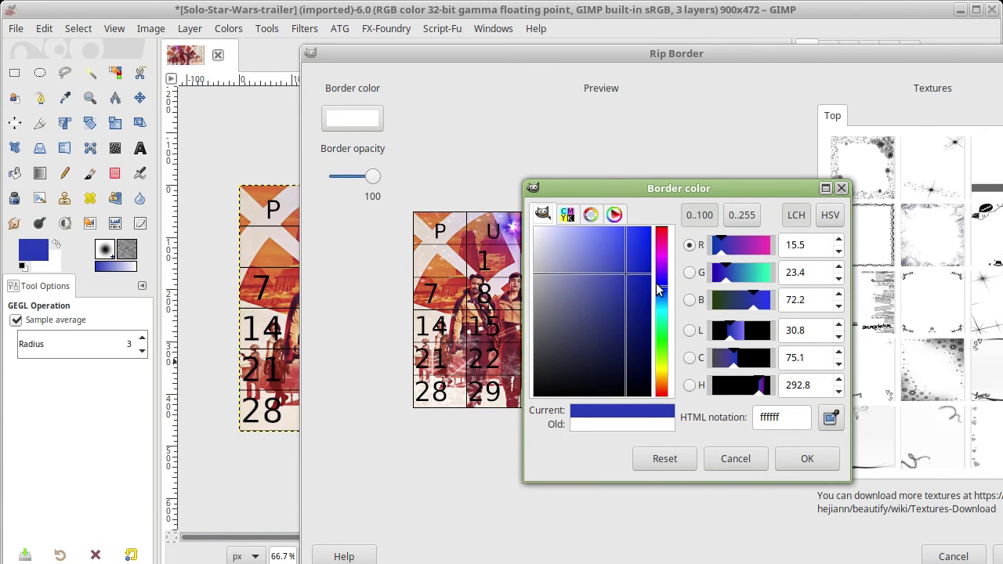
{"action": "left_click", "coordinate": [797, 455]}
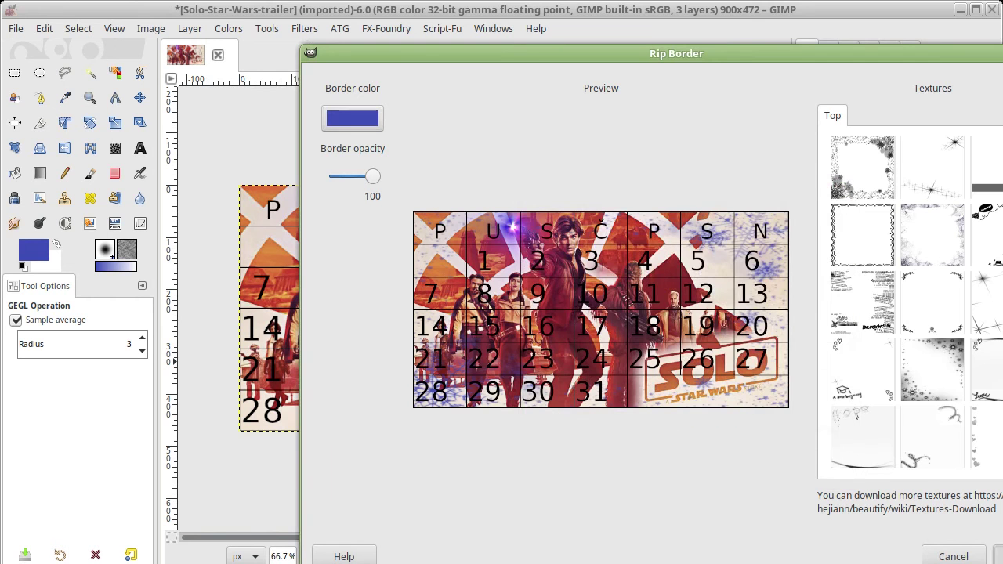
{"action": "left_click", "coordinate": [998, 556]}
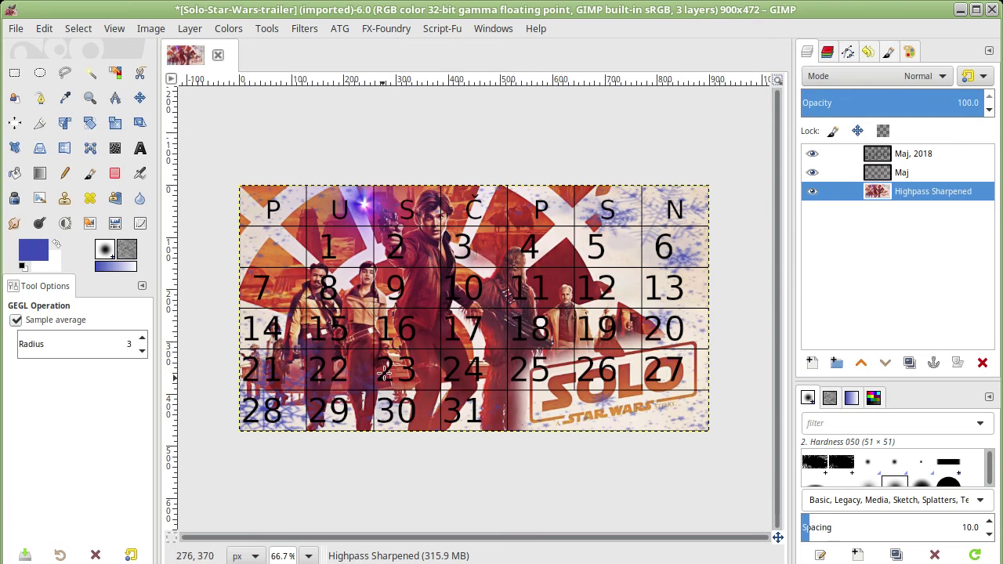
{"action": "left_click", "coordinate": [299, 30]}
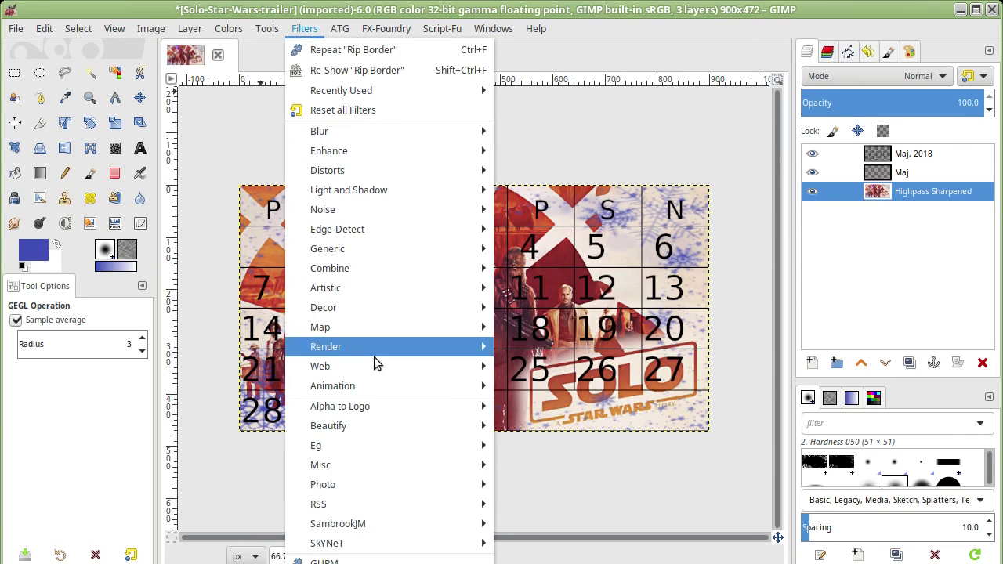
{"action": "mouse_move", "coordinate": [532, 426]}
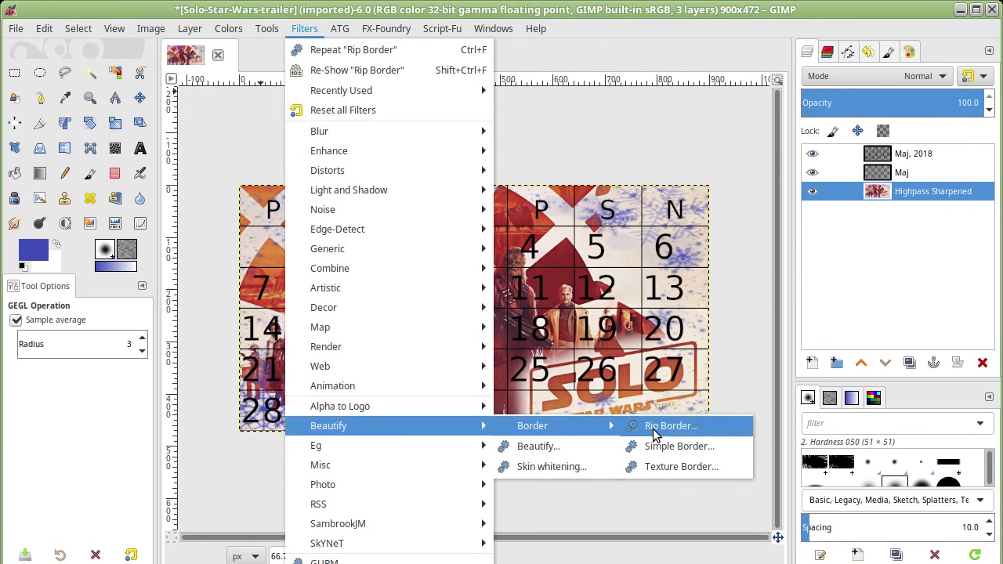
{"action": "left_click", "coordinate": [656, 152]}
{"action": "left_click", "coordinate": [303, 28]}
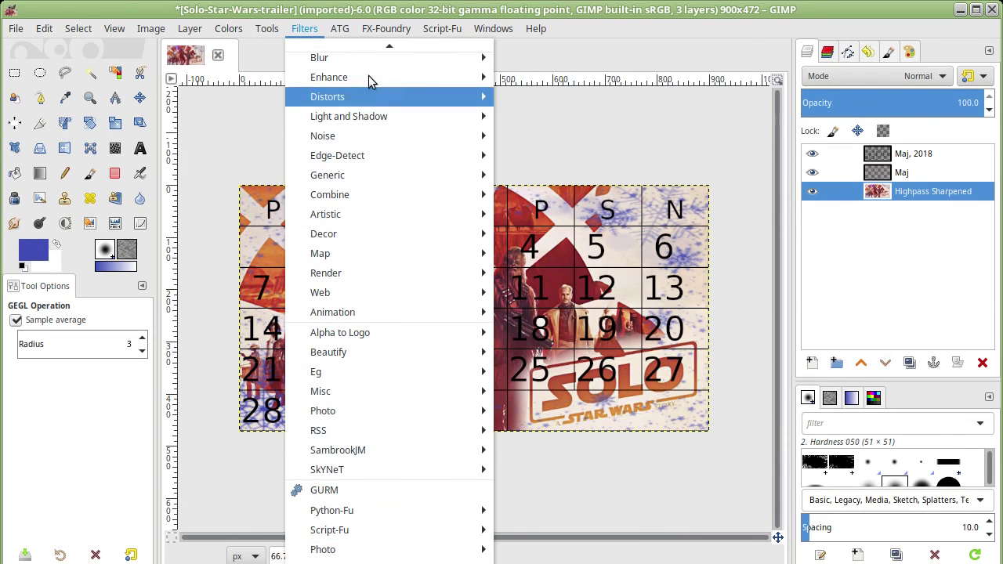
{"action": "left_click", "coordinate": [151, 29]}
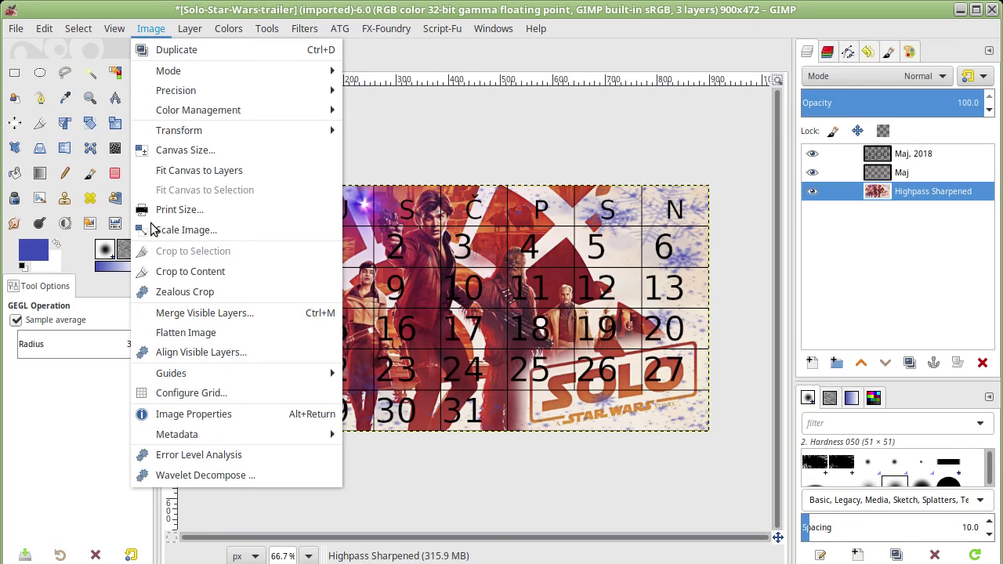
Step: Review the image's properties, colour profile and comment, then close Image Properties
{"action": "left_click", "coordinate": [200, 417]}
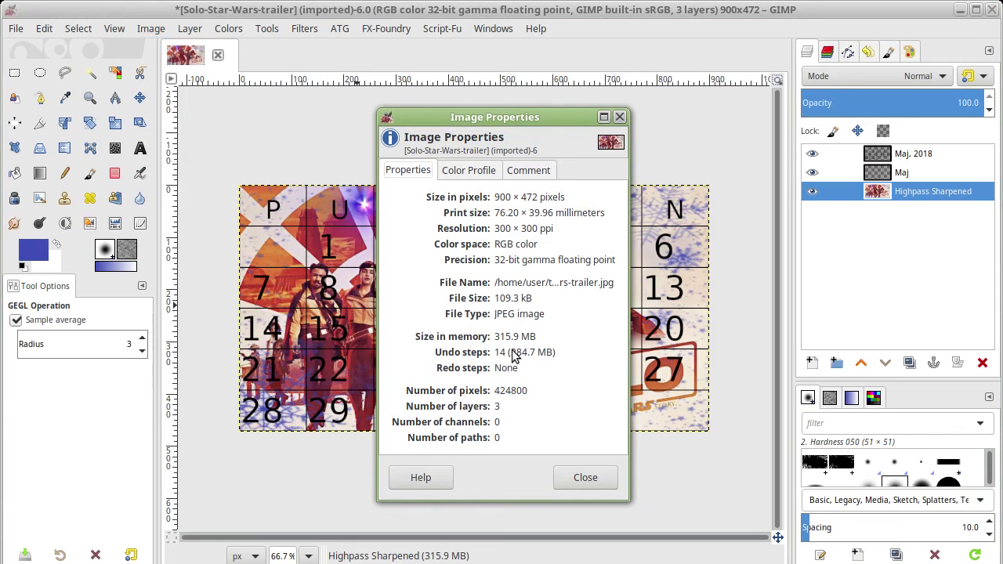
{"action": "left_click", "coordinate": [479, 172]}
{"action": "left_click", "coordinate": [540, 174]}
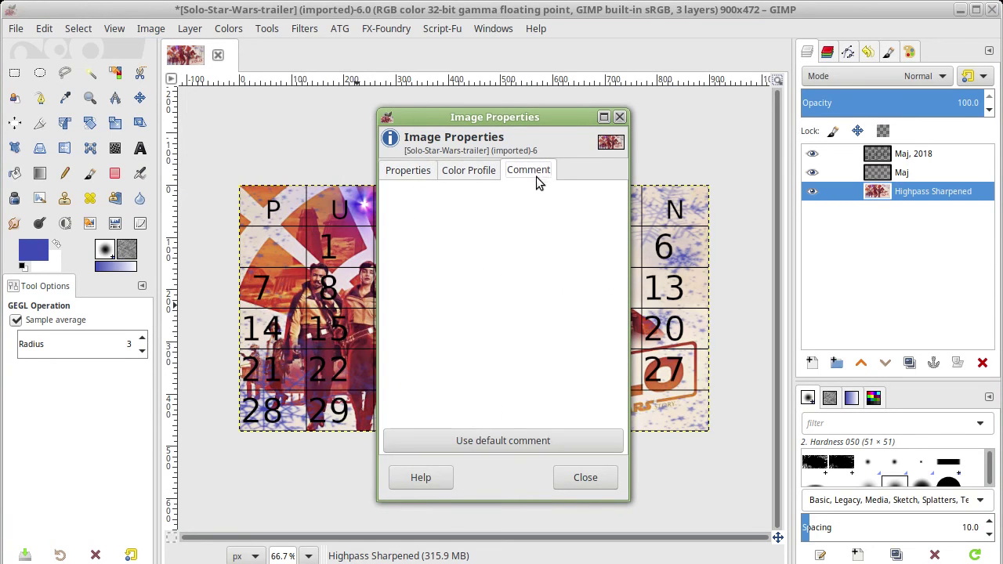
{"action": "left_click", "coordinate": [567, 479]}
Step: View the image metadata's XMP and IPTC tabs, then close the Metadata Viewer
{"action": "left_click", "coordinate": [148, 30]}
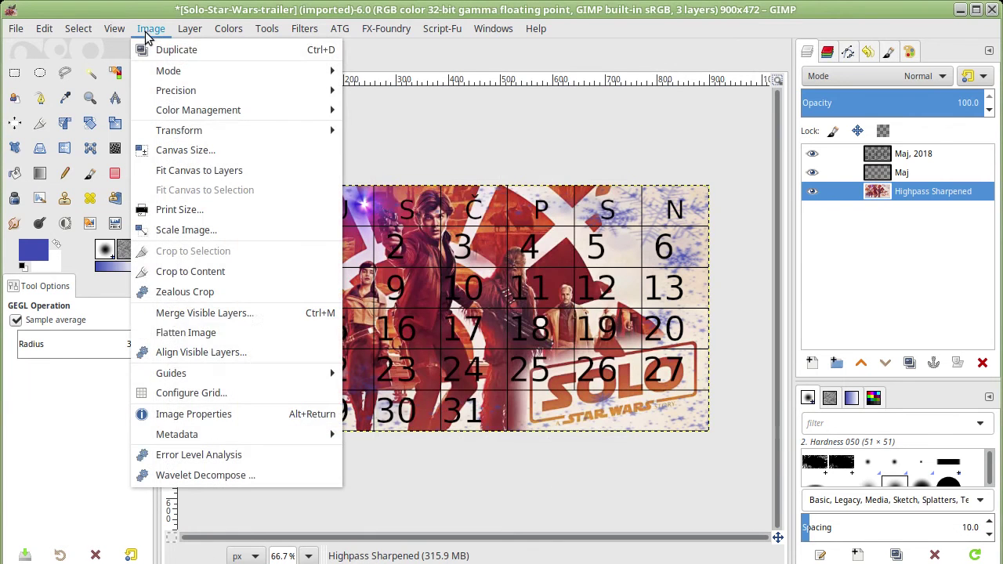
{"action": "mouse_move", "coordinate": [177, 434]}
{"action": "left_click", "coordinate": [380, 456]}
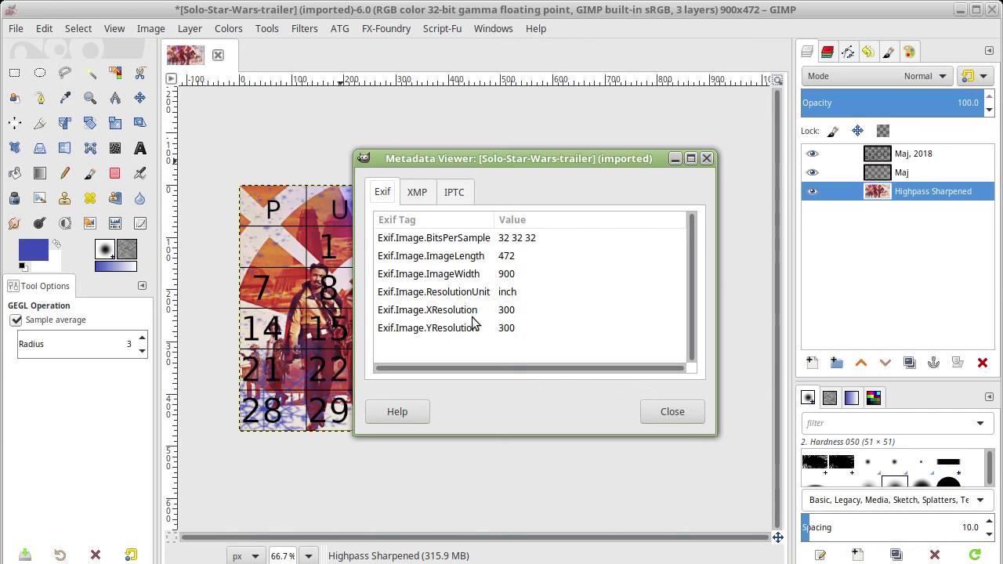
{"action": "left_click", "coordinate": [430, 197]}
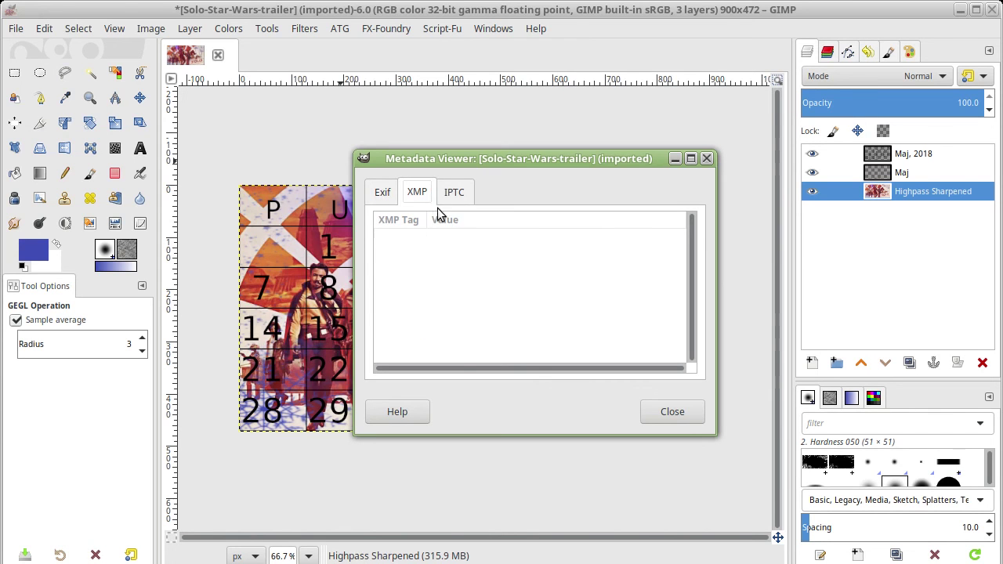
{"action": "left_click", "coordinate": [454, 199]}
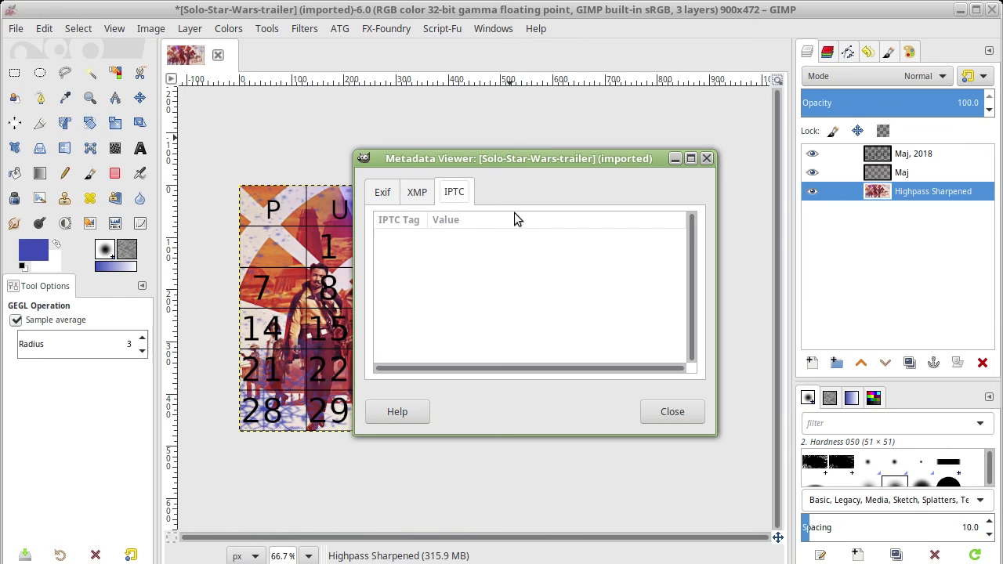
{"action": "left_click", "coordinate": [656, 412]}
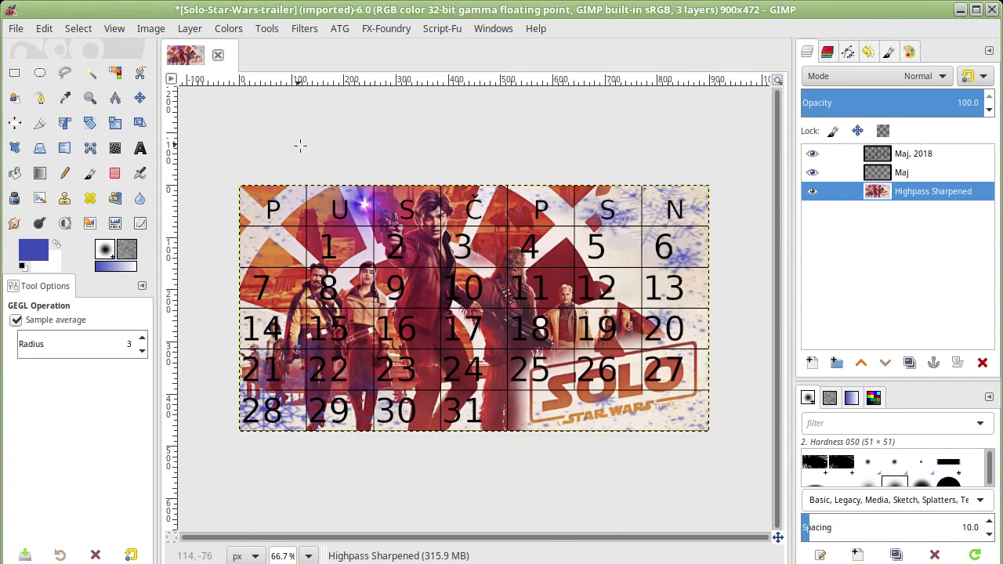
Step: Open the metadata editor and browse its Description, IPTC, IPTC Extension, Categories, GPS and DICOM tabs
{"action": "left_click", "coordinate": [151, 30]}
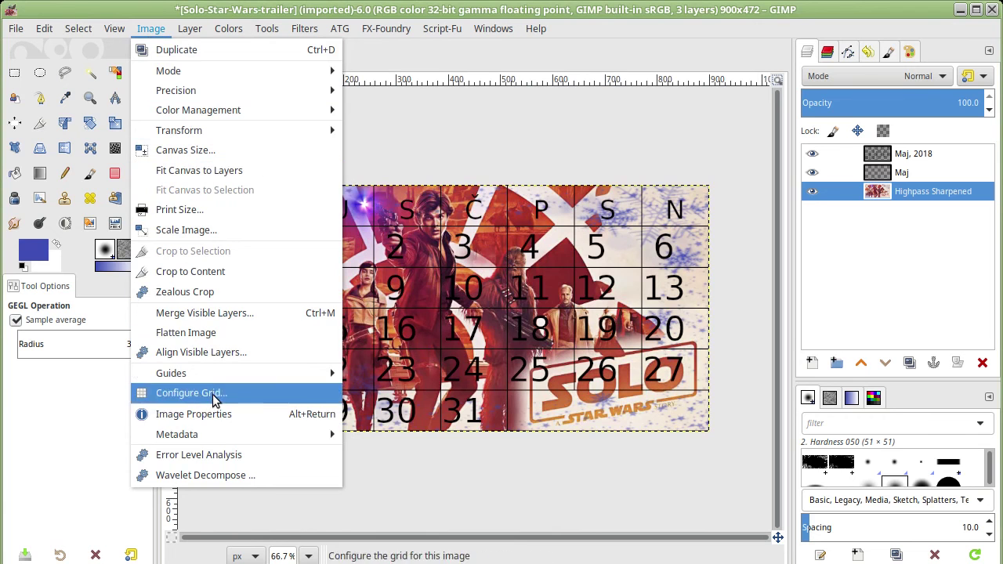
{"action": "left_click", "coordinate": [311, 437]}
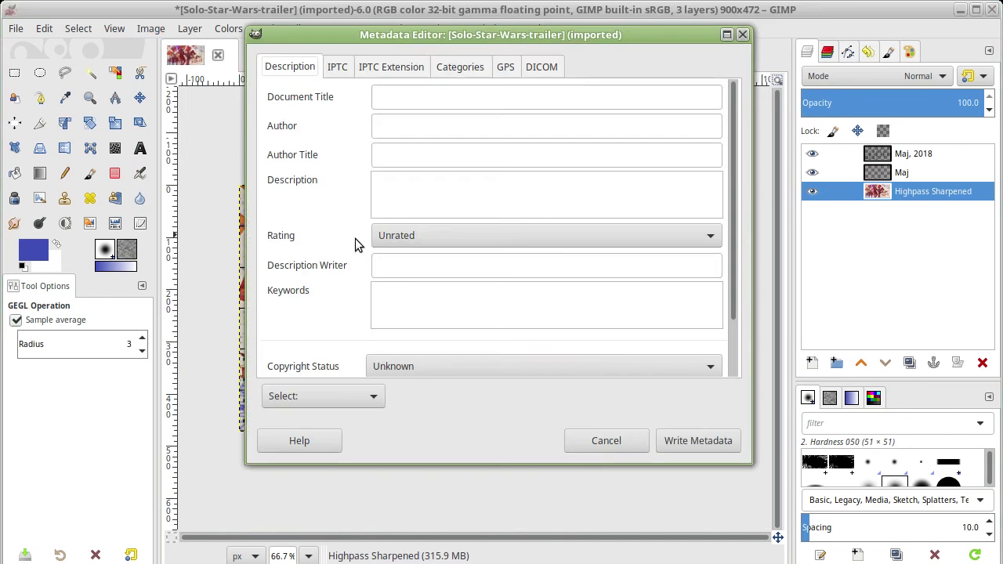
{"action": "left_click", "coordinate": [353, 70]}
{"action": "left_click", "coordinate": [345, 67]}
{"action": "left_click", "coordinate": [315, 69]}
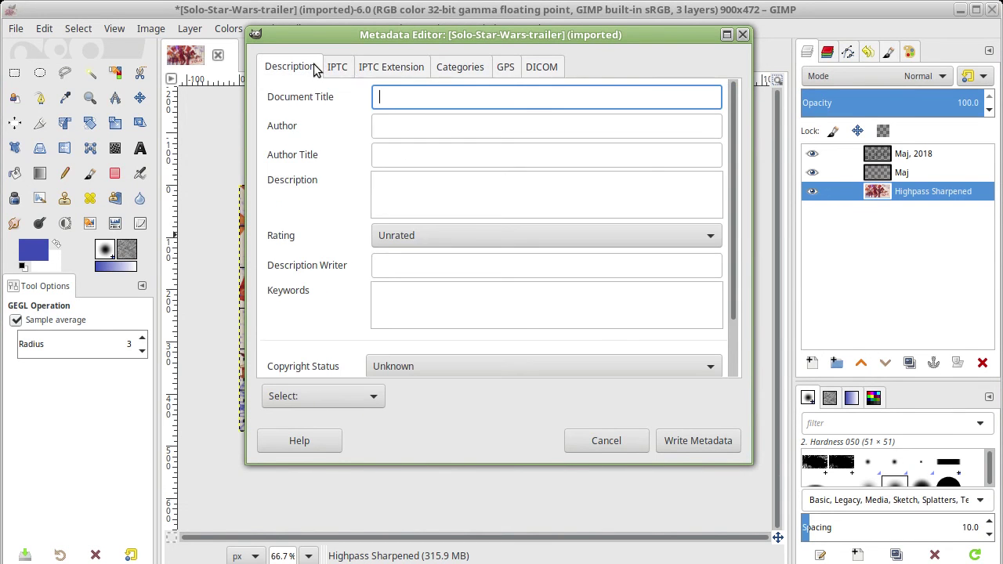
{"action": "left_click", "coordinate": [345, 70]}
{"action": "left_click", "coordinate": [407, 69]}
{"action": "left_click", "coordinate": [467, 68]}
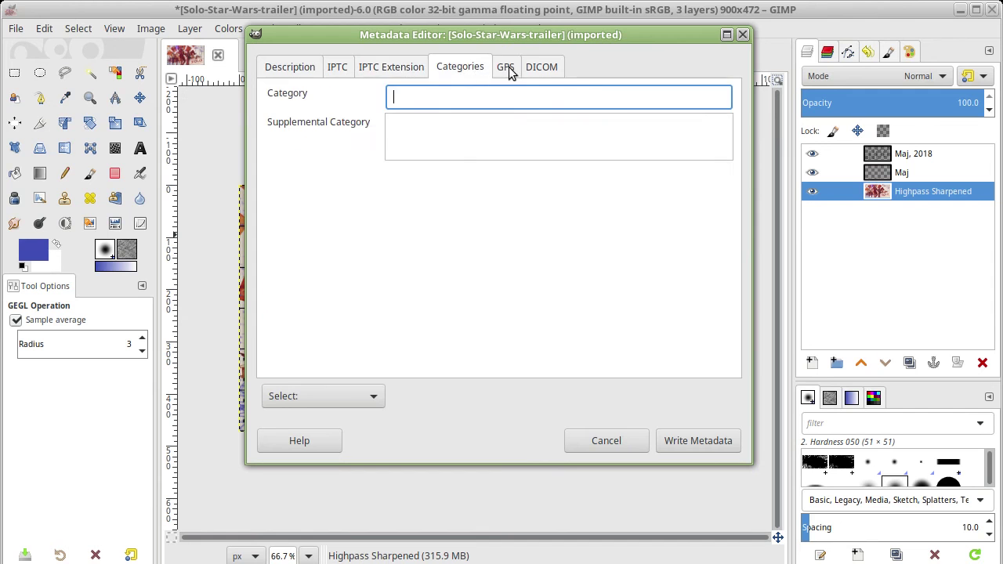
{"action": "left_click", "coordinate": [509, 68]}
{"action": "left_click", "coordinate": [539, 68]}
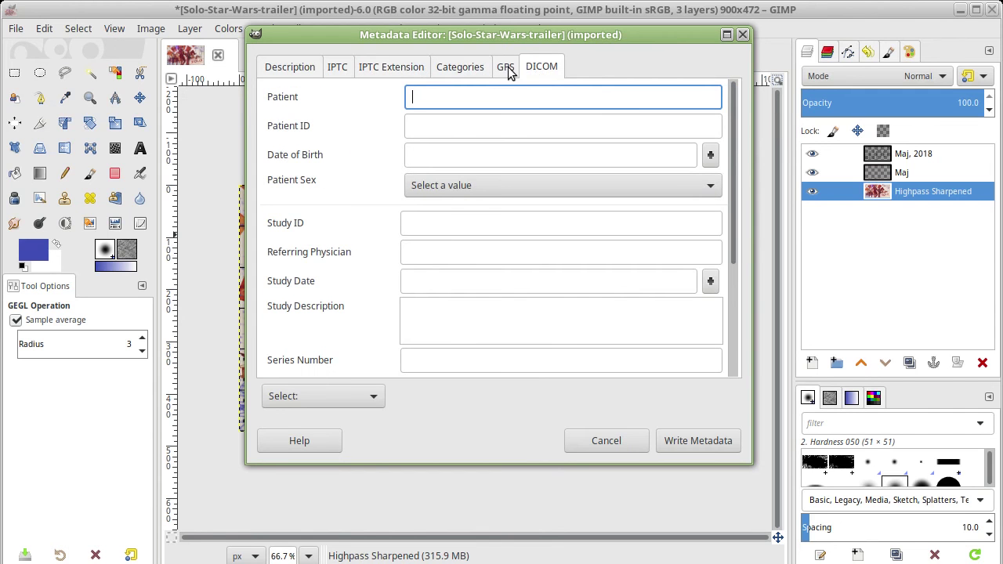
{"action": "left_click", "coordinate": [296, 69]}
Step: Check the metadata import and export choices, then close the editor unchanged
{"action": "left_click", "coordinate": [372, 396]}
{"action": "left_click", "coordinate": [372, 396]}
{"action": "left_click", "coordinate": [371, 396]}
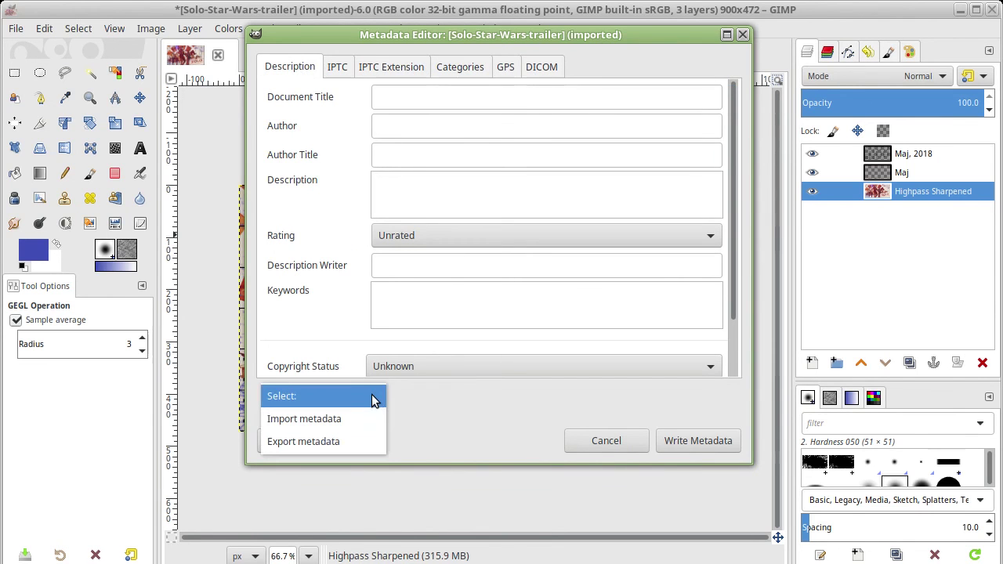
{"action": "left_click", "coordinate": [420, 398]}
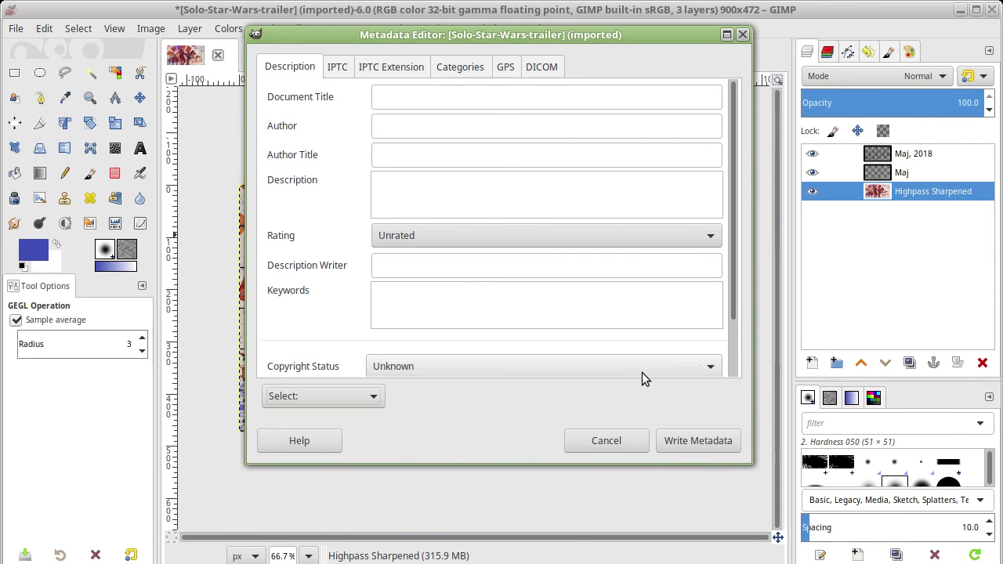
{"action": "left_click", "coordinate": [627, 447]}
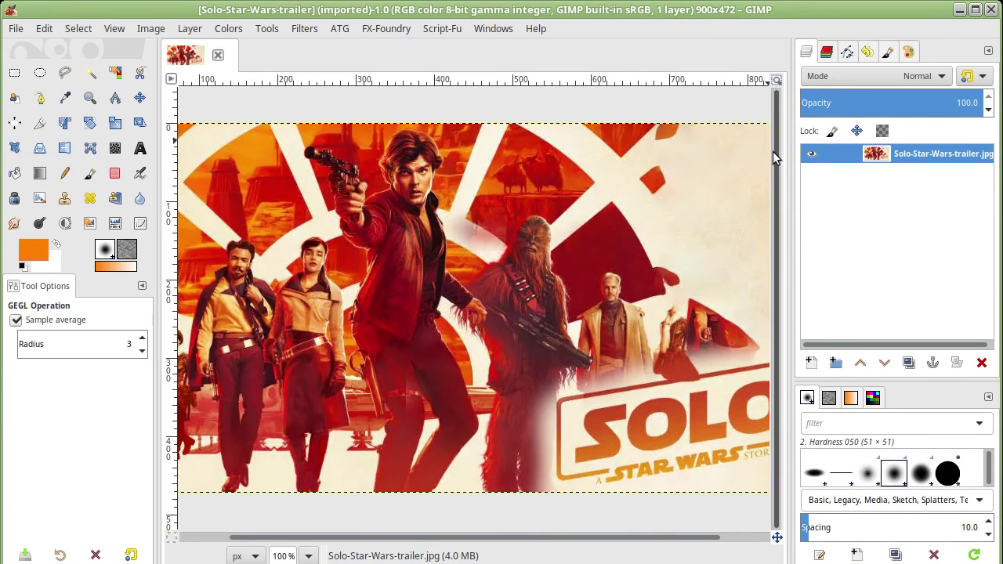
Step: Create a new transparent layer named Layer with a blue colour tag
{"action": "left_click", "coordinate": [813, 364]}
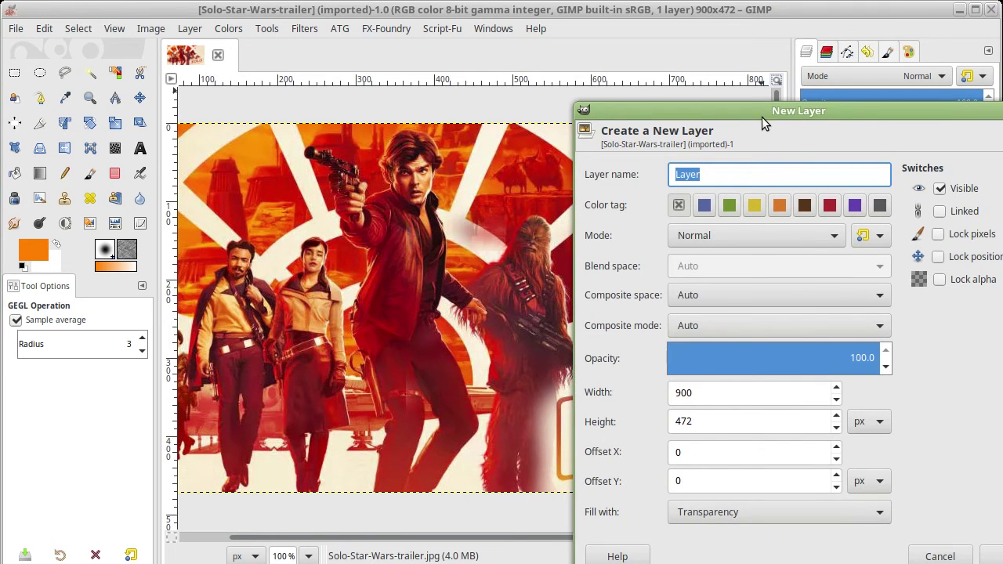
{"action": "left_click_drag", "start_coordinate": [762, 117], "coordinate": [444, 31]}
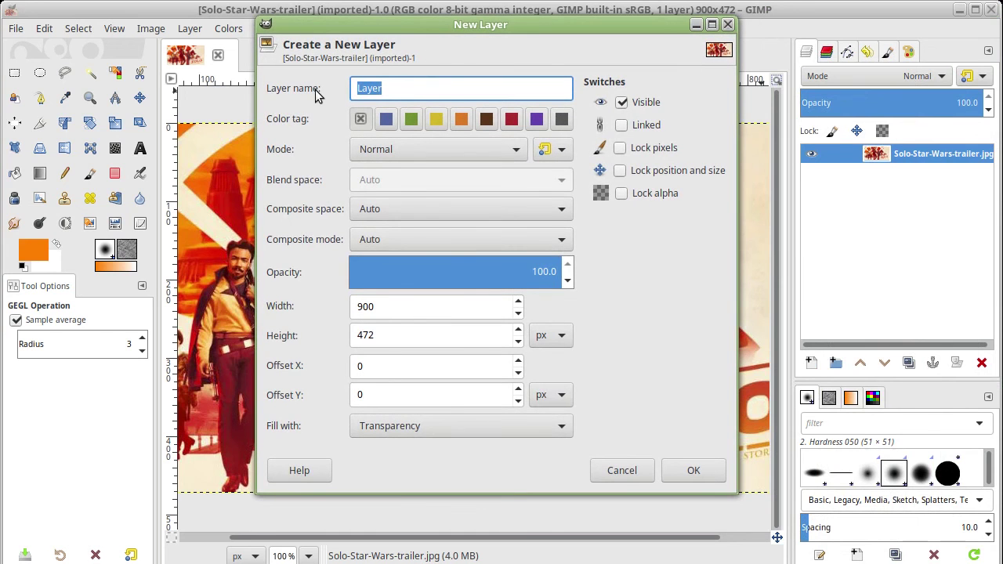
{"action": "left_click", "coordinate": [401, 93]}
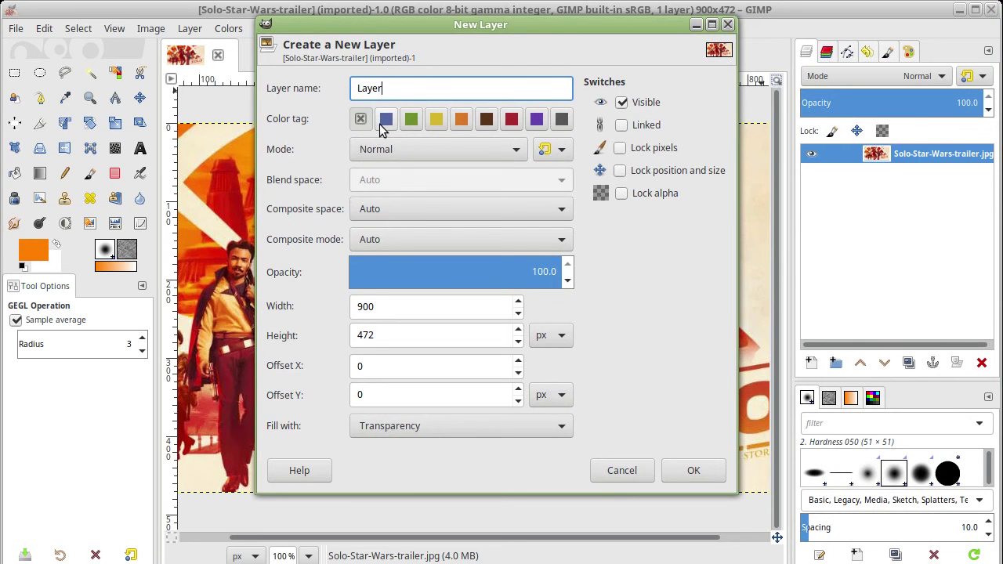
{"action": "left_click", "coordinate": [385, 121]}
{"action": "left_click", "coordinate": [411, 121]}
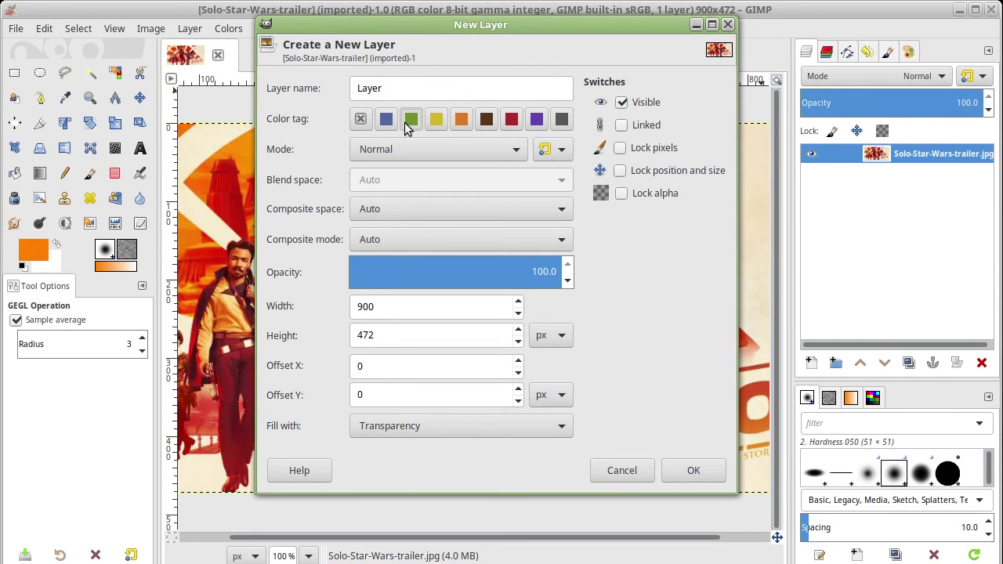
{"action": "left_click", "coordinate": [385, 122]}
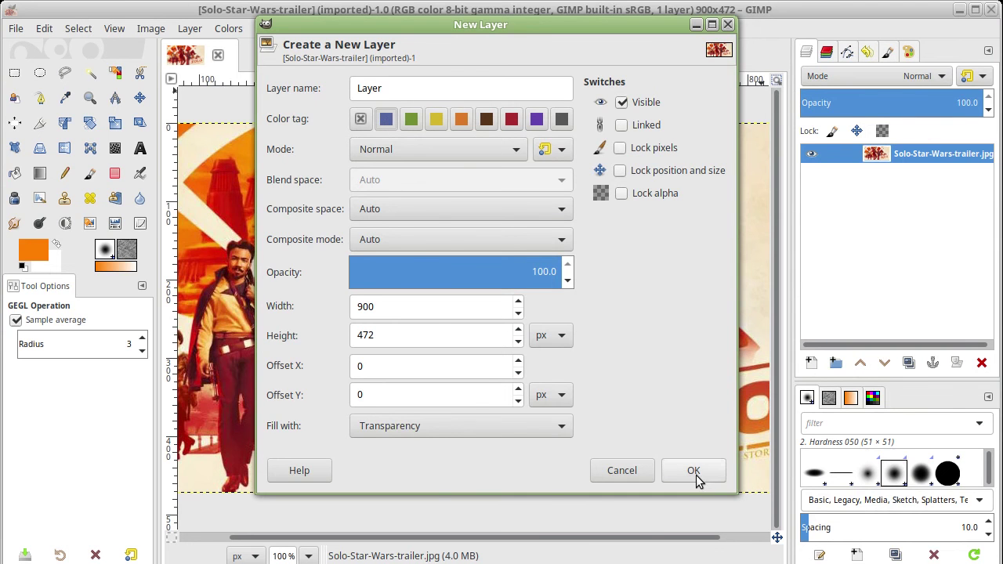
{"action": "left_click", "coordinate": [694, 473]}
Step: Toggle each layer's visibility to compare, then add and delete a layer group
{"action": "left_click", "coordinate": [812, 172]}
{"action": "left_click", "coordinate": [876, 176]}
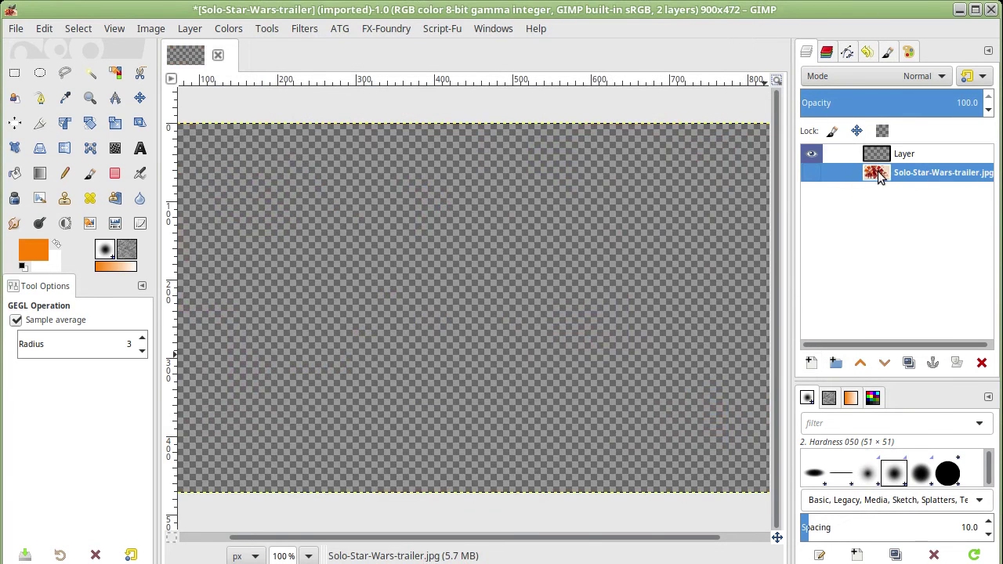
{"action": "left_click", "coordinate": [814, 174]}
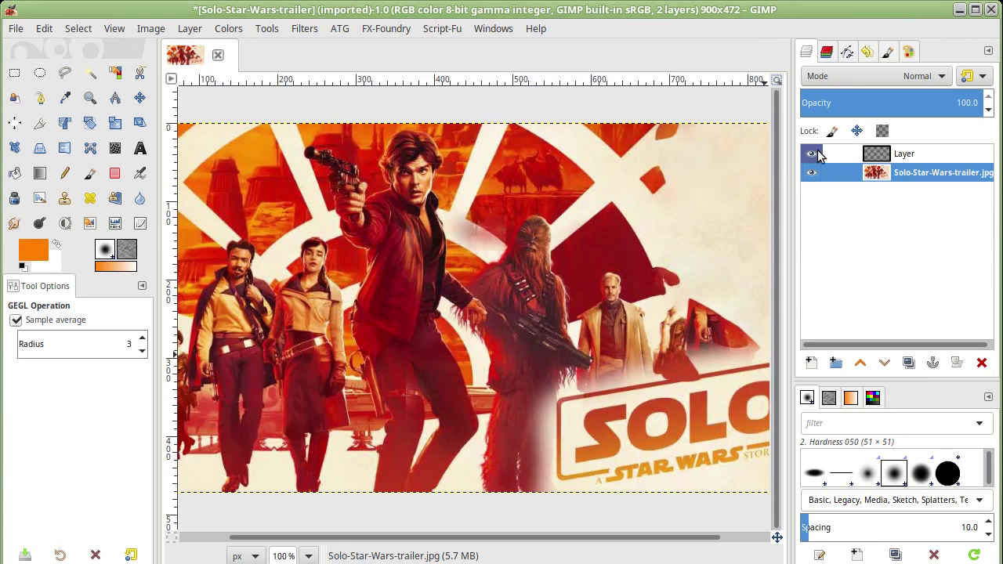
{"action": "left_click", "coordinate": [811, 154]}
{"action": "left_click", "coordinate": [813, 156]}
{"action": "left_click", "coordinate": [884, 154]}
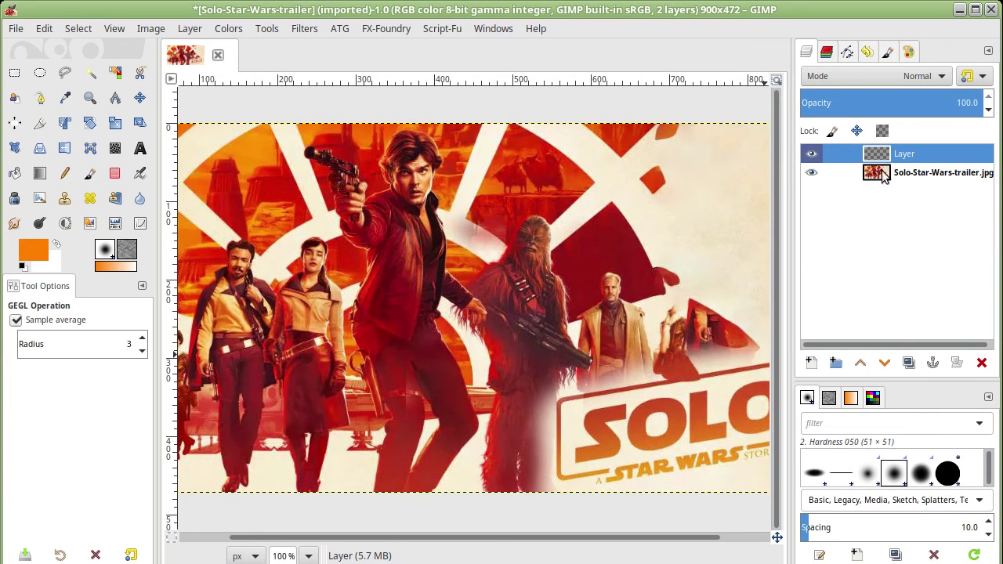
{"action": "left_click", "coordinate": [835, 362]}
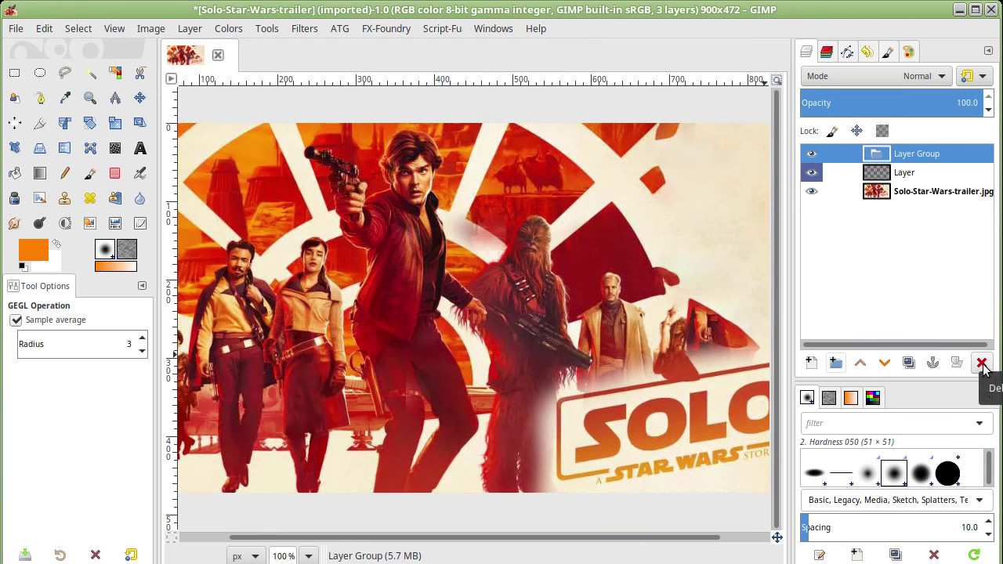
{"action": "left_click", "coordinate": [981, 363]}
{"action": "left_click", "coordinate": [811, 362]}
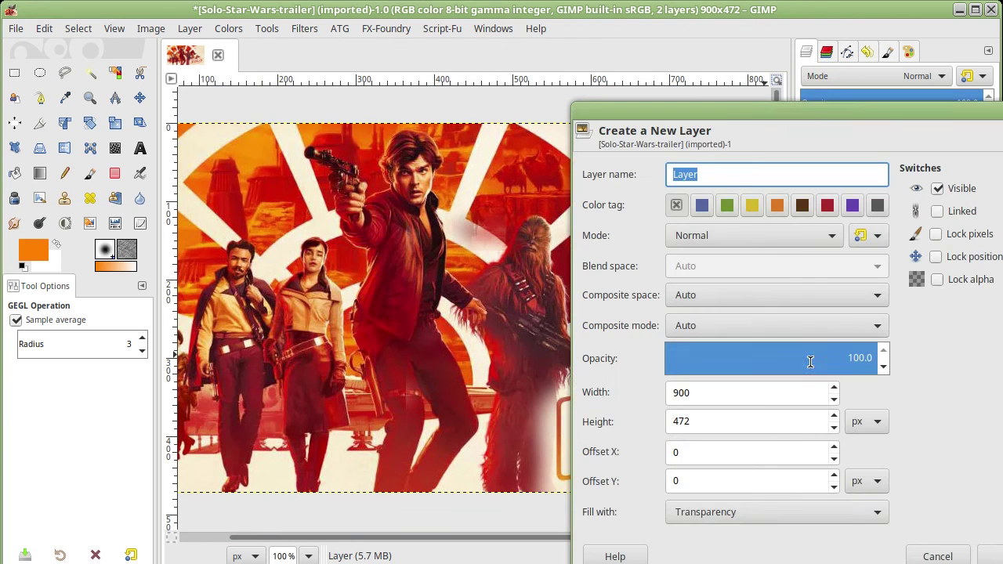
{"action": "left_click_drag", "start_coordinate": [750, 110], "coordinate": [412, 9]}
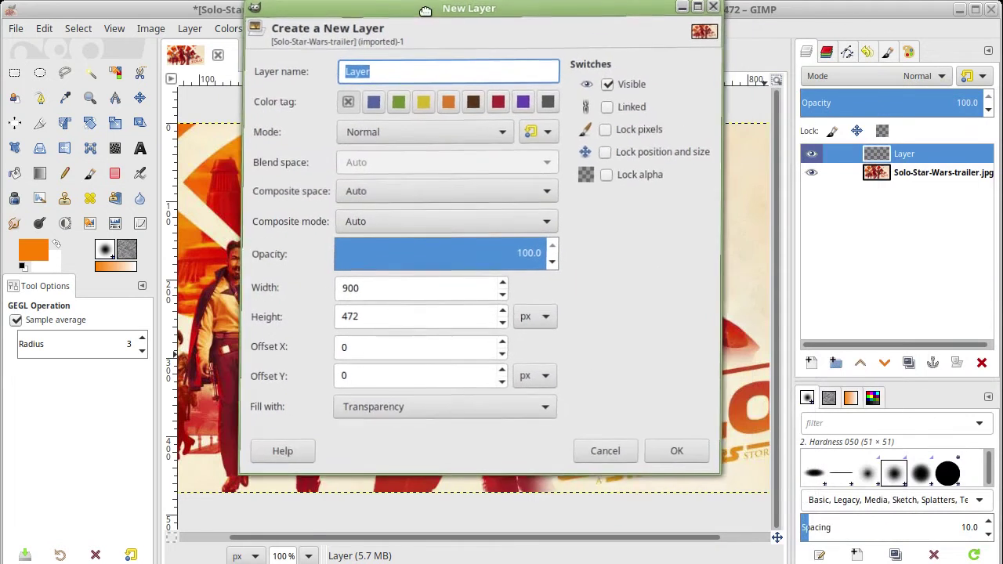
{"action": "left_click", "coordinate": [599, 91]}
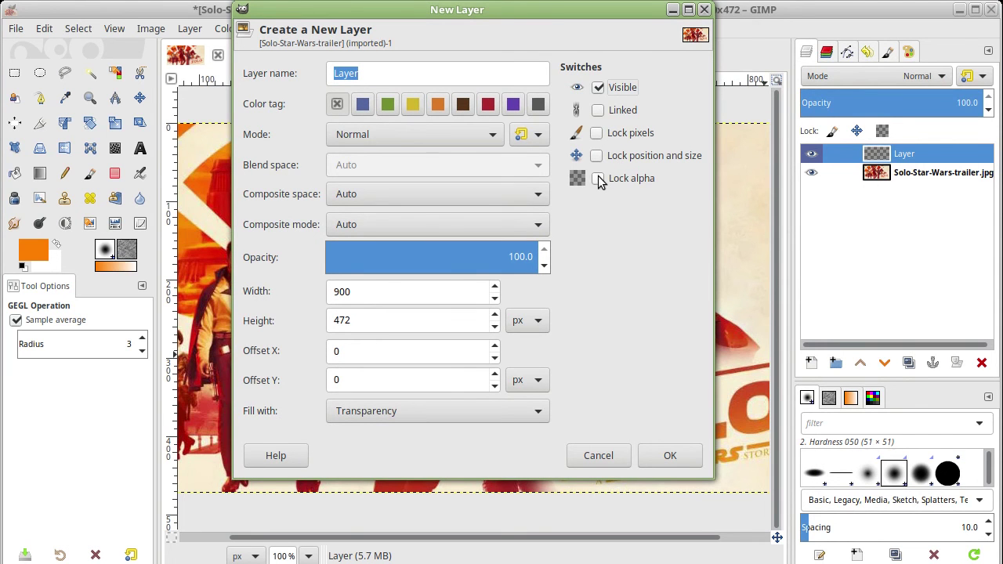
{"action": "left_click", "coordinate": [416, 135]}
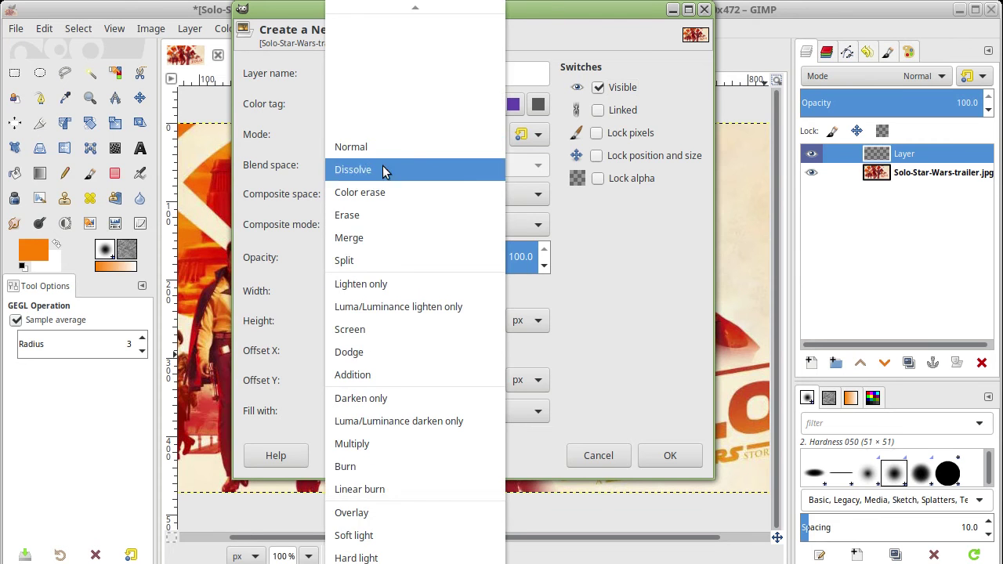
{"action": "left_click", "coordinate": [589, 219]}
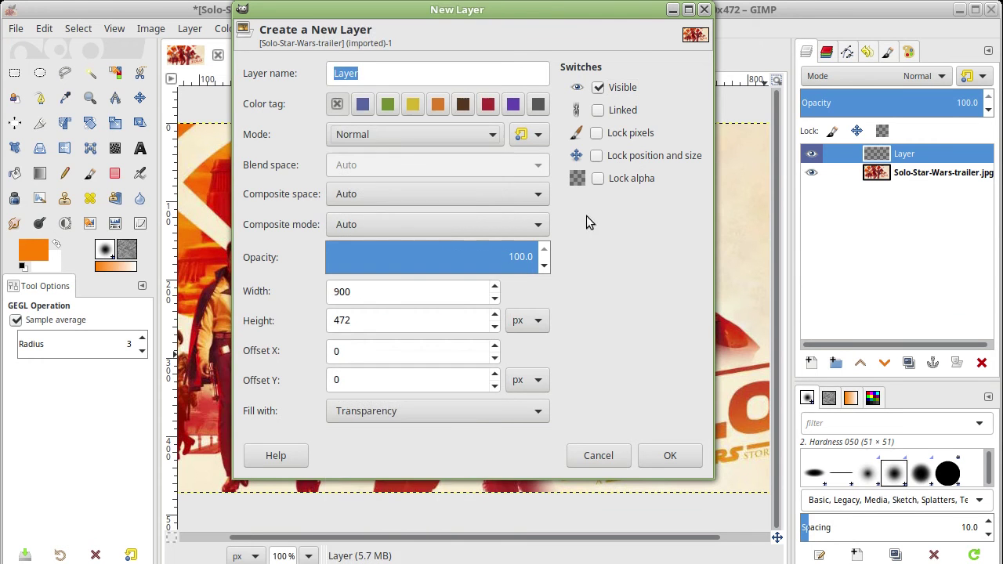
{"action": "left_click", "coordinate": [543, 137]}
{"action": "left_click", "coordinate": [543, 119]}
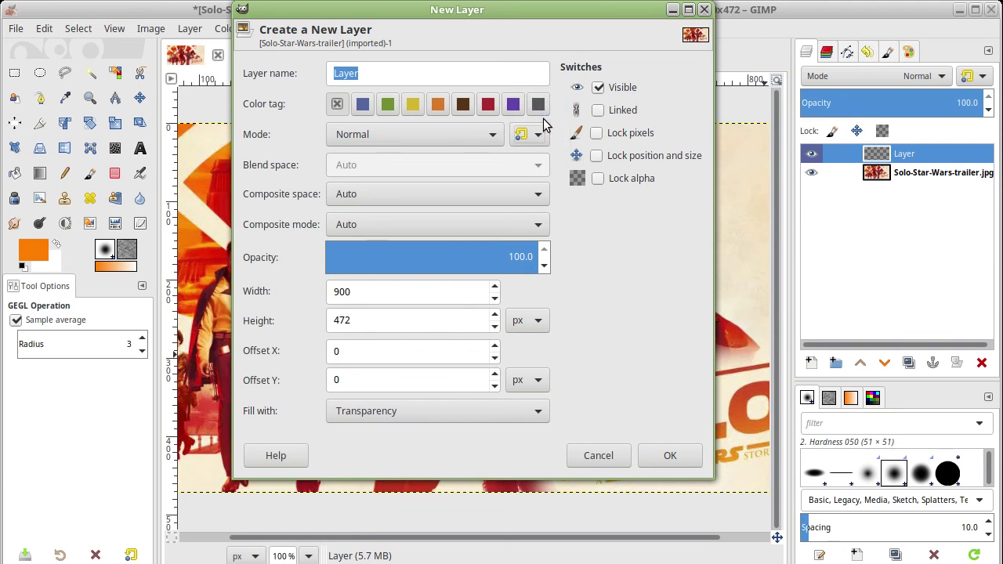
{"action": "left_click", "coordinate": [494, 132]}
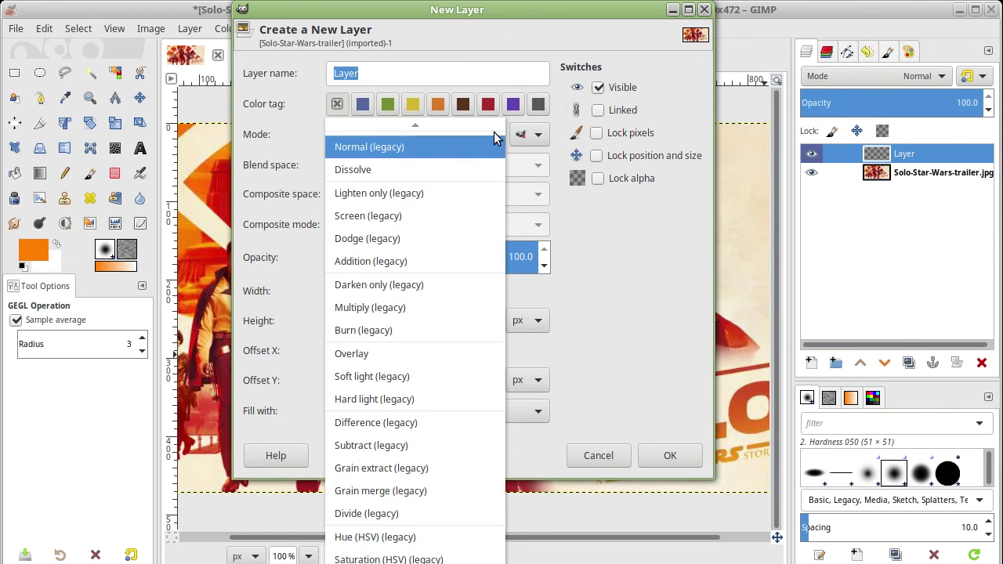
{"action": "left_click", "coordinate": [540, 140]}
{"action": "left_click", "coordinate": [540, 137]}
{"action": "left_click", "coordinate": [546, 133]}
{"action": "left_click", "coordinate": [541, 135]}
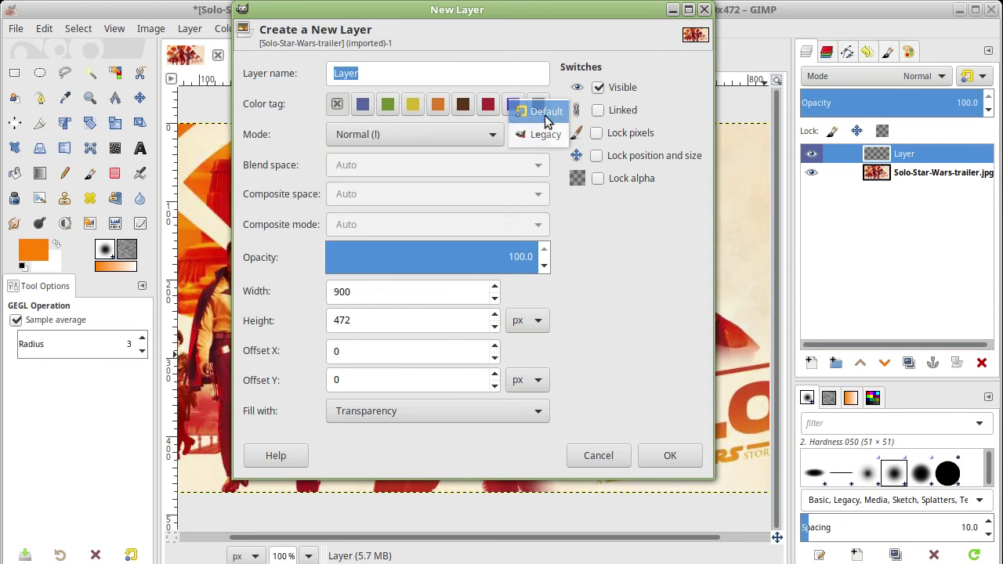
{"action": "left_click", "coordinate": [541, 111]}
{"action": "left_click", "coordinate": [538, 136]}
{"action": "left_click", "coordinate": [541, 156]}
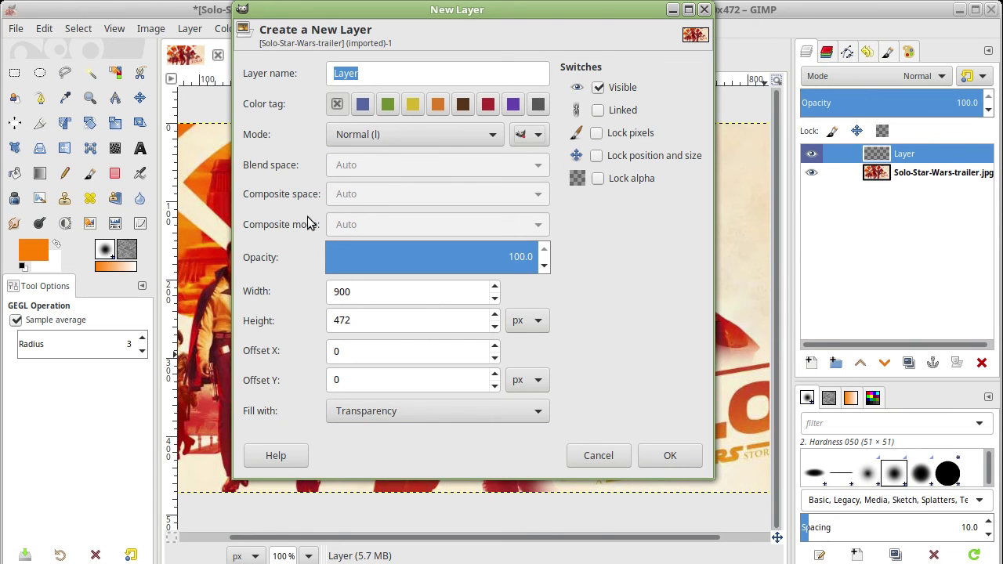
{"action": "left_click", "coordinate": [539, 135]}
{"action": "left_click", "coordinate": [541, 107]}
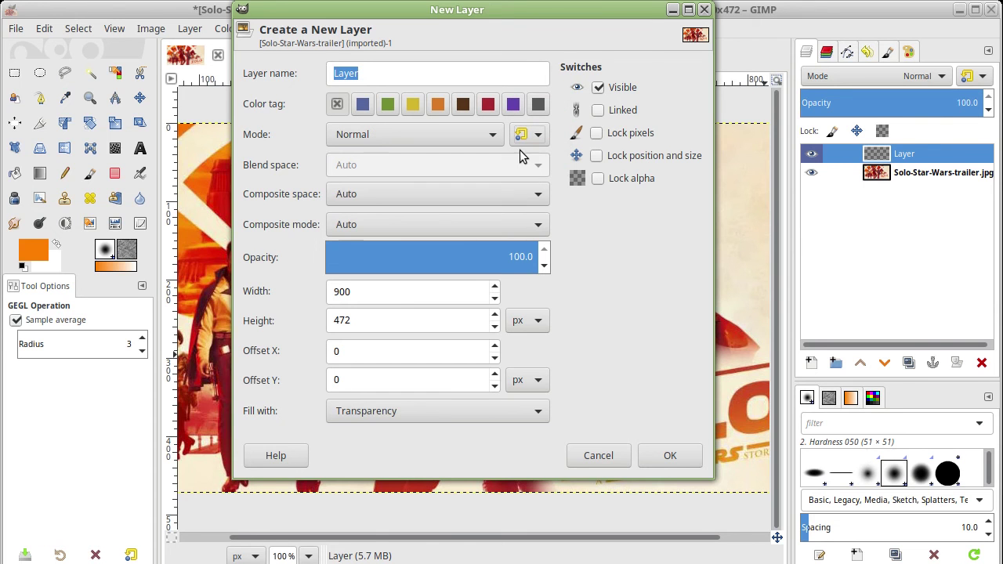
{"action": "left_click", "coordinate": [536, 194]}
{"action": "left_click", "coordinate": [536, 194]}
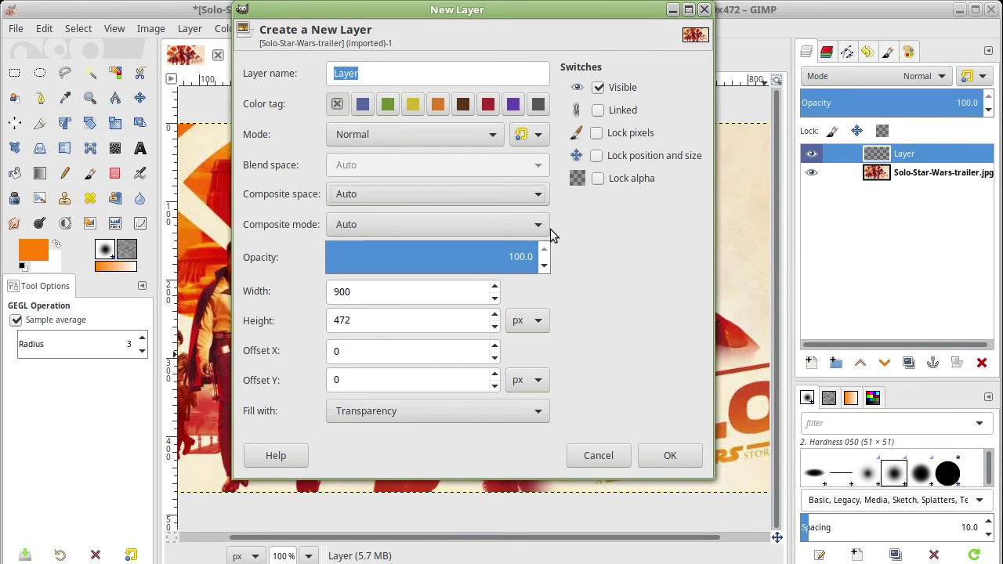
{"action": "left_click", "coordinate": [545, 228]}
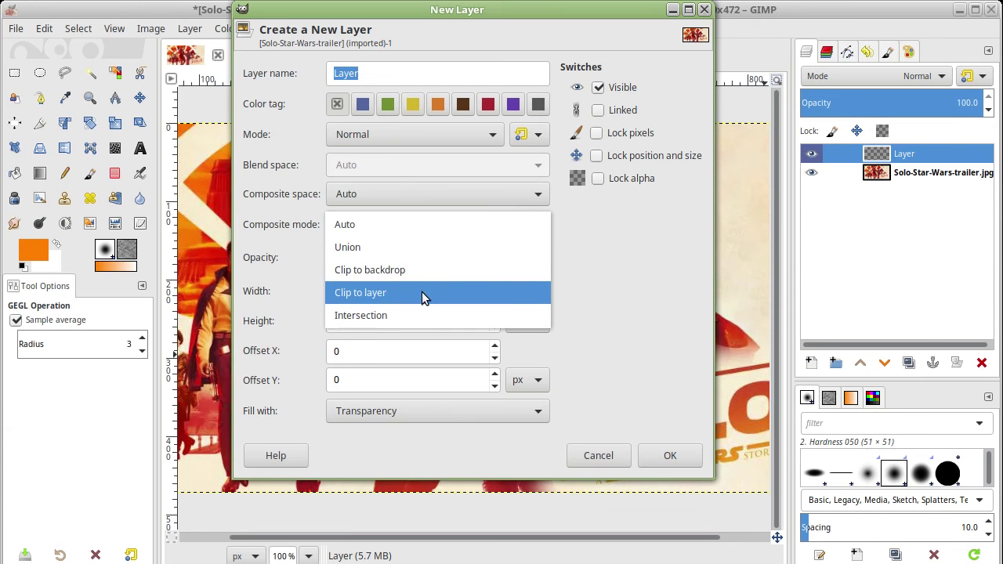
{"action": "left_click", "coordinate": [642, 298]}
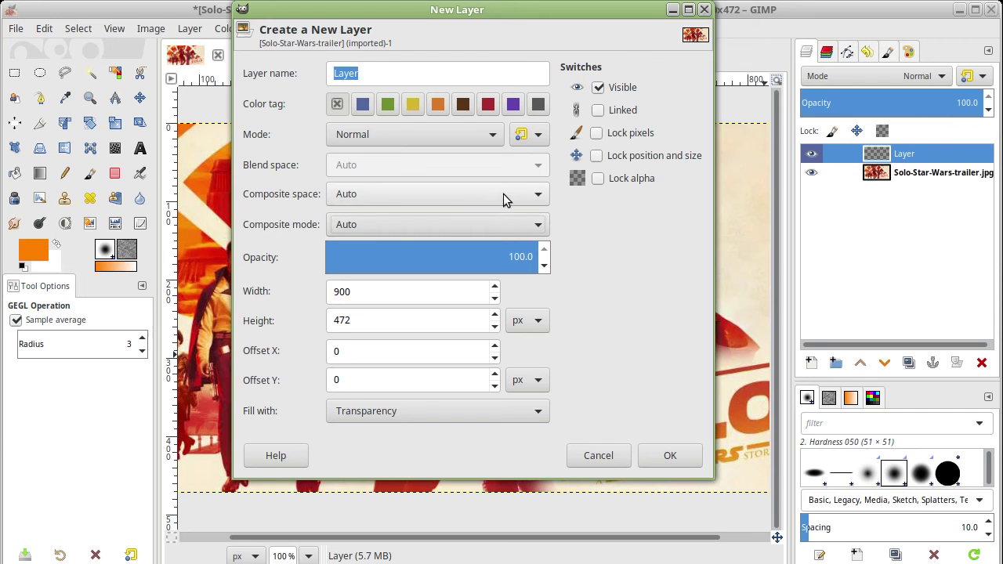
{"action": "left_click", "coordinate": [503, 199]}
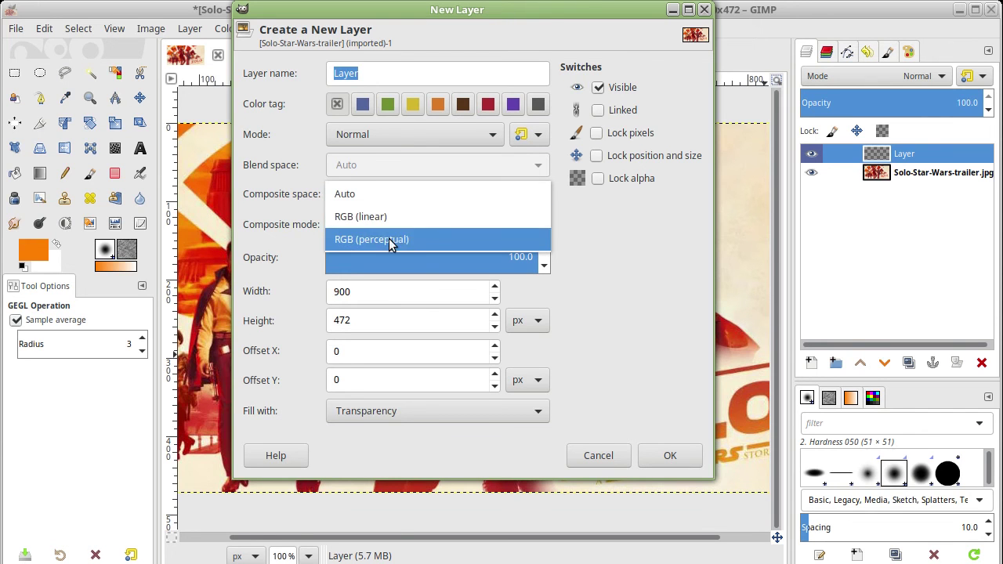
{"action": "left_click", "coordinate": [596, 239]}
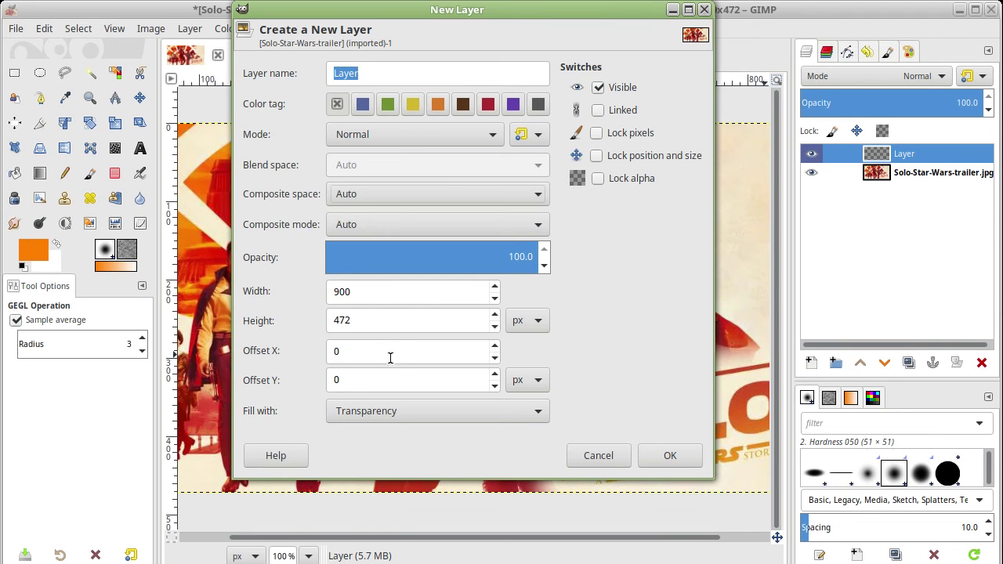
{"action": "left_click", "coordinate": [491, 412]}
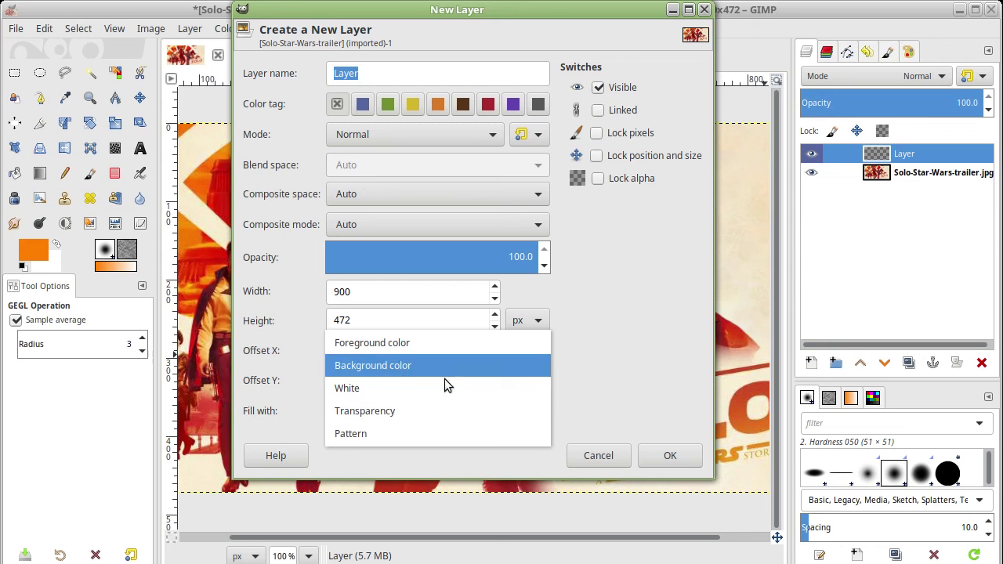
{"action": "left_click", "coordinate": [394, 411]}
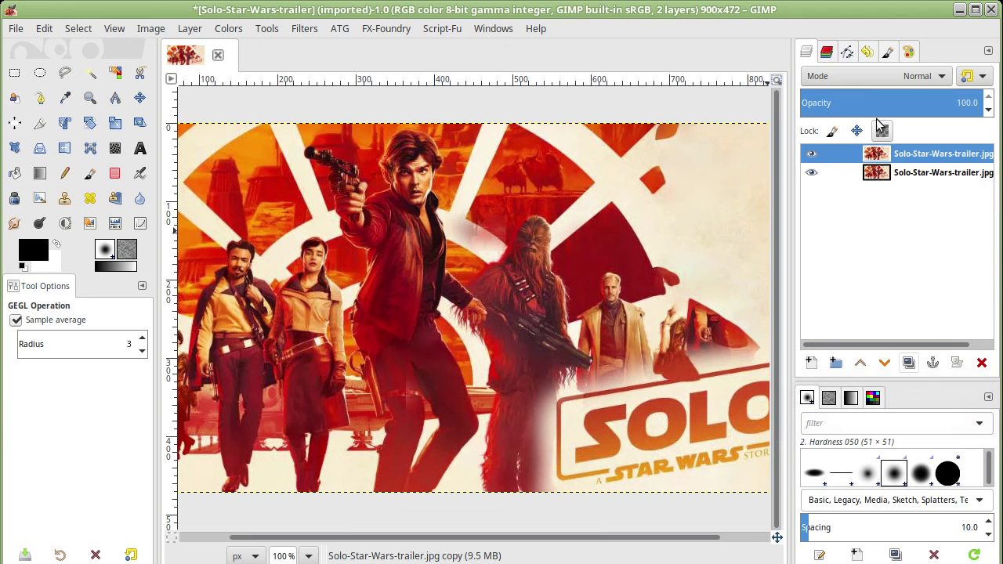
Step: Bring up the Add Layer Mask dialog for the top poster copy layer
{"action": "right_click", "coordinate": [909, 158]}
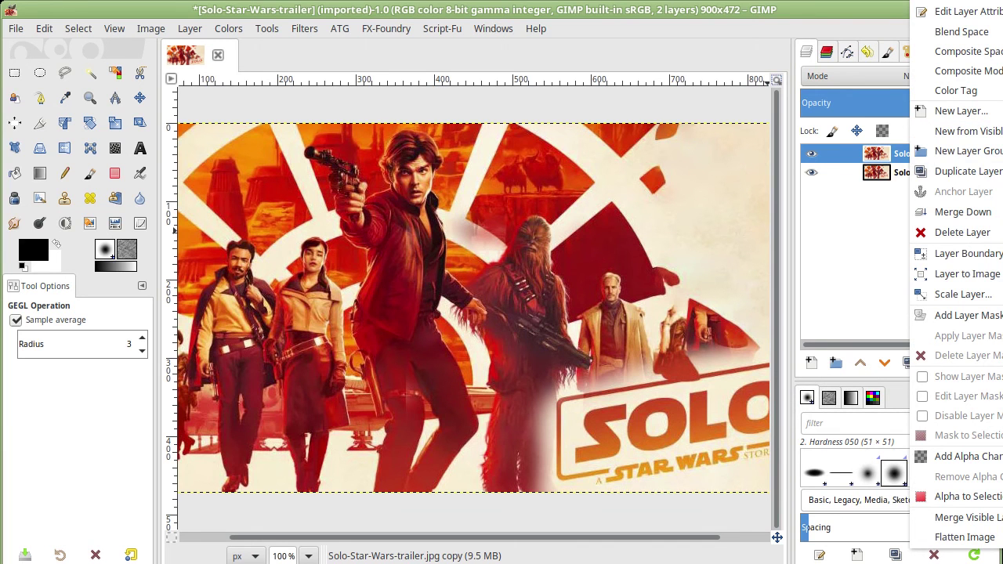
{"action": "left_click", "coordinate": [860, 321]}
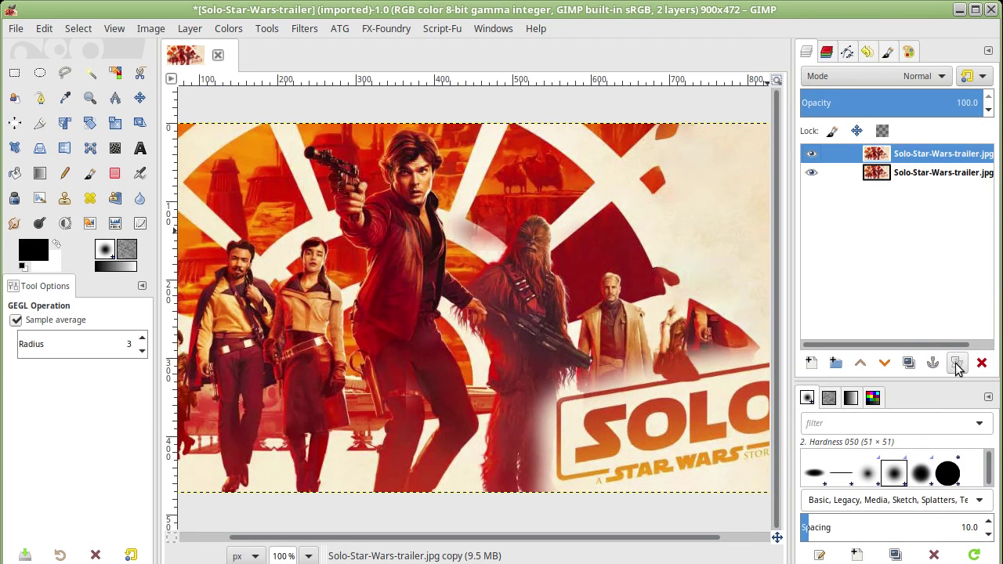
{"action": "left_click", "coordinate": [960, 366]}
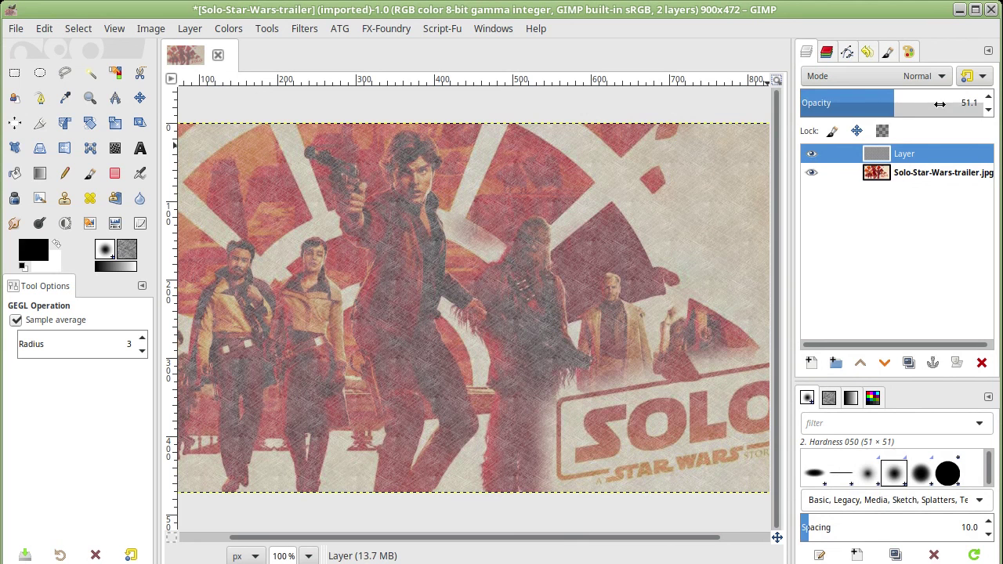
Step: Adjust the texture layer's opacity through about 44 and 50, ending at 100
{"action": "left_click", "coordinate": [939, 104]}
{"action": "left_click_drag", "start_coordinate": [895, 109], "coordinate": [851, 113]}
{"action": "left_click", "coordinate": [882, 100]}
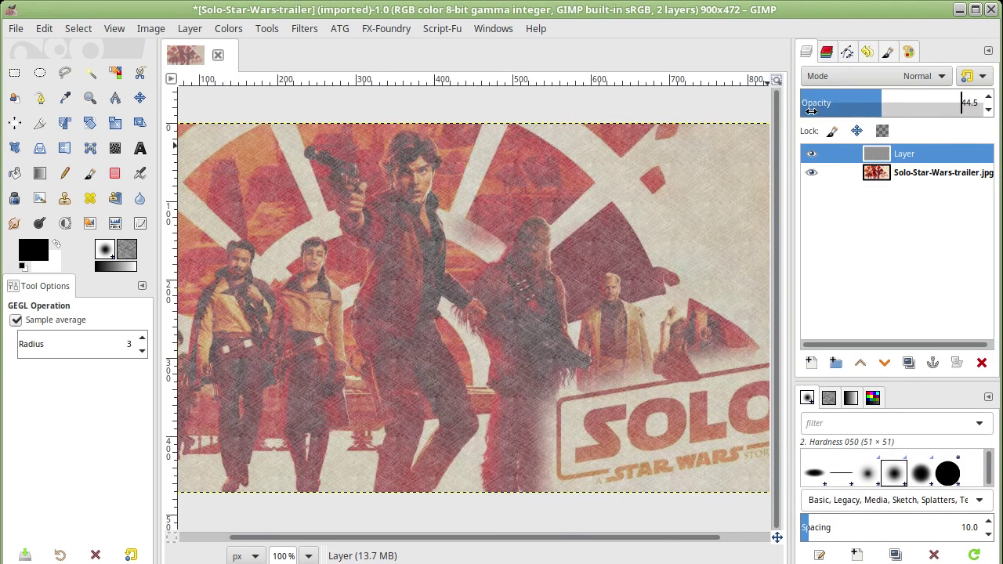
{"action": "left_click_drag", "start_coordinate": [882, 100], "coordinate": [978, 104]}
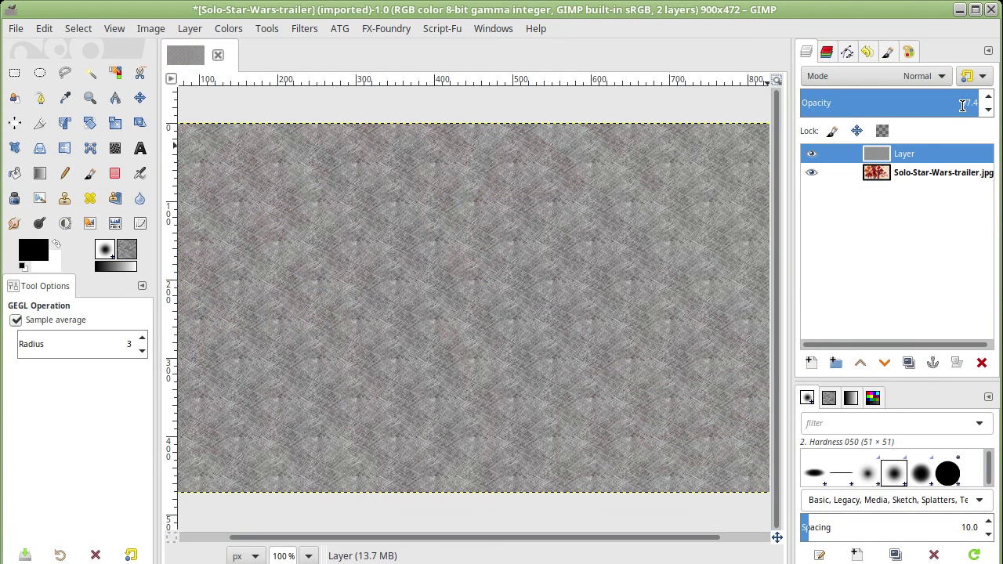
{"action": "left_click_drag", "start_coordinate": [963, 105], "coordinate": [960, 106]}
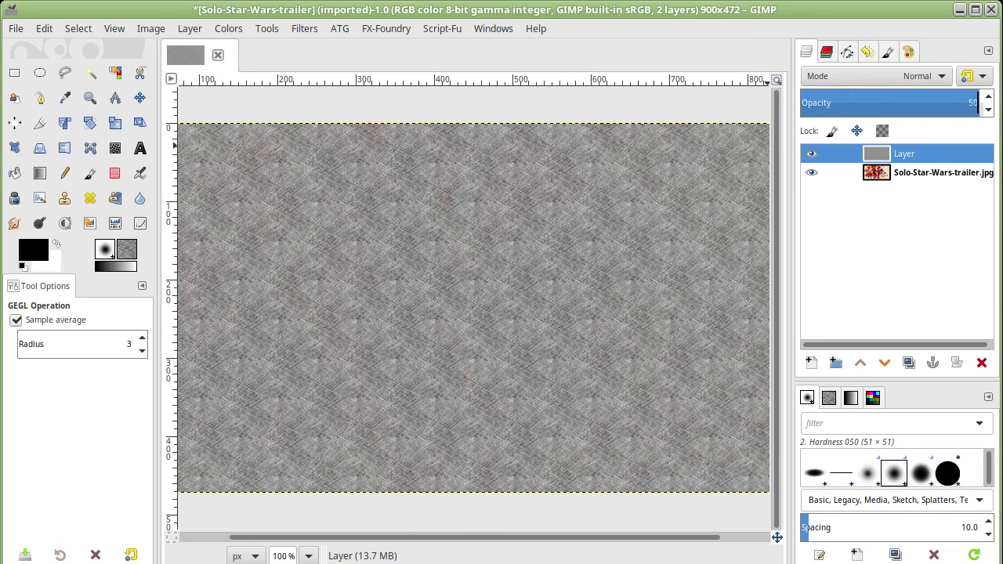
{"action": "key", "text": "Return"}
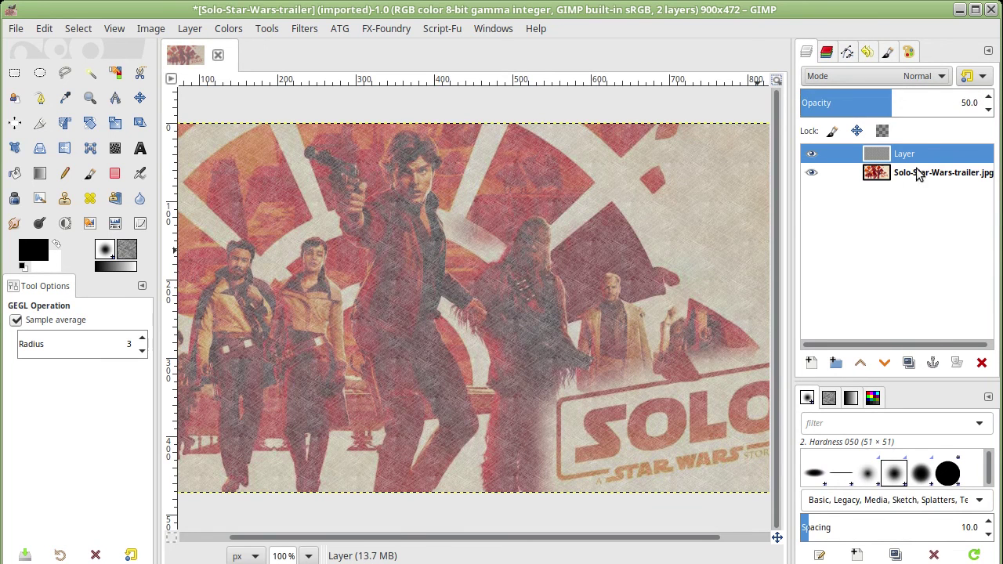
{"action": "left_click_drag", "start_coordinate": [888, 100], "coordinate": [986, 100]}
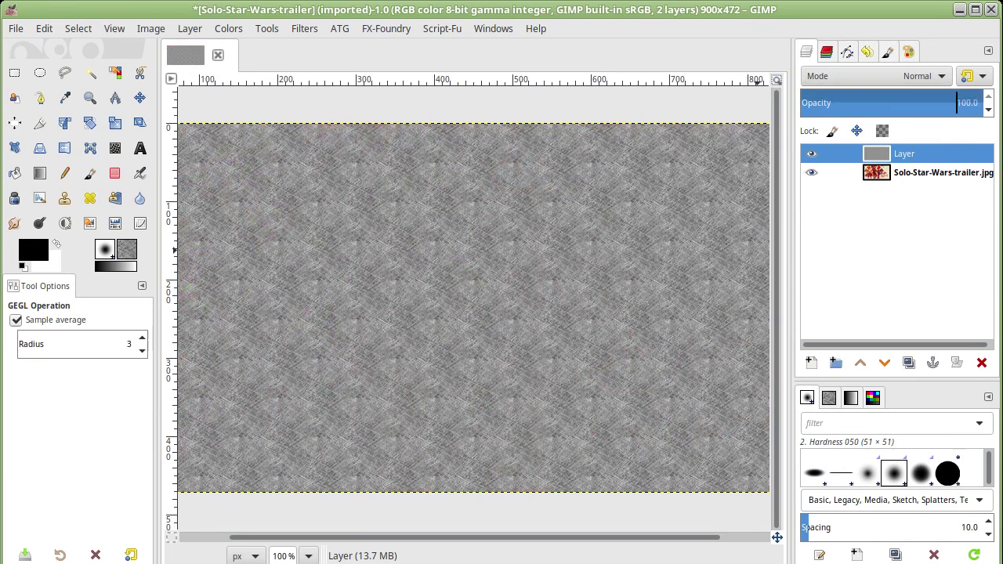
Step: Switch the texture layer's blend mode to Color erase
{"action": "left_click", "coordinate": [943, 76]}
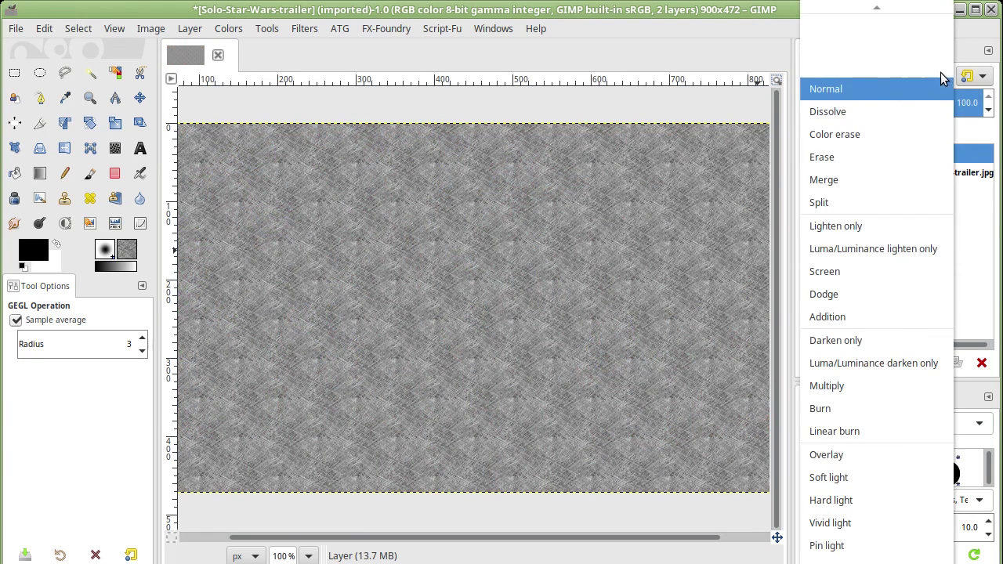
{"action": "left_click", "coordinate": [870, 131]}
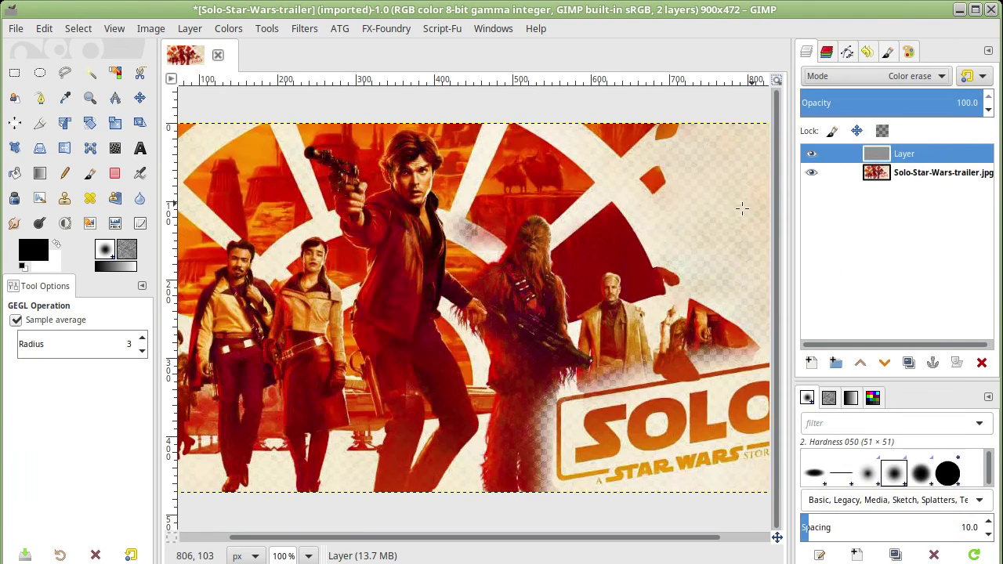
{"action": "scroll", "coordinate": [689, 221], "scroll_direction": "up", "scroll_amount": 2, "text": "ctrl"}
{"action": "scroll", "coordinate": [692, 218], "scroll_direction": "up", "scroll_amount": 3, "text": "ctrl"}
{"action": "scroll", "coordinate": [676, 209], "scroll_direction": "up", "scroll_amount": 4, "text": "ctrl"}
{"action": "scroll", "coordinate": [675, 210], "scroll_direction": "down", "scroll_amount": 2, "text": "ctrl"}
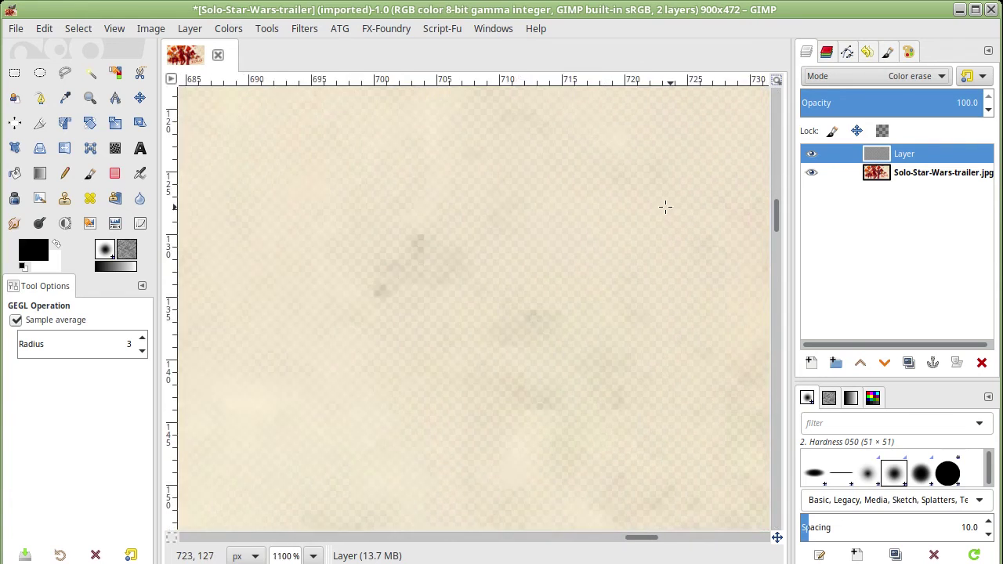
{"action": "scroll", "coordinate": [665, 206], "scroll_direction": "down", "scroll_amount": 5, "text": "ctrl"}
{"action": "scroll", "coordinate": [600, 197], "scroll_direction": "down", "scroll_amount": 1, "text": "ctrl"}
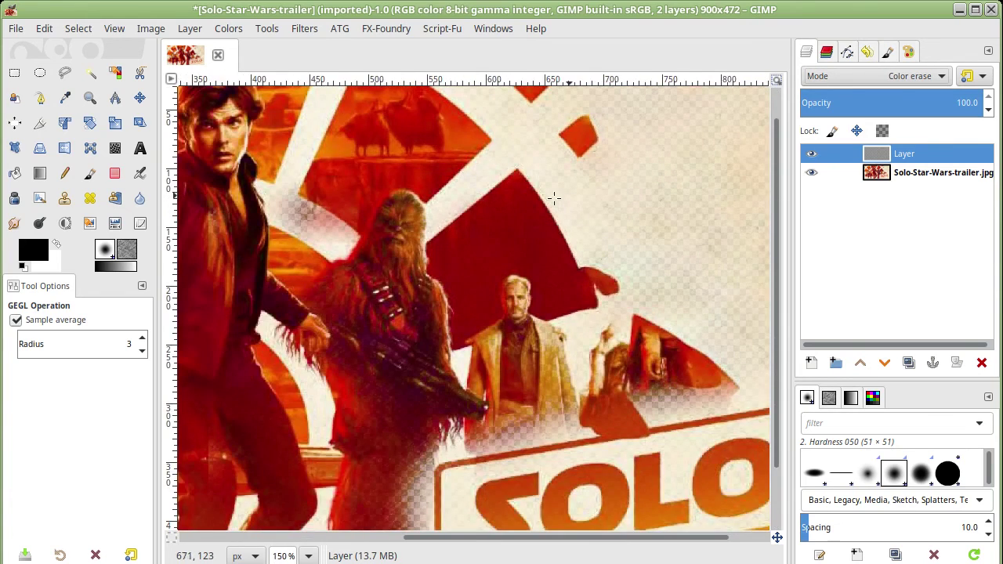
{"action": "scroll", "coordinate": [428, 230], "scroll_direction": "down", "scroll_amount": 3, "text": "ctrl"}
{"action": "scroll", "coordinate": [428, 231], "scroll_direction": "up", "scroll_amount": 1, "text": "ctrl"}
{"action": "scroll", "coordinate": [430, 229], "scroll_direction": "up", "scroll_amount": 1, "text": "ctrl"}
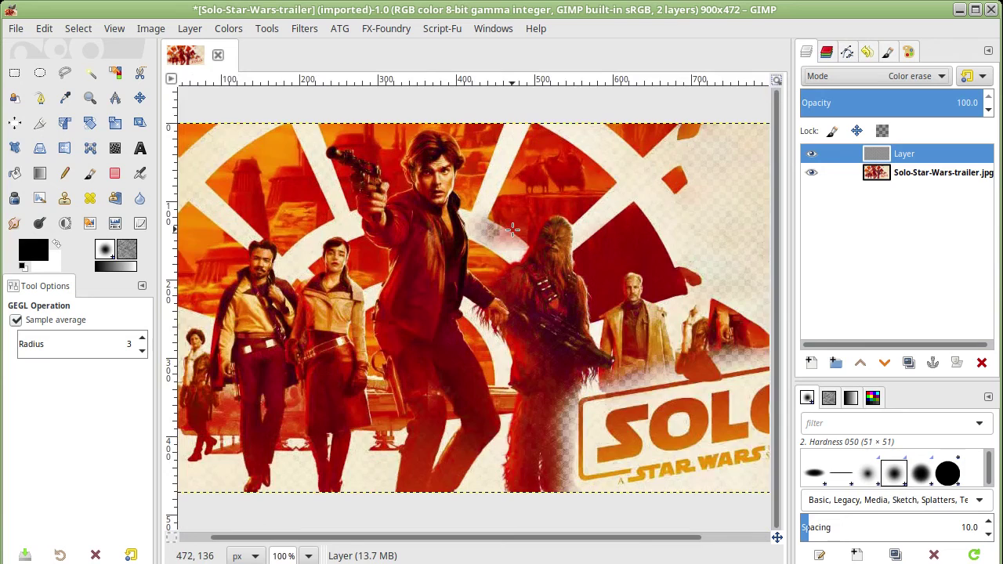
{"action": "scroll", "coordinate": [513, 229], "scroll_direction": "up", "scroll_amount": 3, "text": "ctrl"}
{"action": "scroll", "coordinate": [522, 230], "scroll_direction": "down", "scroll_amount": 2, "text": "ctrl"}
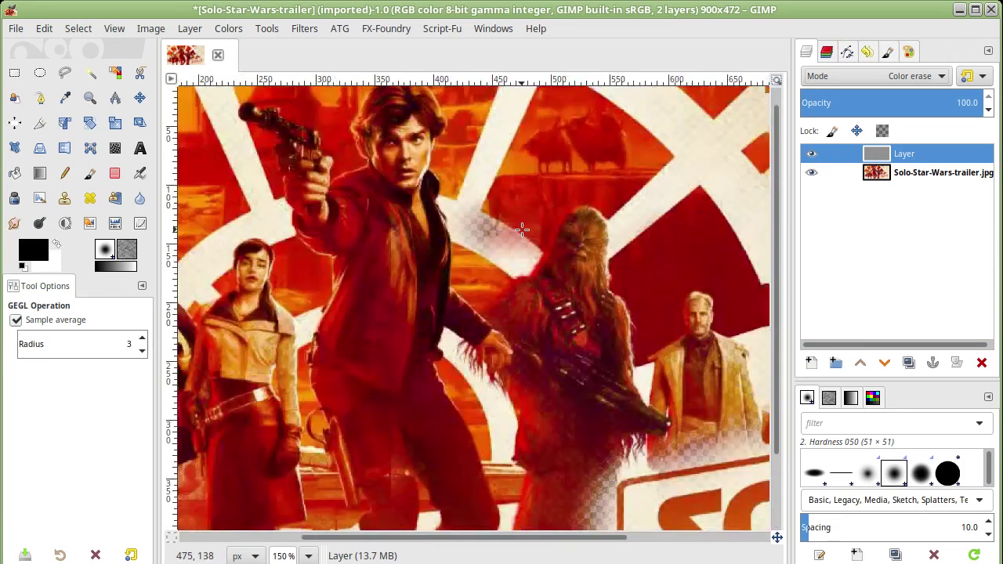
{"action": "scroll", "coordinate": [522, 230], "scroll_direction": "down", "scroll_amount": 2, "text": "ctrl"}
{"action": "scroll", "coordinate": [541, 228], "scroll_direction": "up", "scroll_amount": 2, "text": "ctrl"}
{"action": "scroll", "coordinate": [542, 228], "scroll_direction": "down", "scroll_amount": 1, "text": "ctrl"}
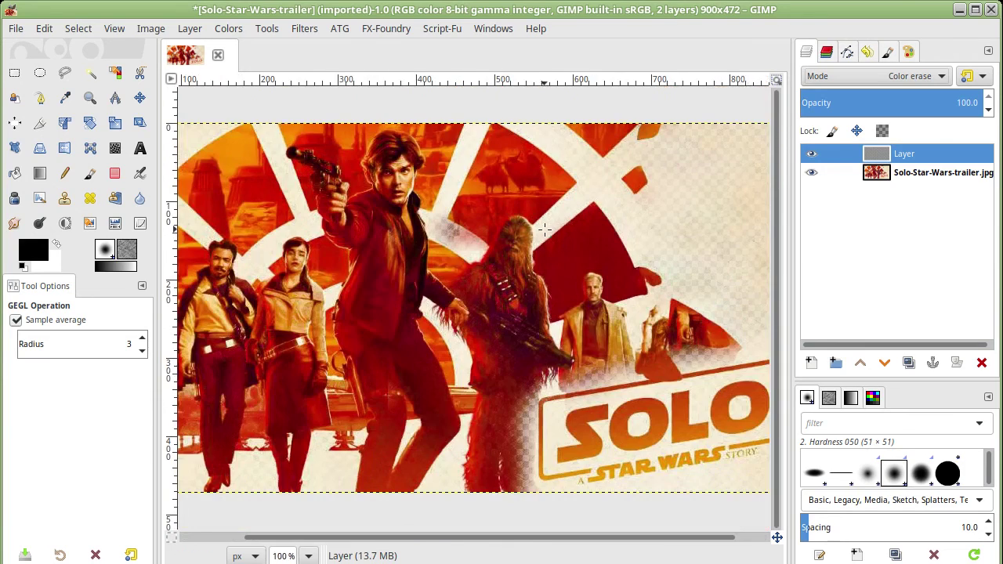
Step: Try Erase and Merge, then settle on Split with opacity back at 100
{"action": "left_click", "coordinate": [936, 76]}
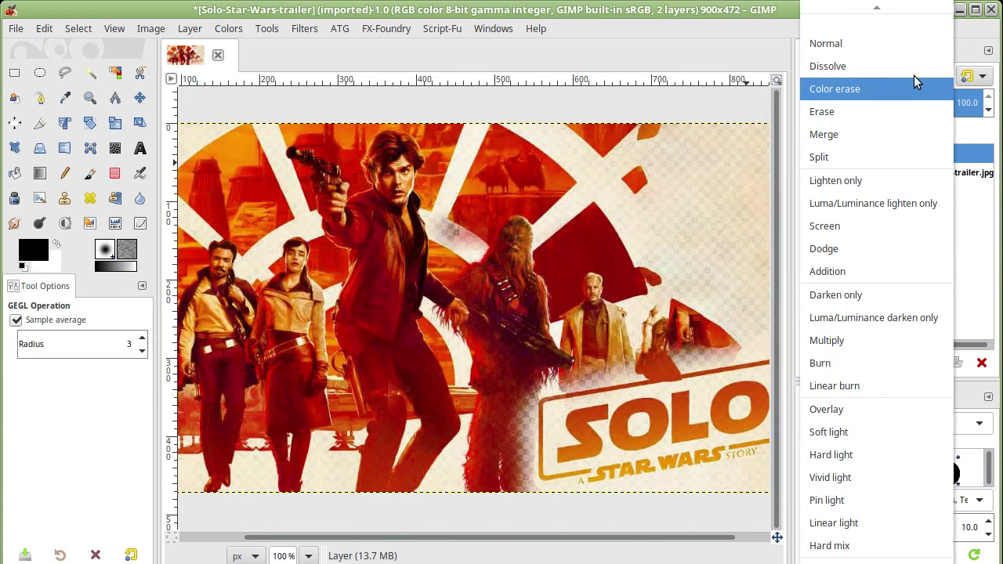
{"action": "left_click", "coordinate": [863, 110]}
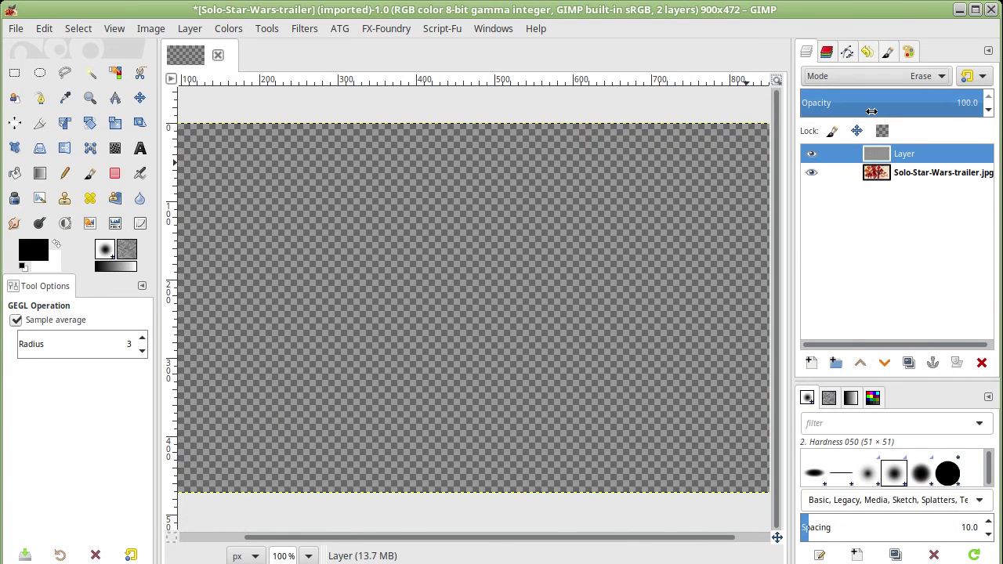
{"action": "left_click", "coordinate": [940, 80]}
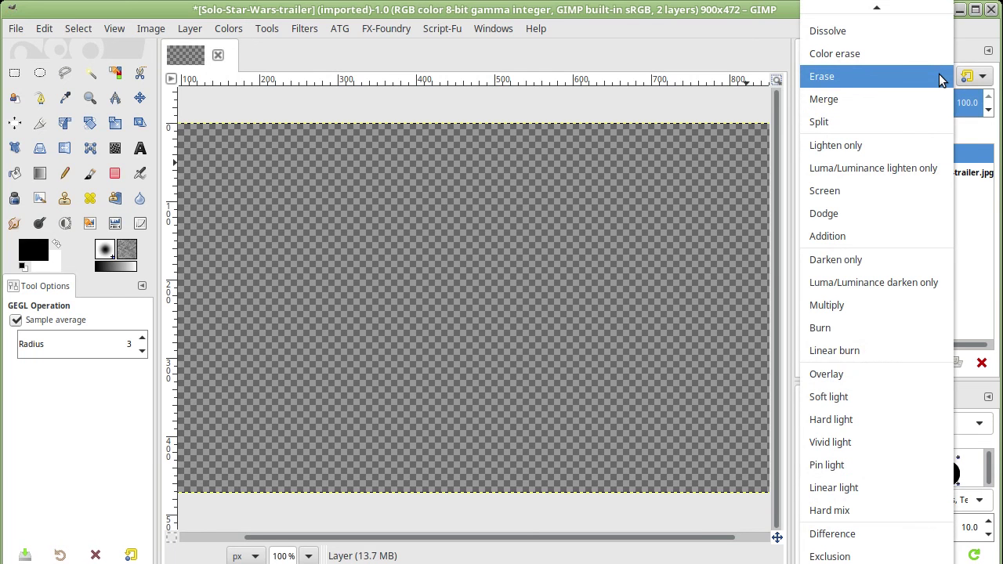
{"action": "left_click", "coordinate": [914, 99]}
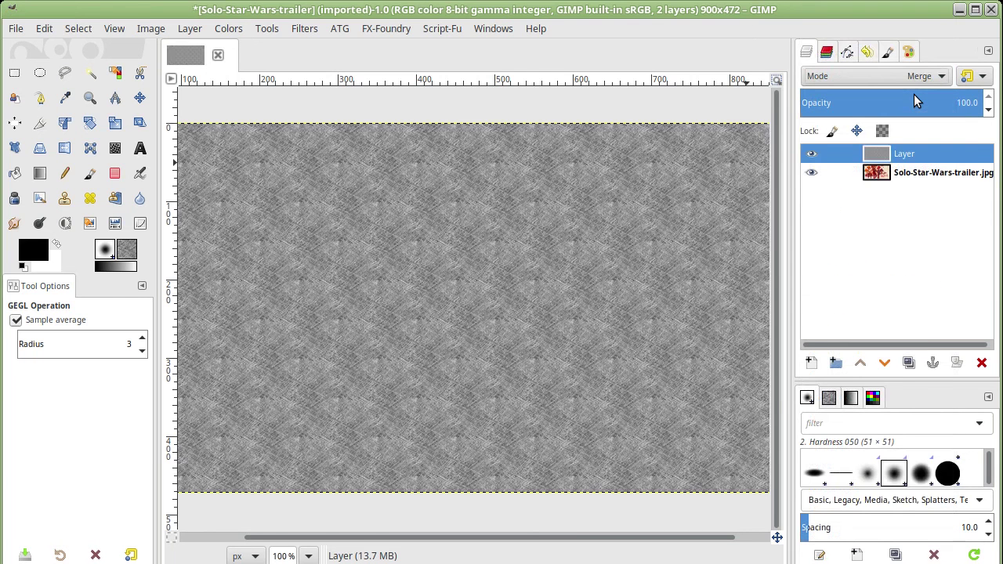
{"action": "left_click", "coordinate": [923, 80]}
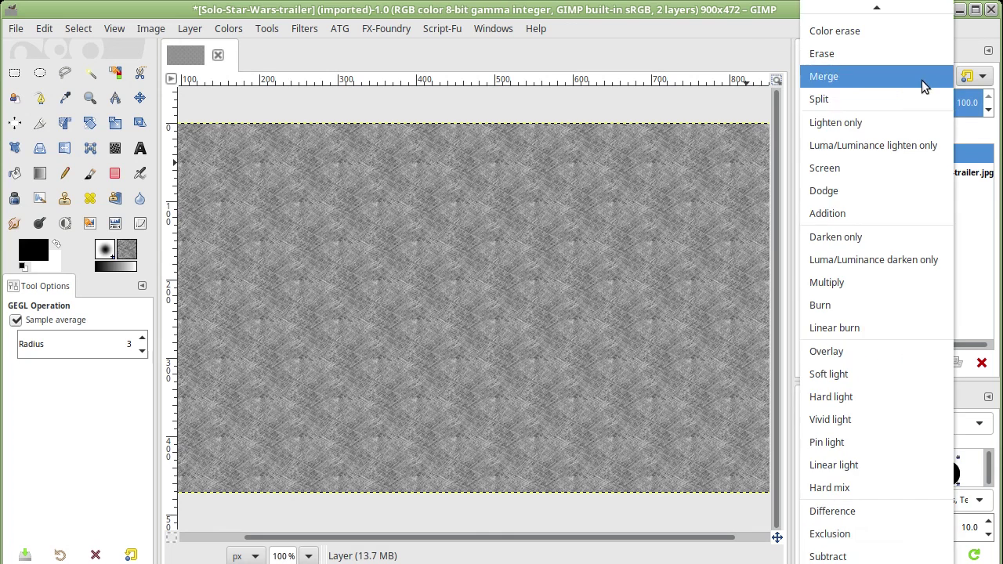
{"action": "left_click", "coordinate": [896, 92]}
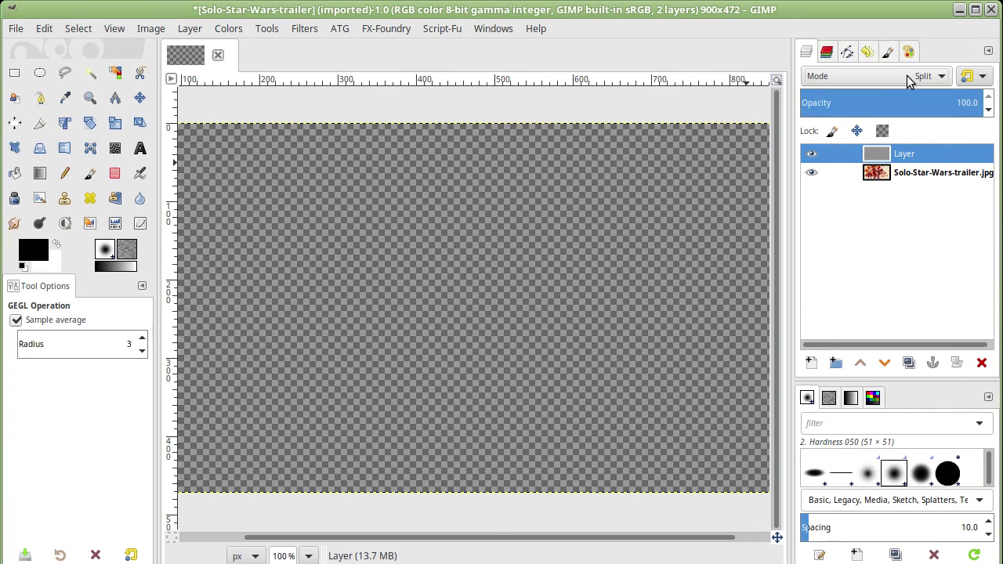
{"action": "left_click_drag", "start_coordinate": [913, 103], "coordinate": [984, 102]}
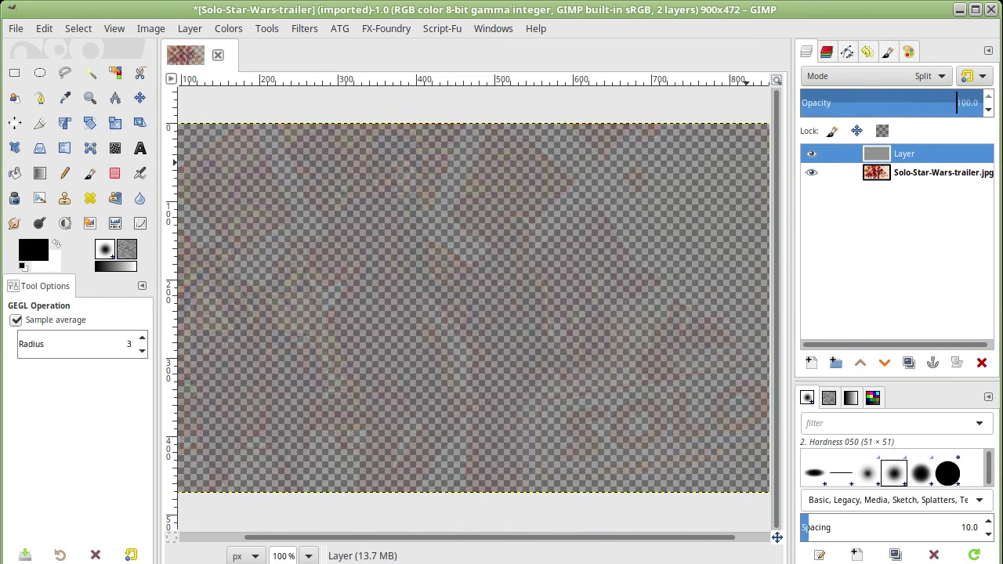
{"action": "left_click", "coordinate": [919, 79]}
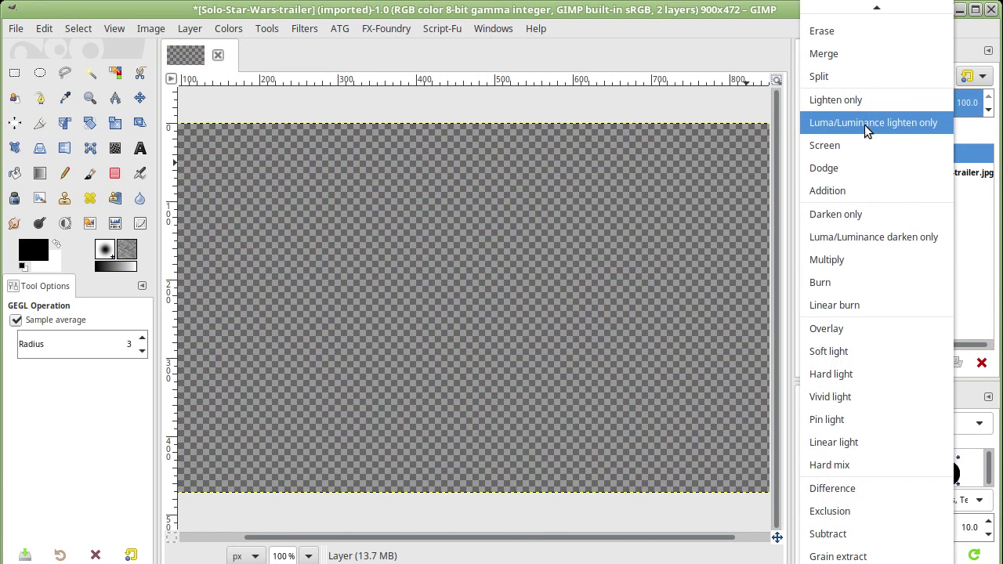
Step: Try Luma lighten only at about 68 opacity, then Luma darken only and Vivid light
{"action": "left_click", "coordinate": [864, 124]}
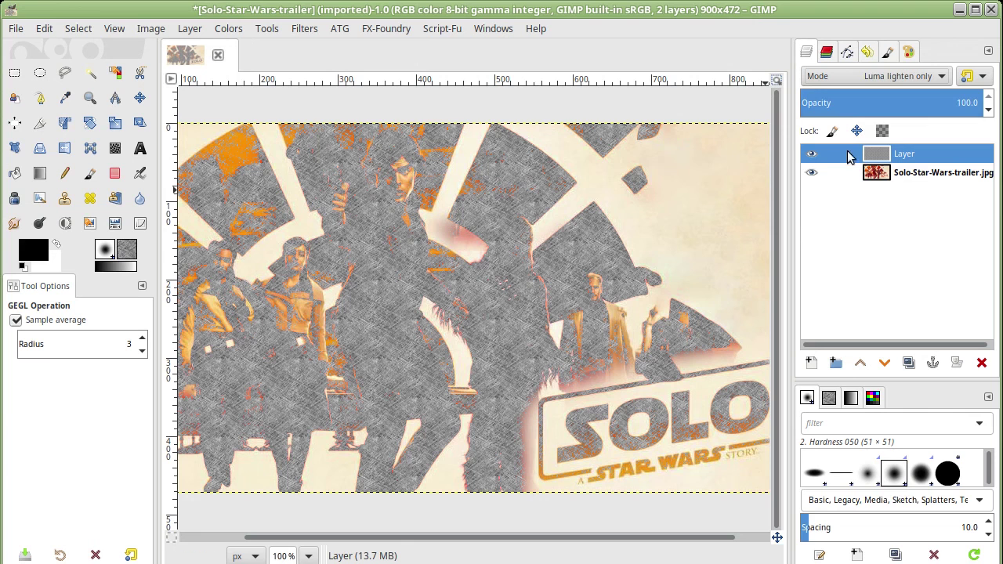
{"action": "left_click_drag", "start_coordinate": [902, 103], "coordinate": [921, 103]}
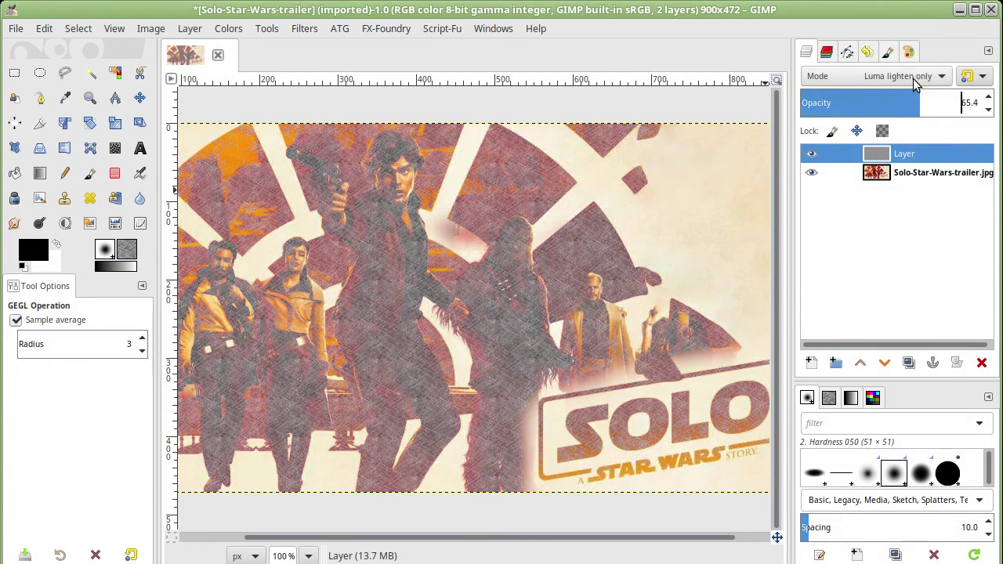
{"action": "left_click", "coordinate": [916, 82]}
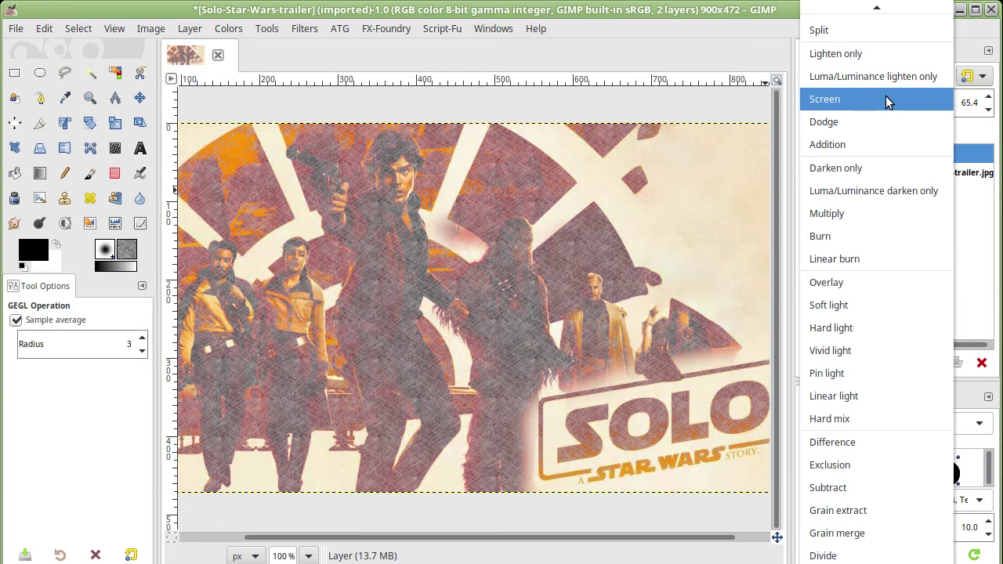
{"action": "left_click", "coordinate": [861, 191]}
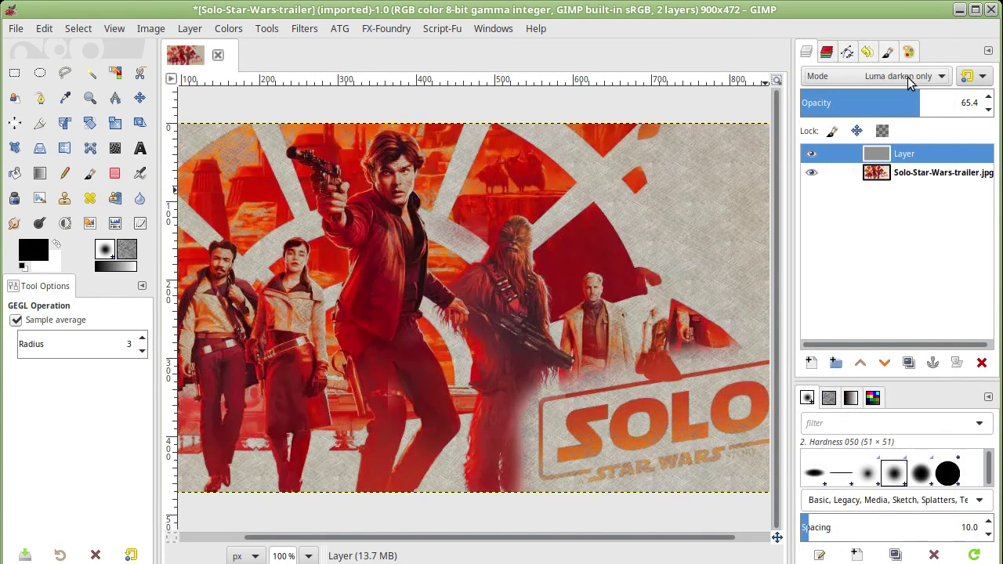
{"action": "left_click", "coordinate": [905, 80]}
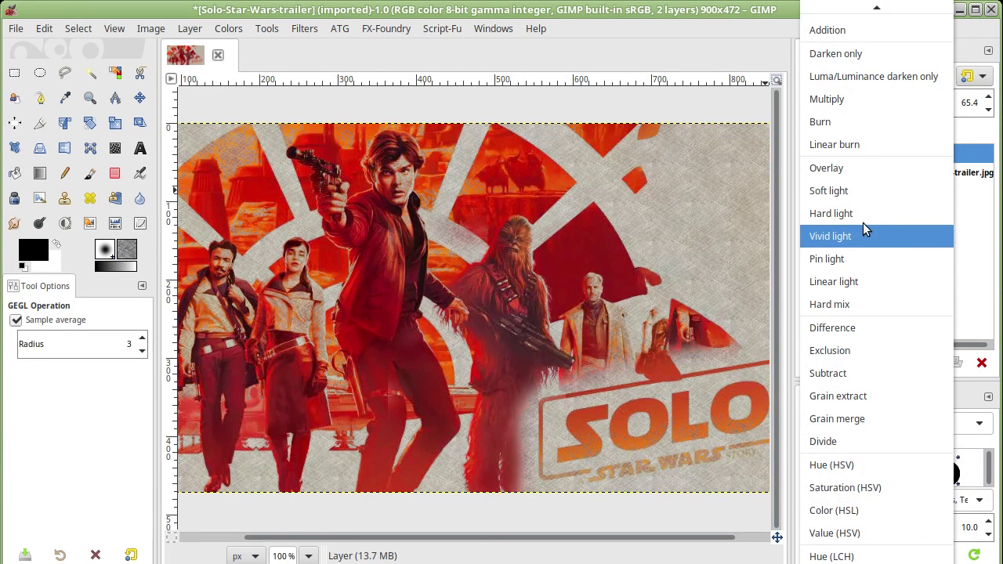
{"action": "left_click", "coordinate": [863, 235]}
Step: Try Hue (HSV), then Chroma (LCH) with opacity around 72
{"action": "left_click", "coordinate": [909, 76]}
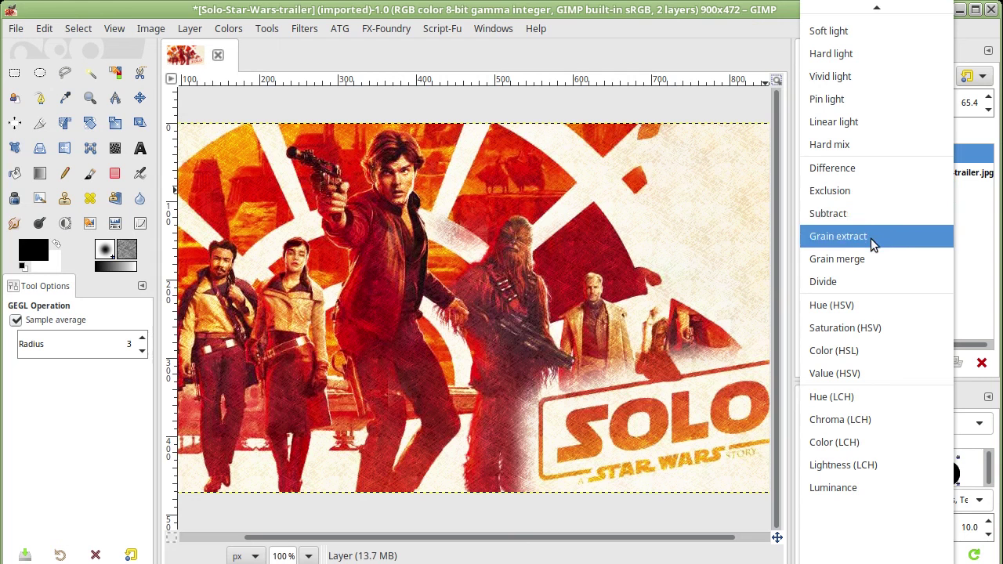
{"action": "left_click", "coordinate": [860, 305]}
{"action": "left_click", "coordinate": [912, 77]}
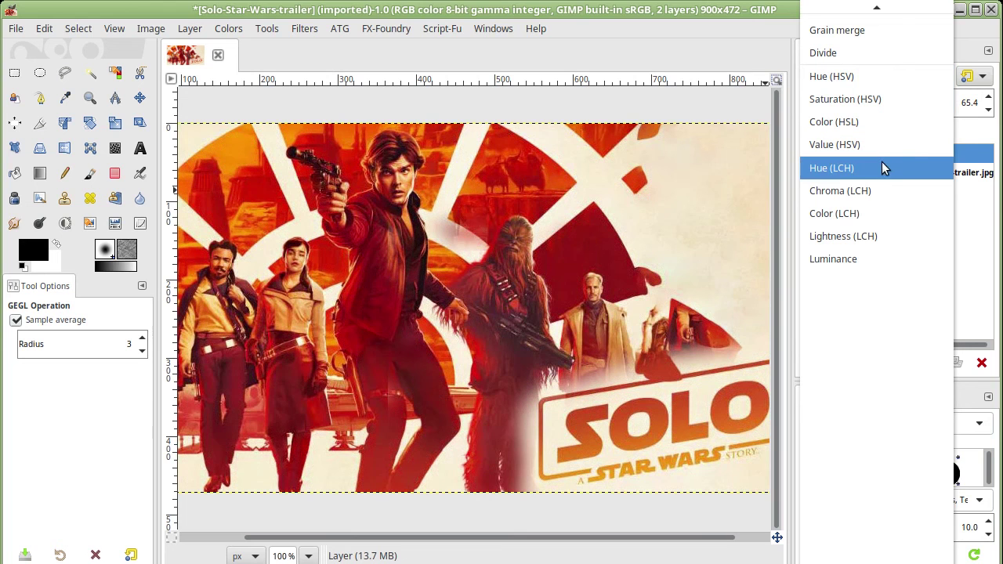
{"action": "left_click", "coordinate": [881, 195]}
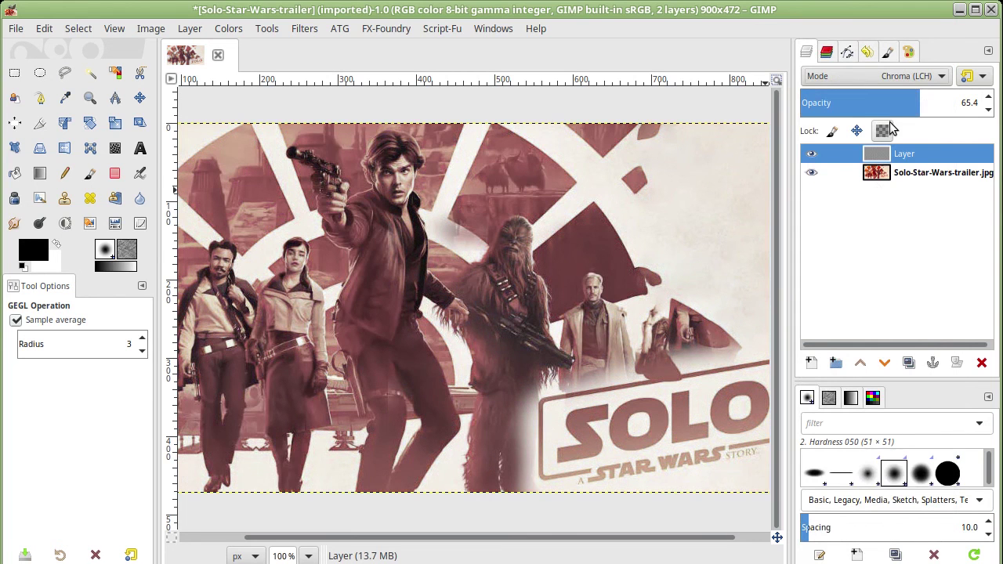
{"action": "mouse_move", "coordinate": [927, 95]}
{"action": "left_mouse_down"}
{"action": "mouse_move", "coordinate": [896, 95]}
{"action": "mouse_move", "coordinate": [992, 96]}
{"action": "left_mouse_up"}
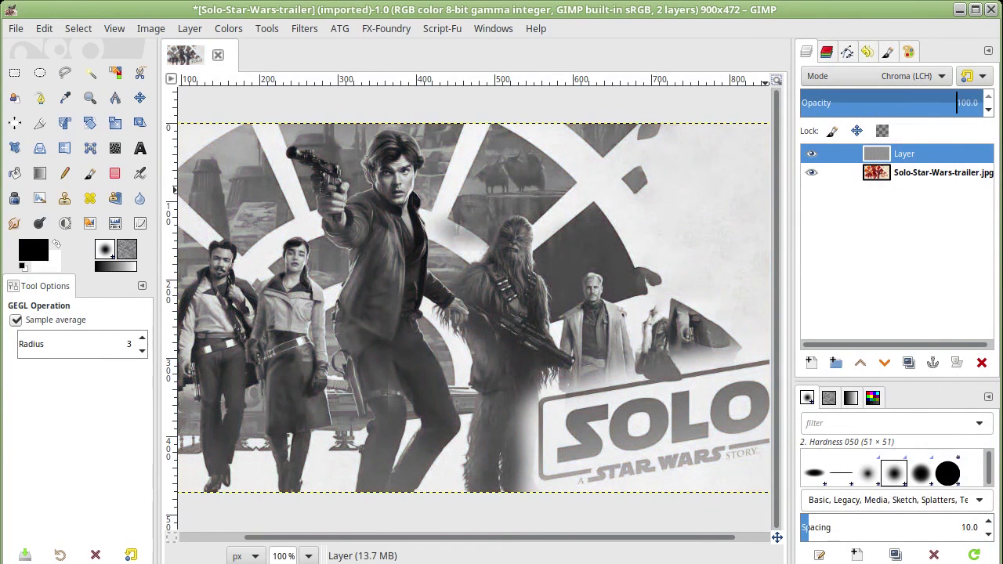
{"action": "mouse_move", "coordinate": [992, 96]}
{"action": "left_mouse_down"}
{"action": "mouse_move", "coordinate": [932, 104]}
{"action": "mouse_move", "coordinate": [948, 104]}
{"action": "left_mouse_up"}
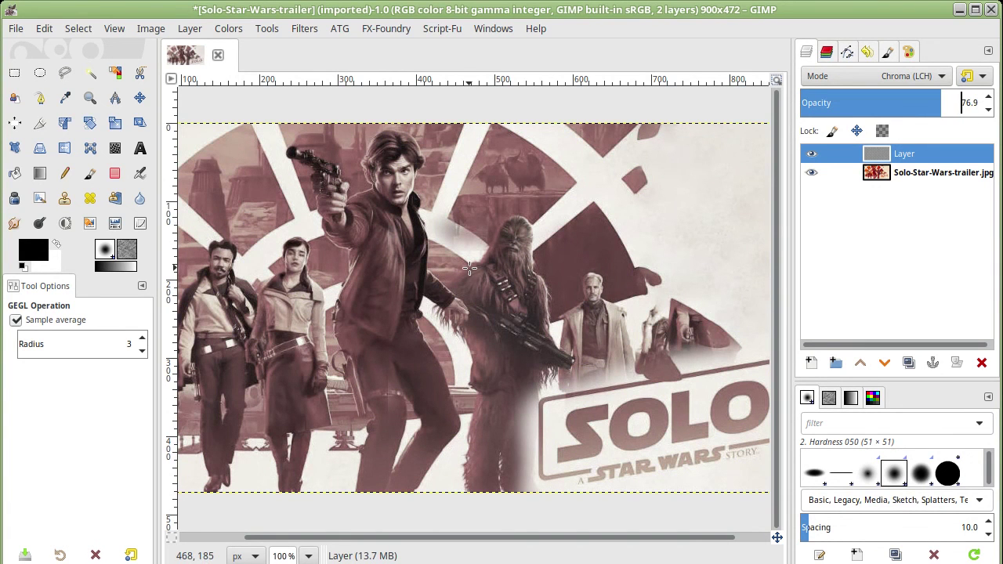
{"action": "scroll", "coordinate": [447, 265], "scroll_direction": "up", "scroll_amount": 4}
{"action": "scroll", "coordinate": [430, 252], "scroll_direction": "down", "scroll_amount": 5}
{"action": "scroll", "coordinate": [427, 251], "scroll_direction": "up", "scroll_amount": 2}
{"action": "scroll", "coordinate": [635, 191], "scroll_direction": "down", "scroll_amount": 1}
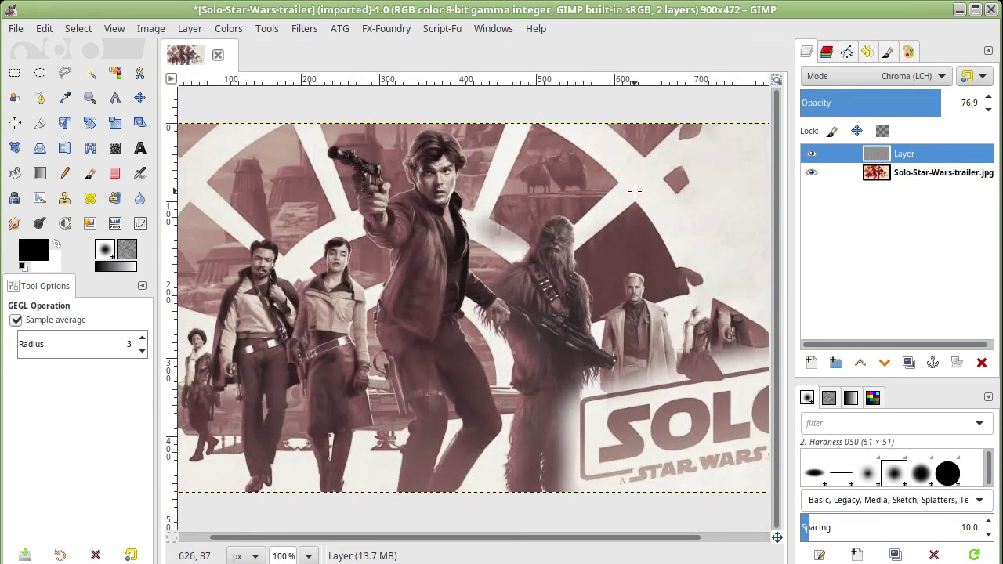
Step: Try Color (LCH) at about 21 opacity, Lightness (LCH) at about 38, then Luminance
{"action": "left_click", "coordinate": [950, 78]}
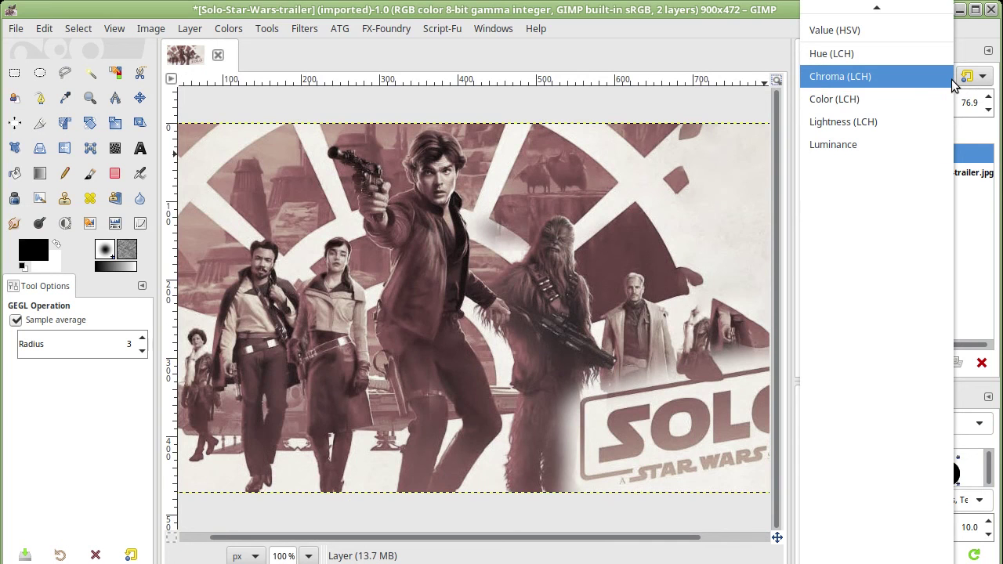
{"action": "left_click", "coordinate": [906, 98]}
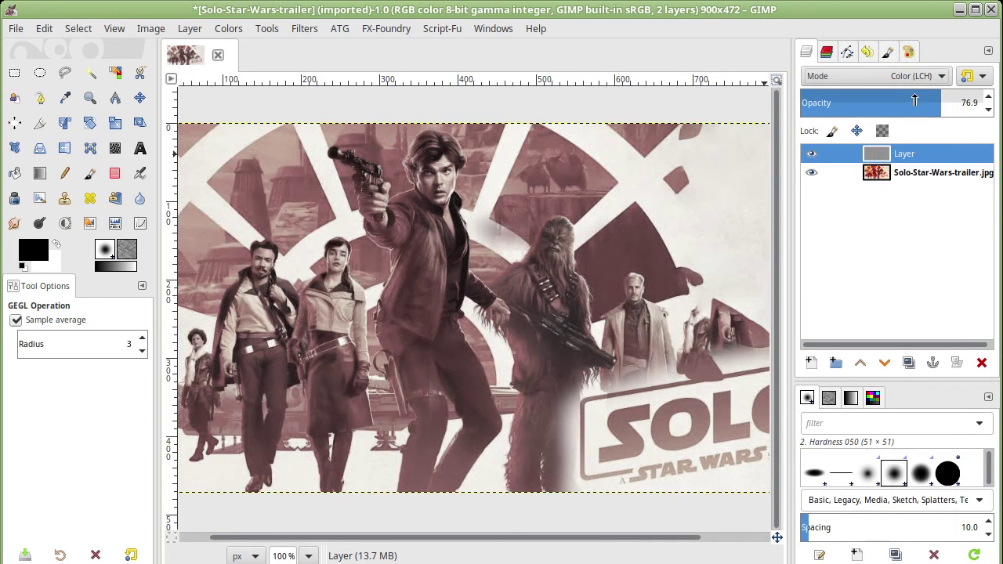
{"action": "mouse_move", "coordinate": [935, 100]}
{"action": "left_mouse_down"}
{"action": "mouse_move", "coordinate": [836, 102]}
{"action": "mouse_move", "coordinate": [913, 102]}
{"action": "left_mouse_up"}
{"action": "left_click", "coordinate": [934, 80]}
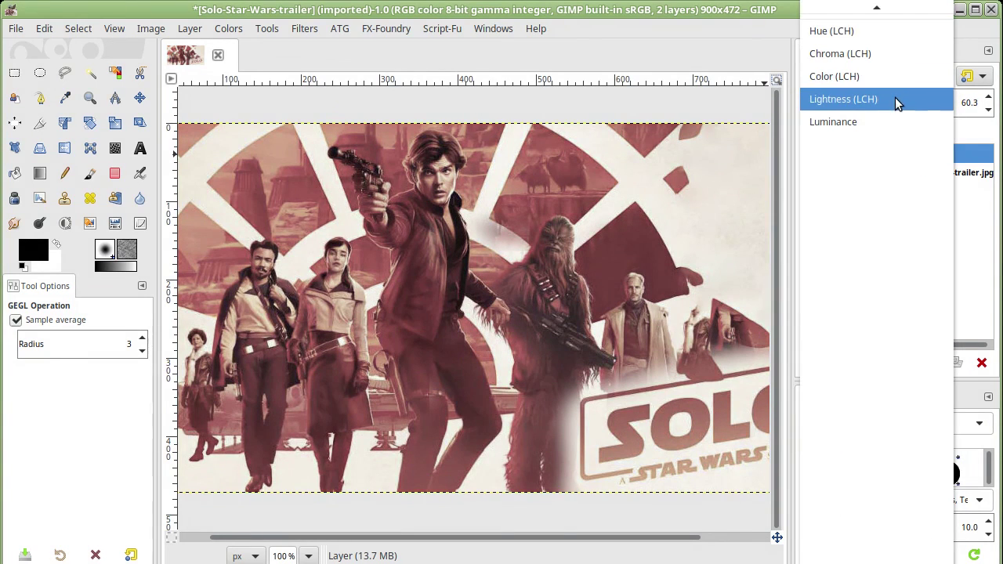
{"action": "left_click", "coordinate": [896, 100]}
{"action": "mouse_move", "coordinate": [896, 102]}
{"action": "left_mouse_down"}
{"action": "mouse_move", "coordinate": [870, 102]}
{"action": "mouse_move", "coordinate": [976, 103]}
{"action": "left_mouse_up"}
{"action": "left_click", "coordinate": [899, 75]}
{"action": "left_click", "coordinate": [886, 98]}
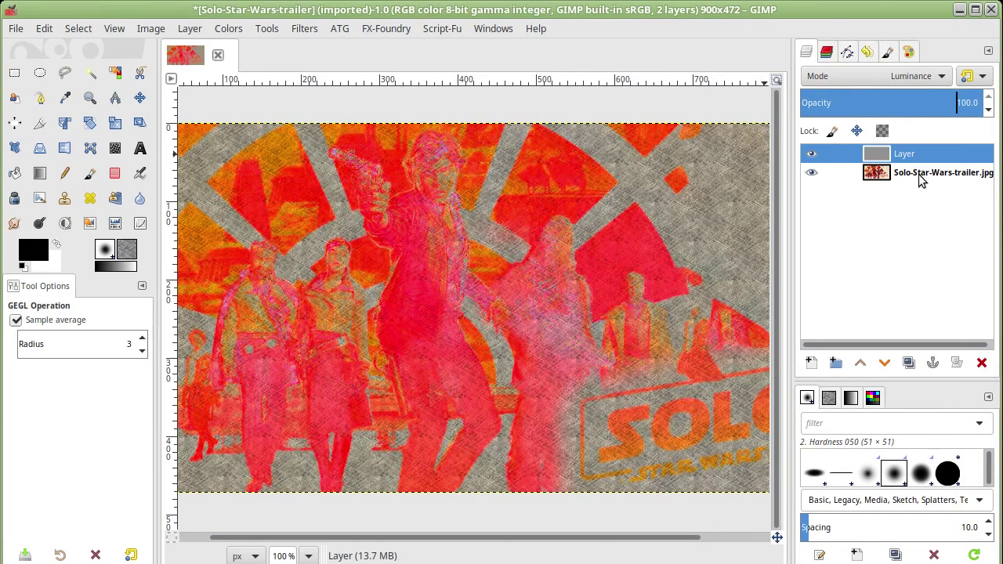
Step: Scroll the blend mode list back up to return the layer to Normal
{"action": "left_click", "coordinate": [942, 78]}
{"action": "scroll", "coordinate": [897, 82], "scroll_direction": "up", "scroll_amount": 3}
{"action": "scroll", "coordinate": [876, 66], "scroll_direction": "up", "scroll_amount": 3}
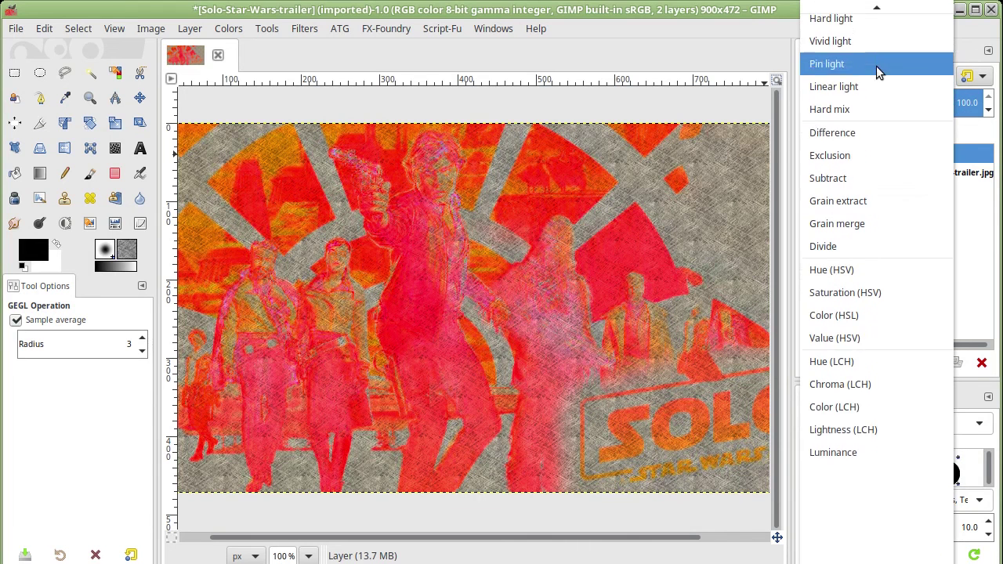
{"action": "scroll", "coordinate": [880, 145], "scroll_direction": "up", "scroll_amount": 2}
{"action": "scroll", "coordinate": [883, 55], "scroll_direction": "up", "scroll_amount": 2}
{"action": "scroll", "coordinate": [883, 33], "scroll_direction": "up", "scroll_amount": 2}
{"action": "scroll", "coordinate": [885, 29], "scroll_direction": "up", "scroll_amount": 2}
{"action": "scroll", "coordinate": [887, 30], "scroll_direction": "up", "scroll_amount": 1}
Step: Return the grey texture layer to Normal blending and give it an orange colour tag
{"action": "left_click", "coordinate": [886, 30]}
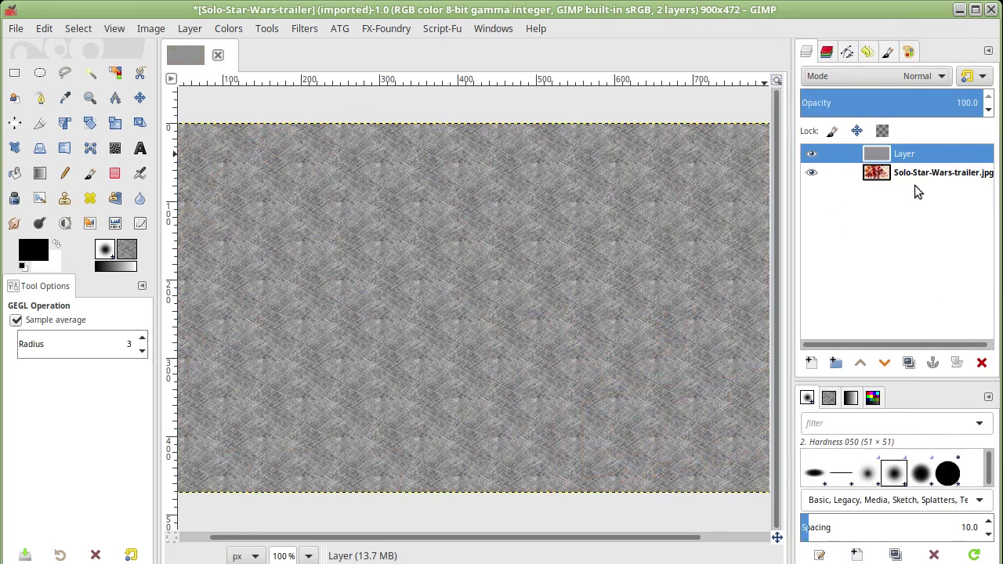
{"action": "right_click", "coordinate": [917, 157]}
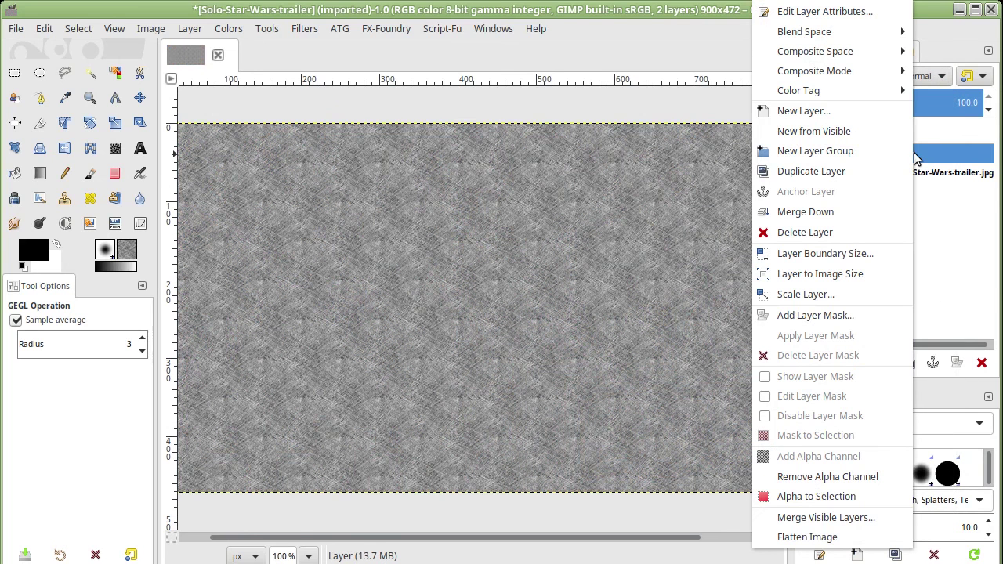
{"action": "mouse_move", "coordinate": [798, 90]}
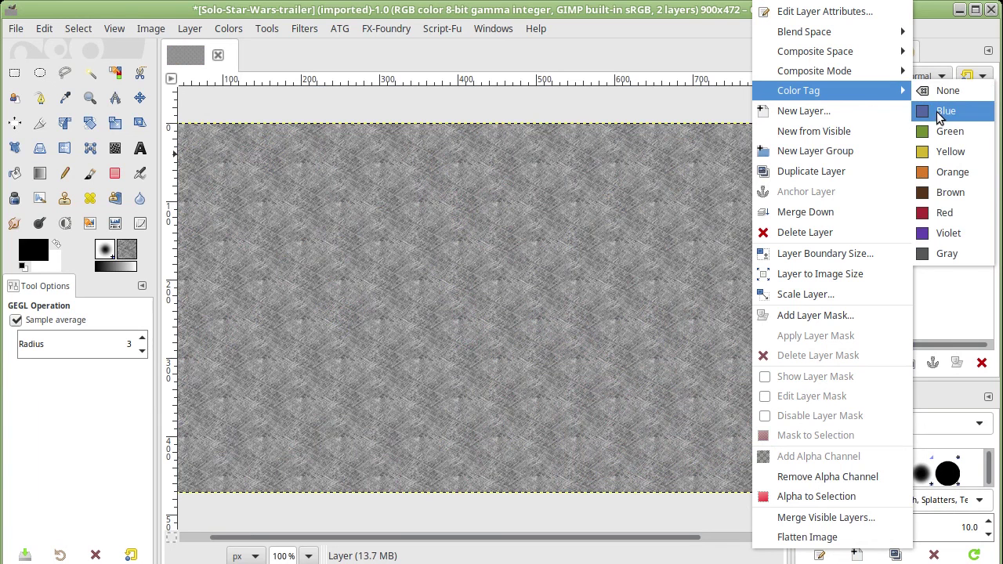
{"action": "left_click", "coordinate": [952, 172]}
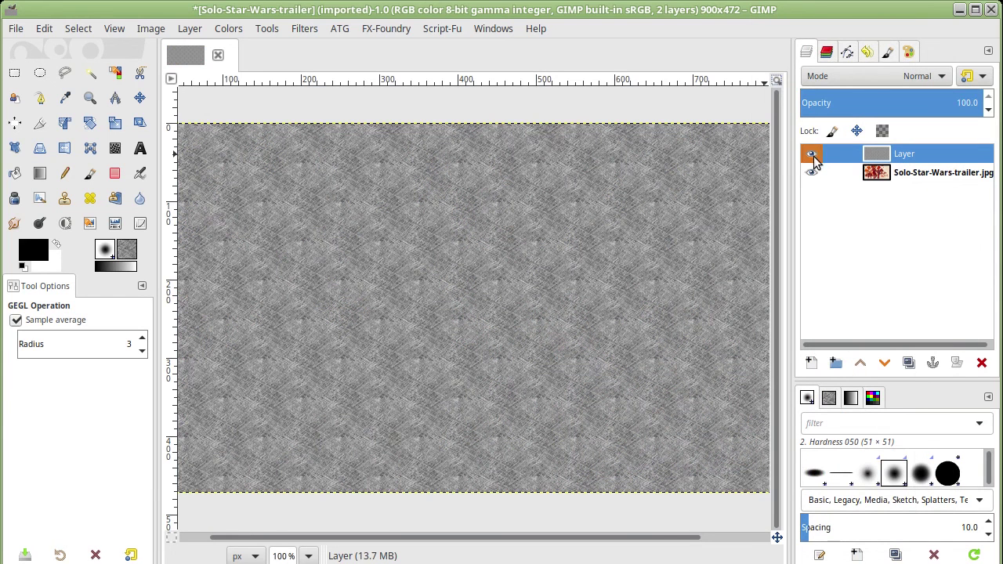
Step: Confirm the texture layer's blend mode stays Normal and reopen its layer actions menu
{"action": "right_click", "coordinate": [897, 161]}
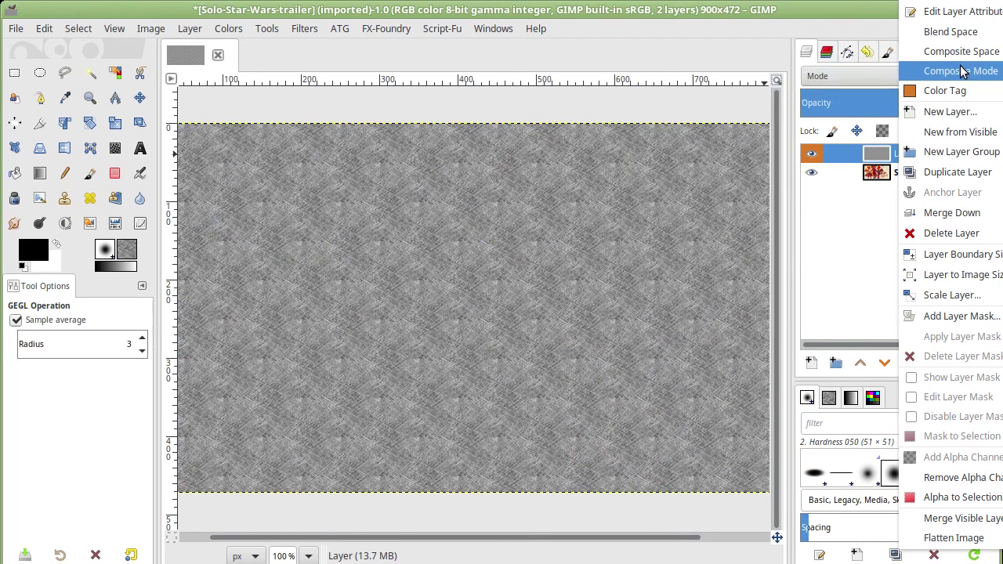
{"action": "left_click", "coordinate": [868, 74]}
{"action": "left_click", "coordinate": [868, 75]}
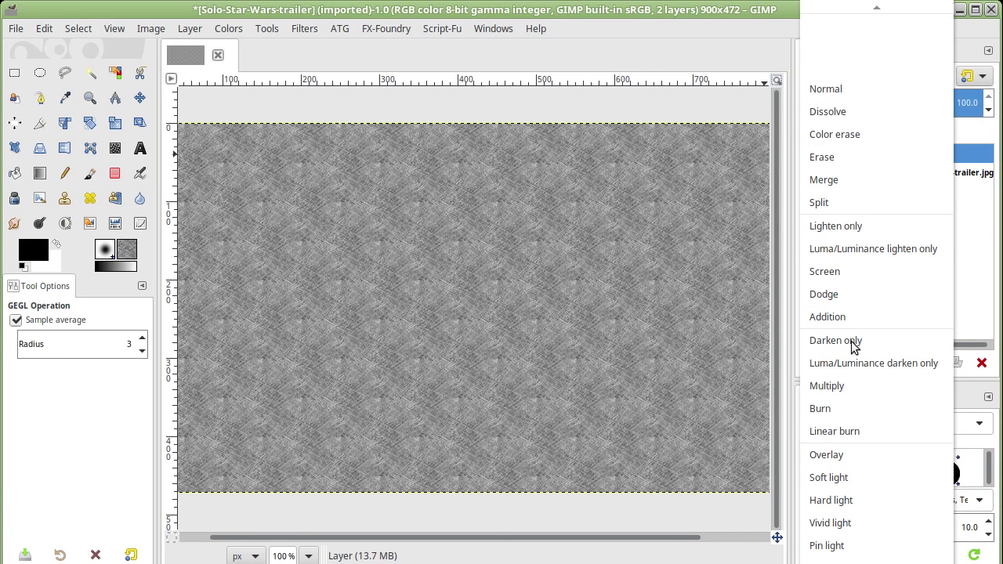
{"action": "left_click", "coordinate": [763, 10]}
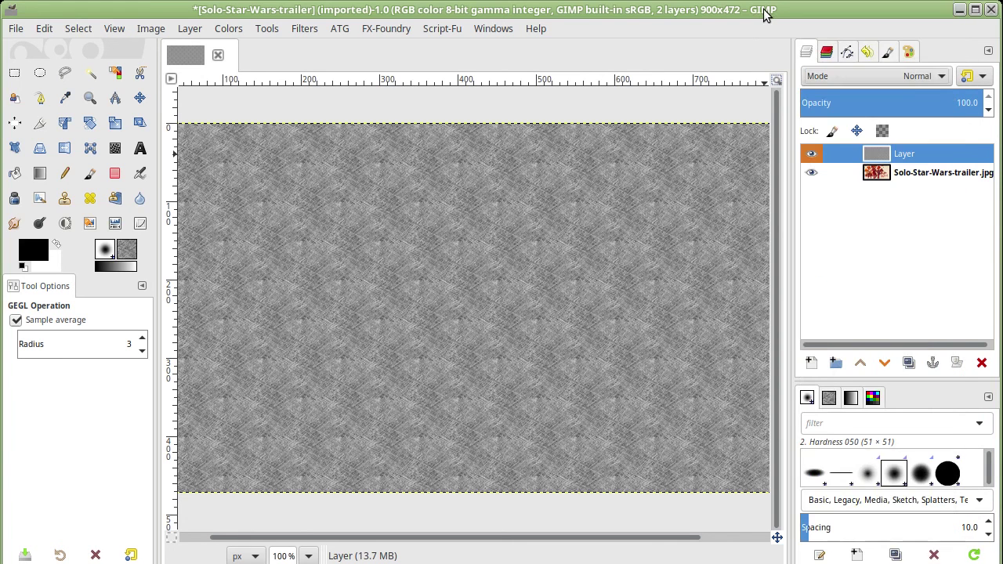
{"action": "right_click", "coordinate": [907, 157]}
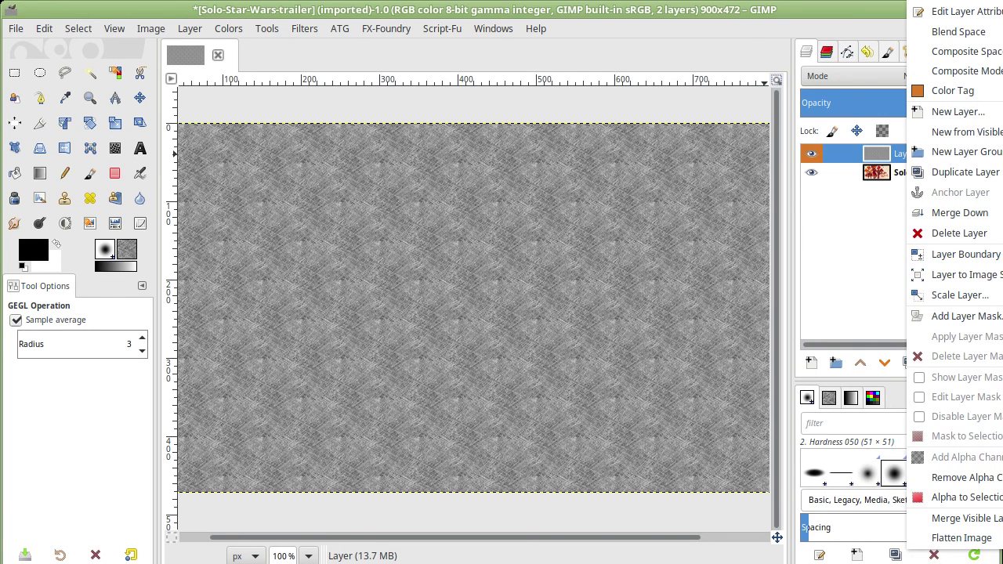
Step: Delete the grey texture layer and try a red foreground on the 0–255 scale
{"action": "left_click", "coordinate": [960, 232]}
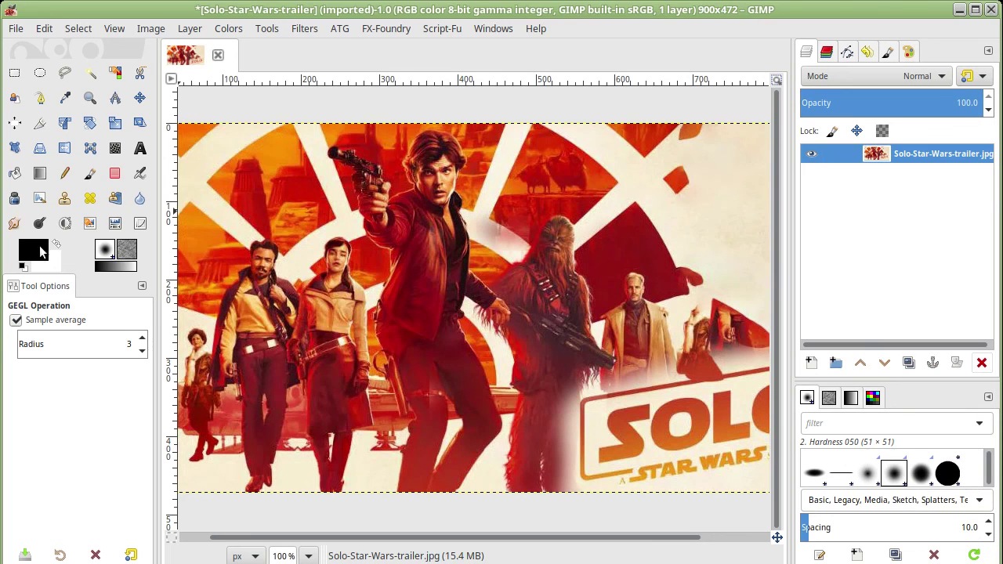
{"action": "left_click", "coordinate": [39, 246]}
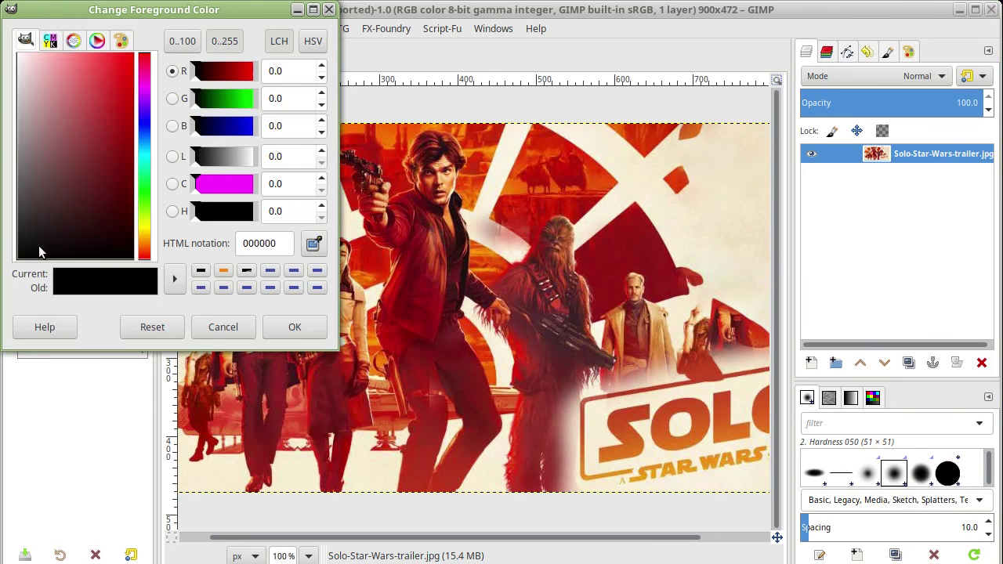
{"action": "left_click", "coordinate": [222, 44]}
{"action": "mouse_move", "coordinate": [227, 70]}
{"action": "left_mouse_down"}
{"action": "mouse_move", "coordinate": [253, 70]}
{"action": "mouse_move", "coordinate": [192, 71]}
{"action": "mouse_move", "coordinate": [265, 69]}
{"action": "mouse_move", "coordinate": [204, 69]}
{"action": "left_mouse_up"}
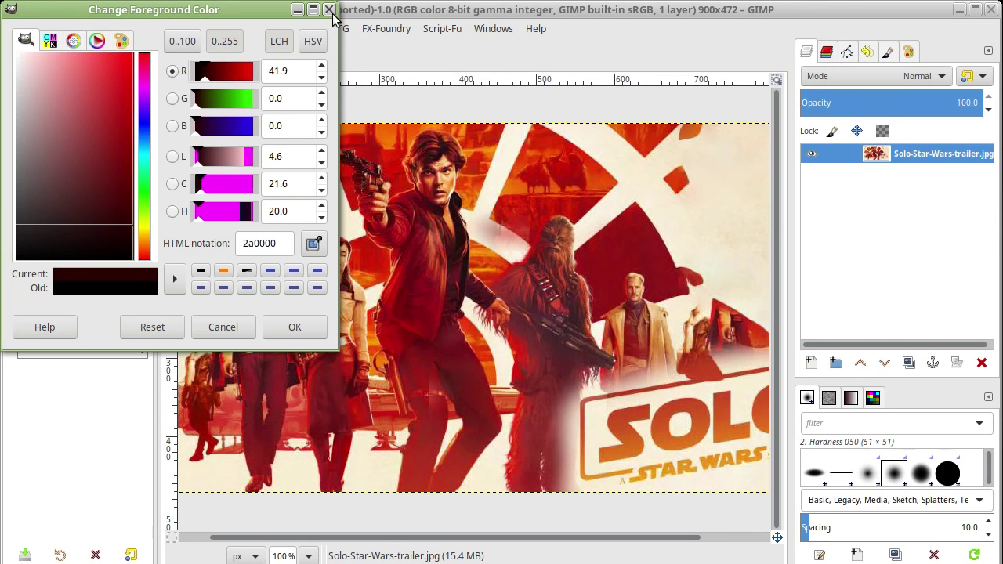
{"action": "left_click", "coordinate": [330, 9]}
Step: Try foreground reds 9d0000 and b60000 with lightness 34, discard them, reopen the Image menu
{"action": "left_click", "coordinate": [151, 28]}
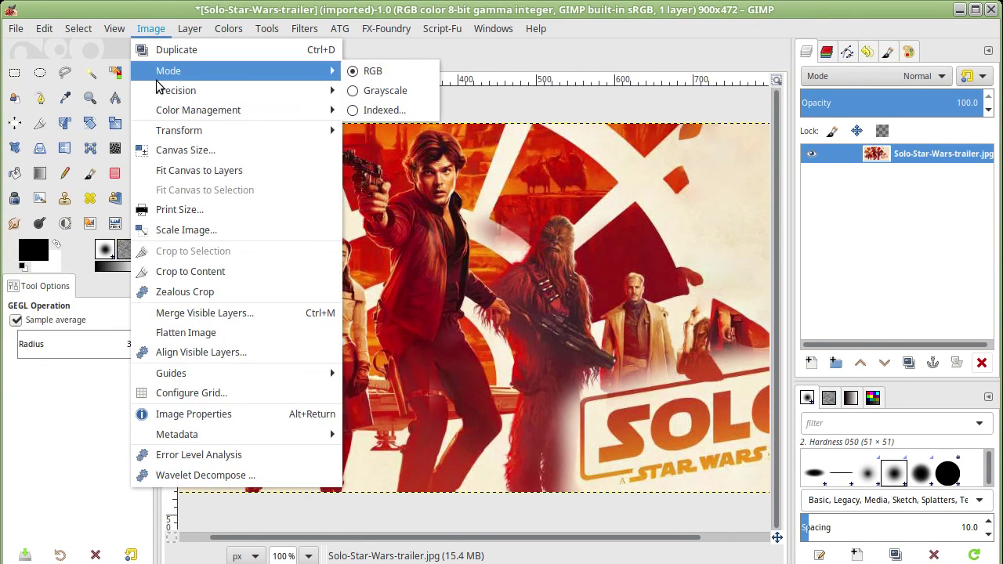
{"action": "left_click", "coordinate": [149, 14]}
{"action": "left_click", "coordinate": [35, 248]}
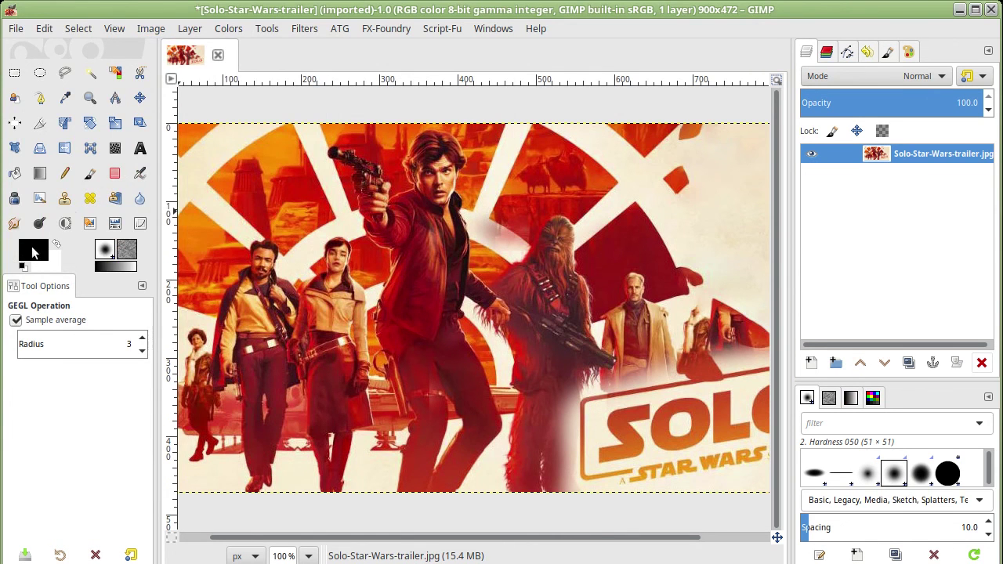
{"action": "left_click_drag", "start_coordinate": [197, 78], "coordinate": [229, 77]}
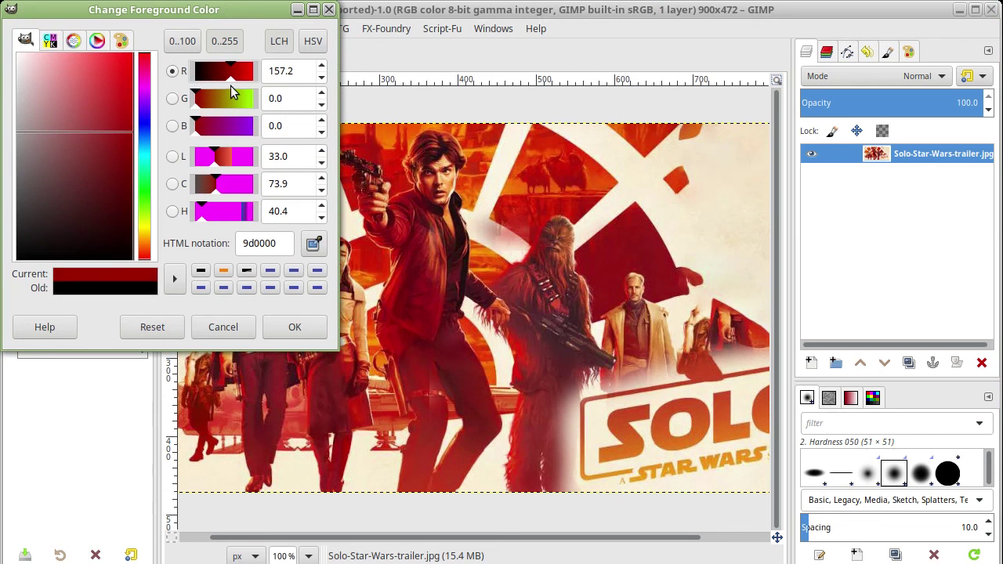
{"action": "mouse_move", "coordinate": [230, 79]}
{"action": "left_mouse_down"}
{"action": "mouse_move", "coordinate": [223, 101]}
{"action": "mouse_move", "coordinate": [239, 128]}
{"action": "left_mouse_up"}
{"action": "left_click", "coordinate": [241, 129]}
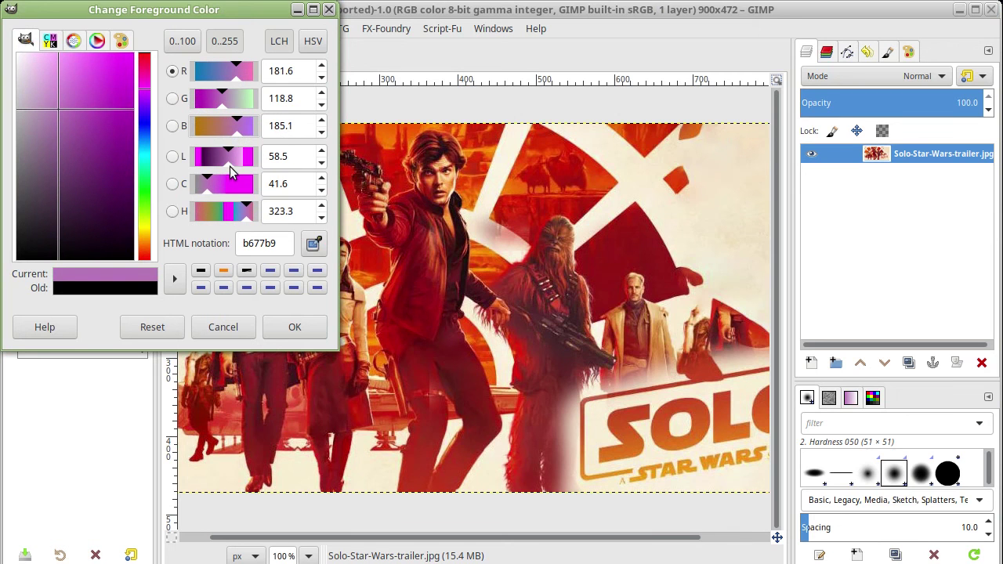
{"action": "mouse_move", "coordinate": [225, 166]}
{"action": "left_mouse_down"}
{"action": "mouse_move", "coordinate": [216, 163]}
{"action": "mouse_move", "coordinate": [238, 164]}
{"action": "mouse_move", "coordinate": [209, 163]}
{"action": "mouse_move", "coordinate": [239, 167]}
{"action": "mouse_move", "coordinate": [235, 133]}
{"action": "left_mouse_up"}
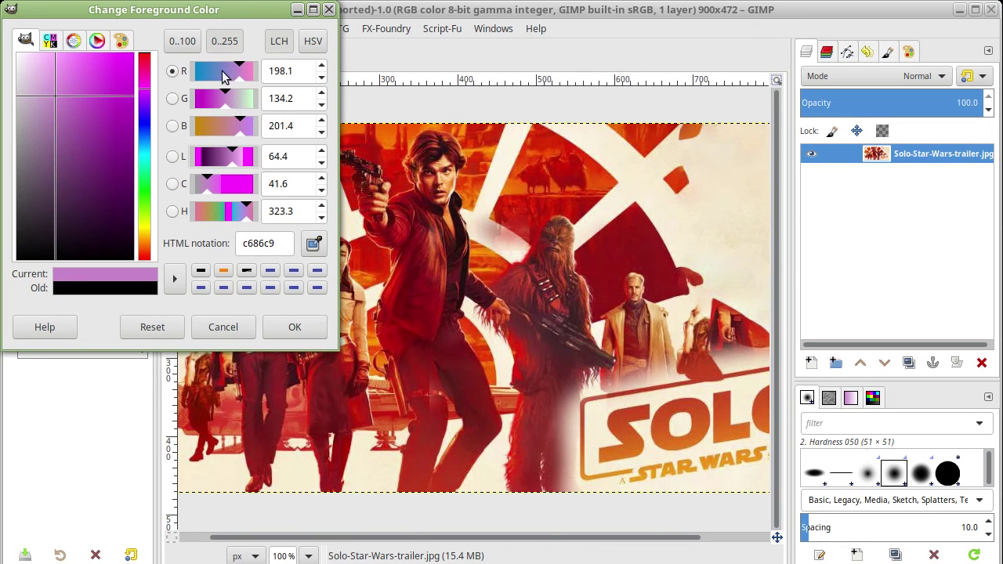
{"action": "left_click", "coordinate": [329, 9]}
{"action": "left_click", "coordinate": [151, 28]}
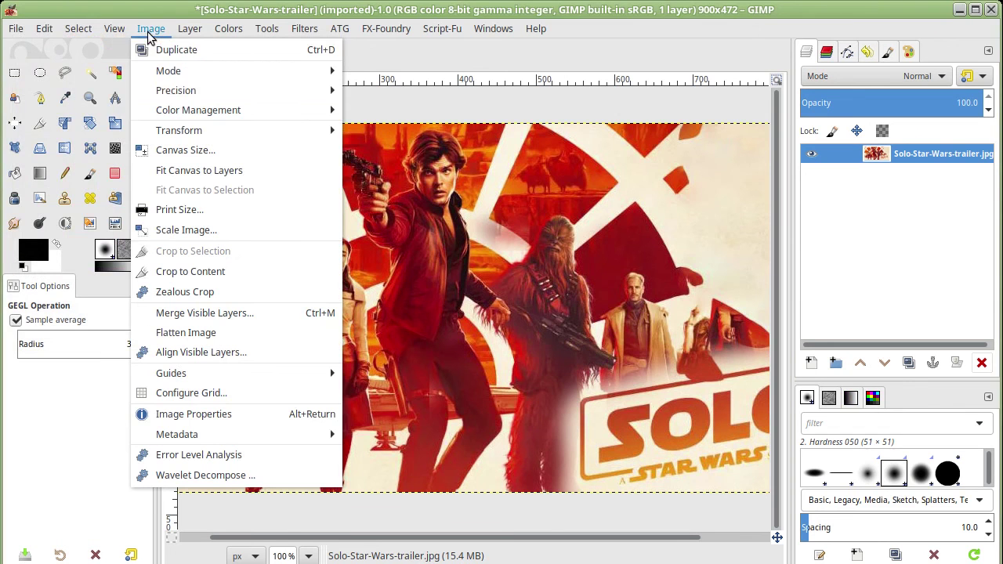
{"action": "mouse_move", "coordinate": [175, 90]}
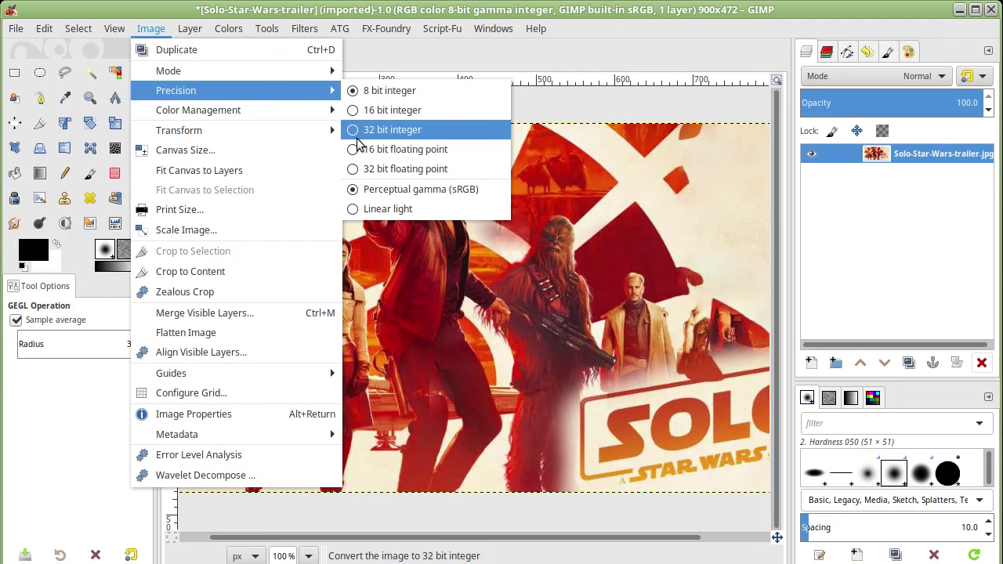
Step: Convert the image to 16-bit floating point with perceptual gamma
{"action": "left_click", "coordinate": [354, 151]}
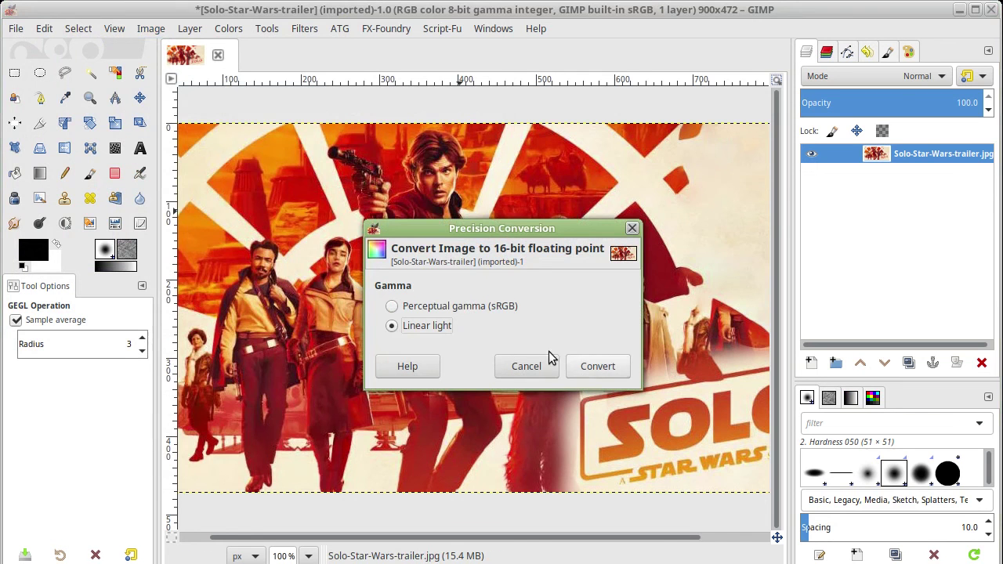
{"action": "left_click", "coordinate": [458, 307]}
{"action": "left_click", "coordinate": [599, 368]}
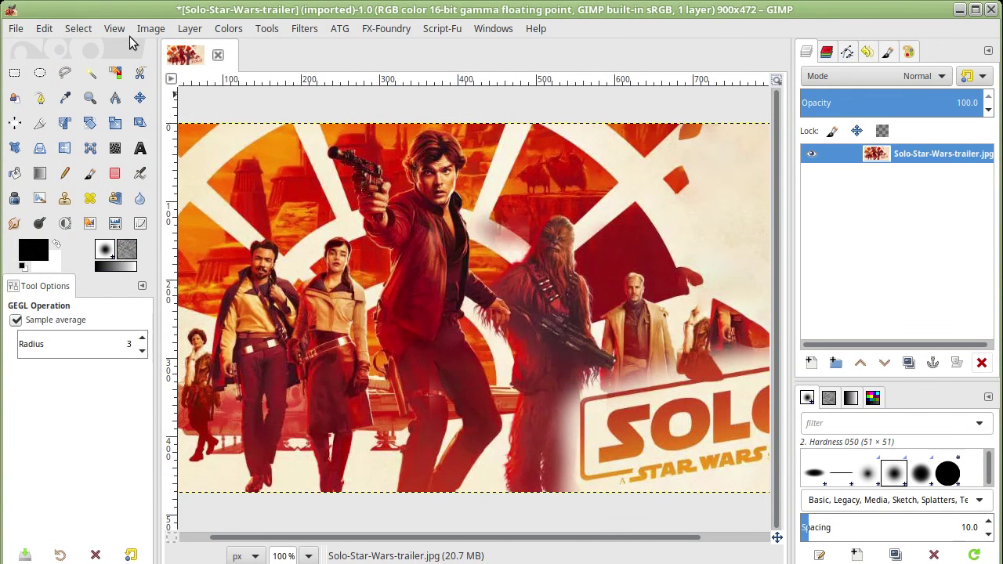
{"action": "left_click", "coordinate": [112, 29]}
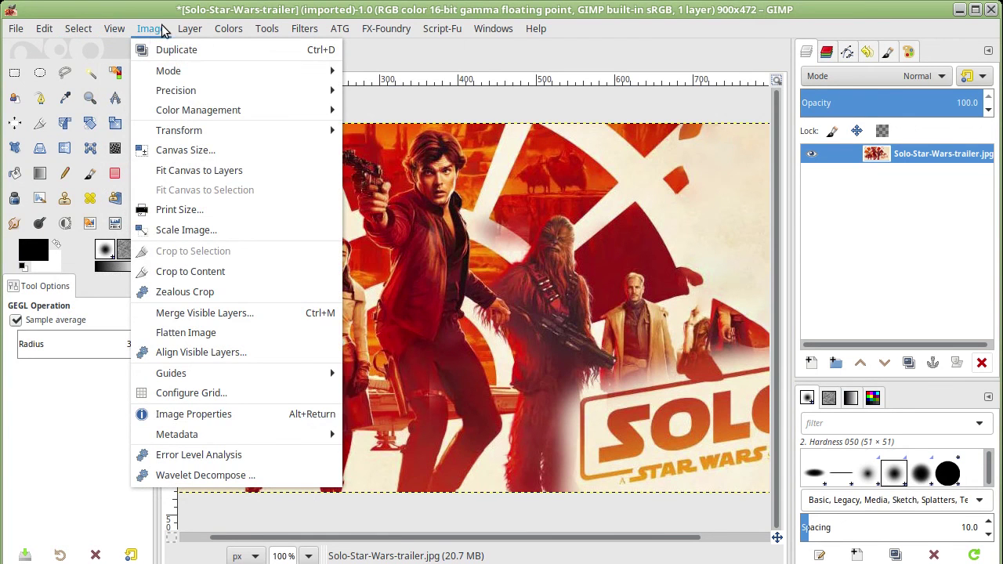
{"action": "left_click", "coordinate": [65, 201]}
Step: Trial foreground red at 143.2 and 125.8, then 0–100 scale with blue 38.4
{"action": "left_click", "coordinate": [41, 249]}
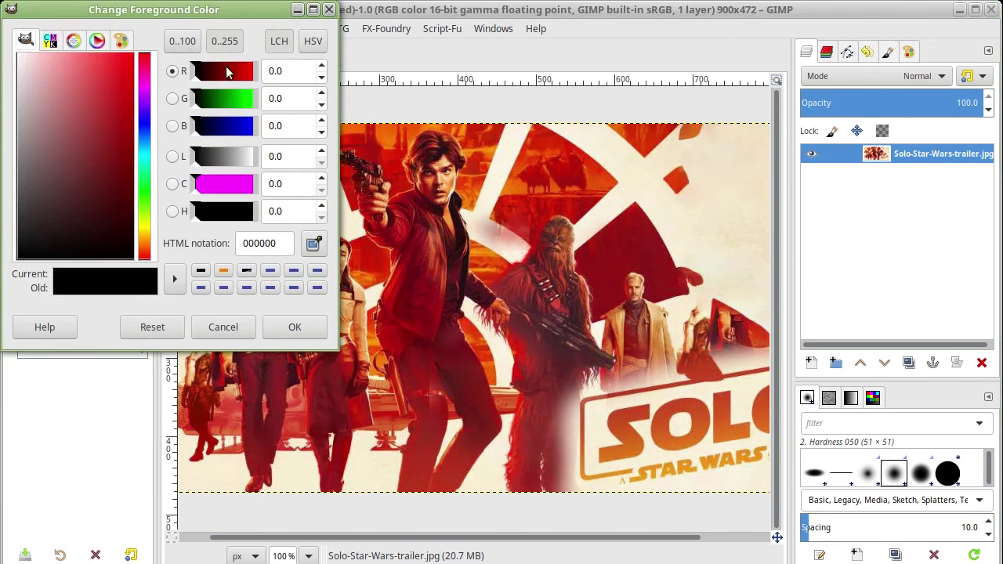
{"action": "left_click_drag", "start_coordinate": [195, 72], "coordinate": [262, 72]}
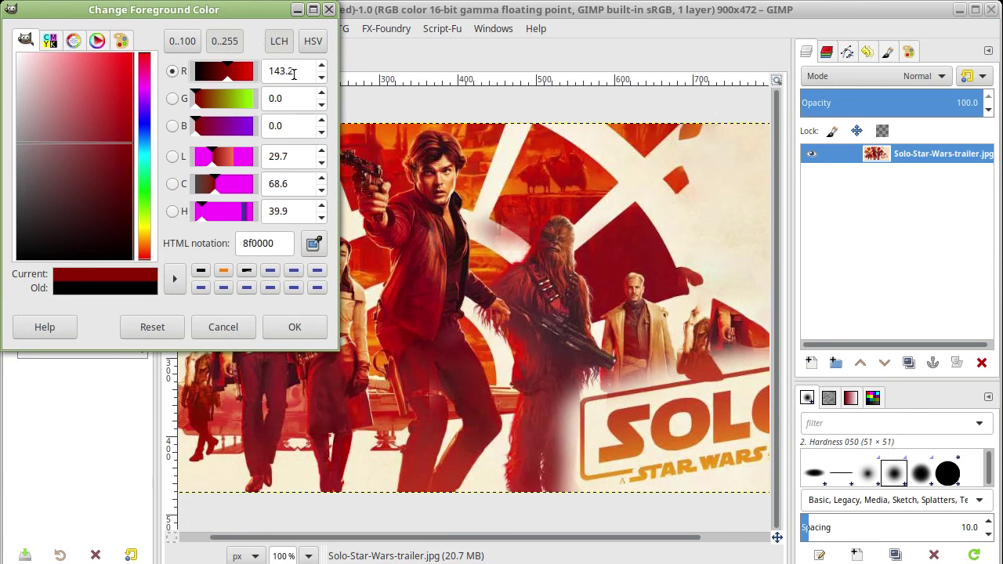
{"action": "left_click_drag", "start_coordinate": [218, 70], "coordinate": [223, 71]}
{"action": "left_click", "coordinate": [188, 46]}
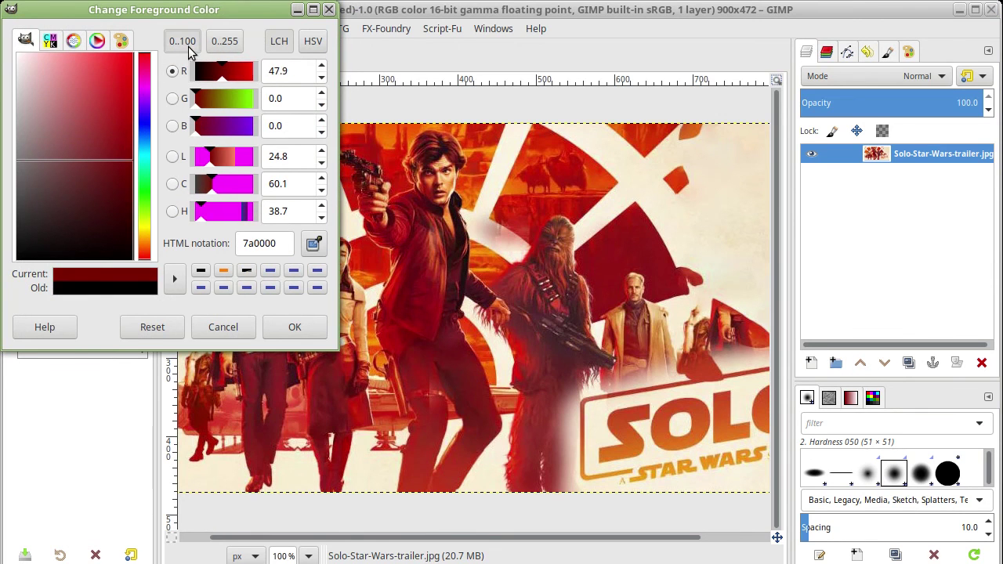
{"action": "mouse_move", "coordinate": [226, 68]}
{"action": "left_mouse_down"}
{"action": "mouse_move", "coordinate": [255, 71]}
{"action": "mouse_move", "coordinate": [189, 68]}
{"action": "mouse_move", "coordinate": [230, 70]}
{"action": "mouse_move", "coordinate": [228, 88]}
{"action": "mouse_move", "coordinate": [216, 91]}
{"action": "mouse_move", "coordinate": [238, 89]}
{"action": "mouse_move", "coordinate": [205, 98]}
{"action": "mouse_move", "coordinate": [227, 93]}
{"action": "left_mouse_up"}
{"action": "left_click_drag", "start_coordinate": [197, 128], "coordinate": [219, 128]}
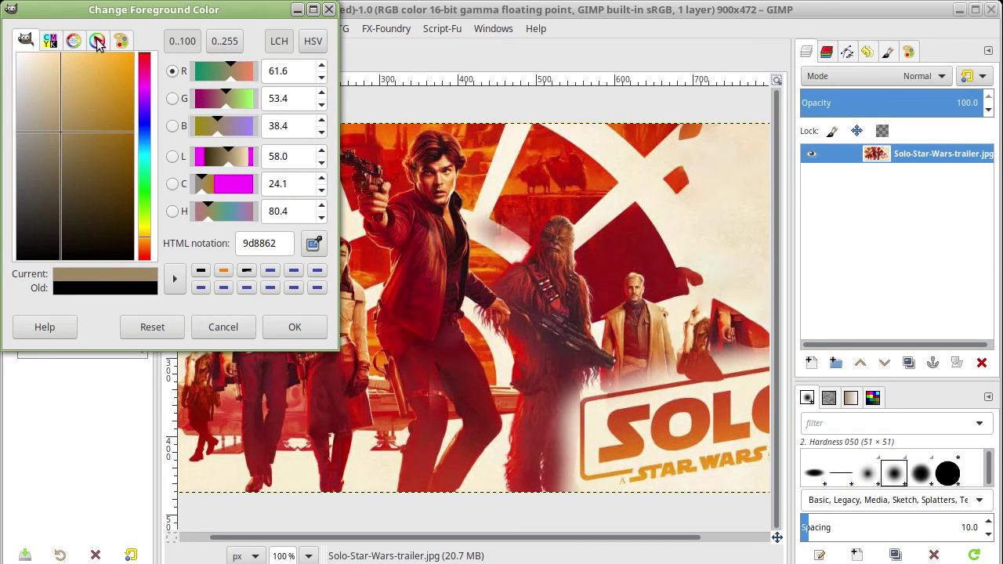
Step: Cycle through the colour selector views, tweak cyan and magenta, then discard the colour
{"action": "left_click", "coordinate": [50, 40]}
{"action": "left_click", "coordinate": [79, 41]}
{"action": "left_click", "coordinate": [97, 41]}
{"action": "left_click", "coordinate": [121, 40]}
{"action": "left_click", "coordinate": [50, 41]}
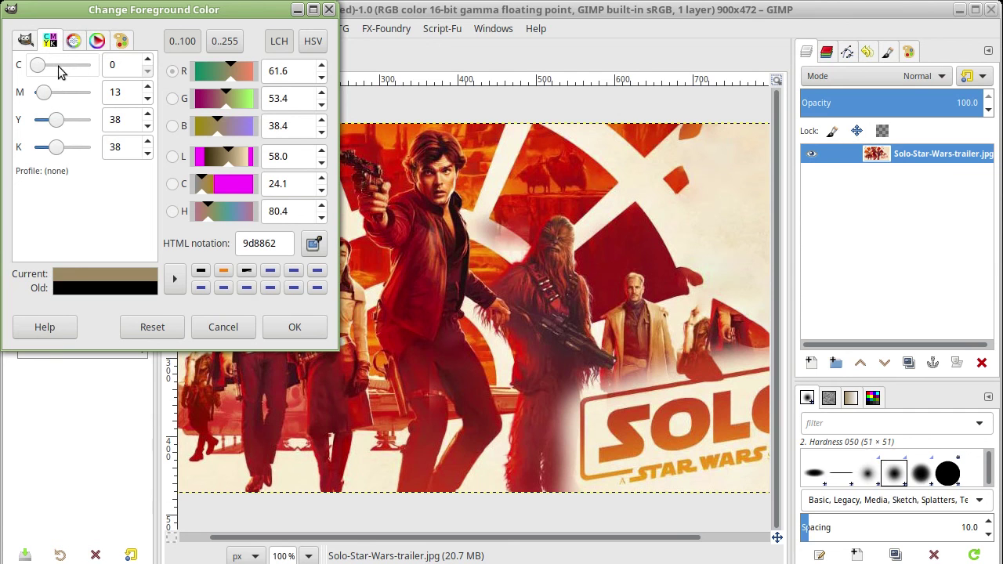
{"action": "mouse_move", "coordinate": [37, 64]}
{"action": "left_mouse_down"}
{"action": "mouse_move", "coordinate": [72, 64]}
{"action": "mouse_move", "coordinate": [56, 86]}
{"action": "left_mouse_up"}
{"action": "left_click_drag", "start_coordinate": [56, 93], "coordinate": [39, 92]}
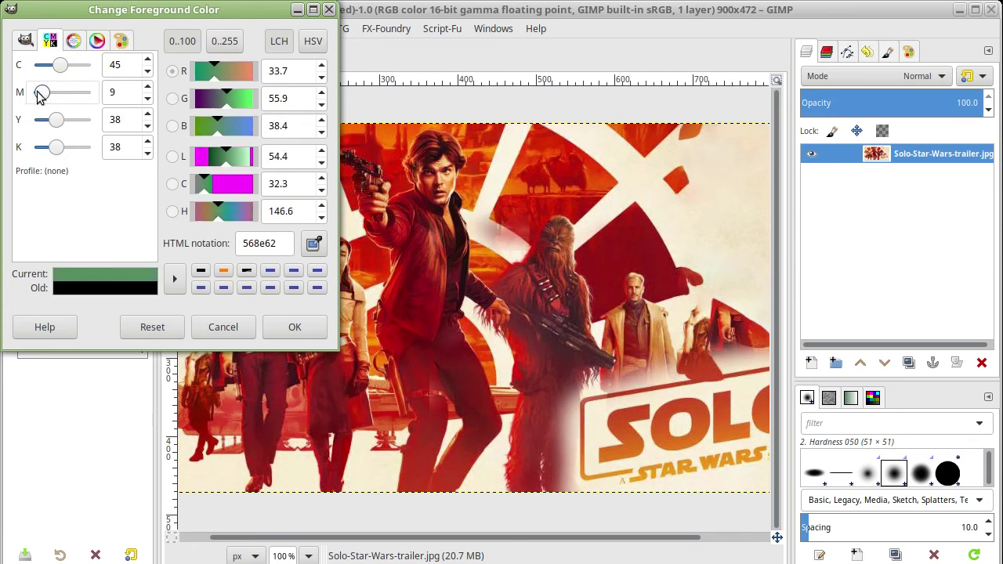
{"action": "key", "text": "Escape"}
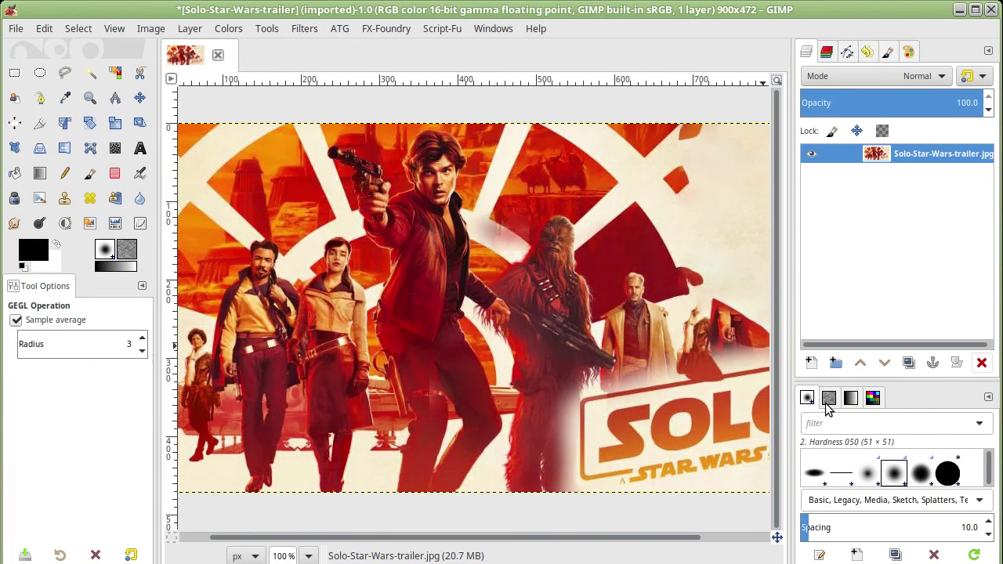
Step: Browse through the available patterns and gradients in the dock
{"action": "left_click", "coordinate": [829, 397]}
{"action": "scroll", "coordinate": [933, 489], "scroll_direction": "down", "scroll_amount": 2}
{"action": "scroll", "coordinate": [933, 490], "scroll_direction": "up", "scroll_amount": 3}
{"action": "scroll", "coordinate": [933, 490], "scroll_direction": "up", "scroll_amount": 2}
{"action": "scroll", "coordinate": [936, 485], "scroll_direction": "down", "scroll_amount": 2}
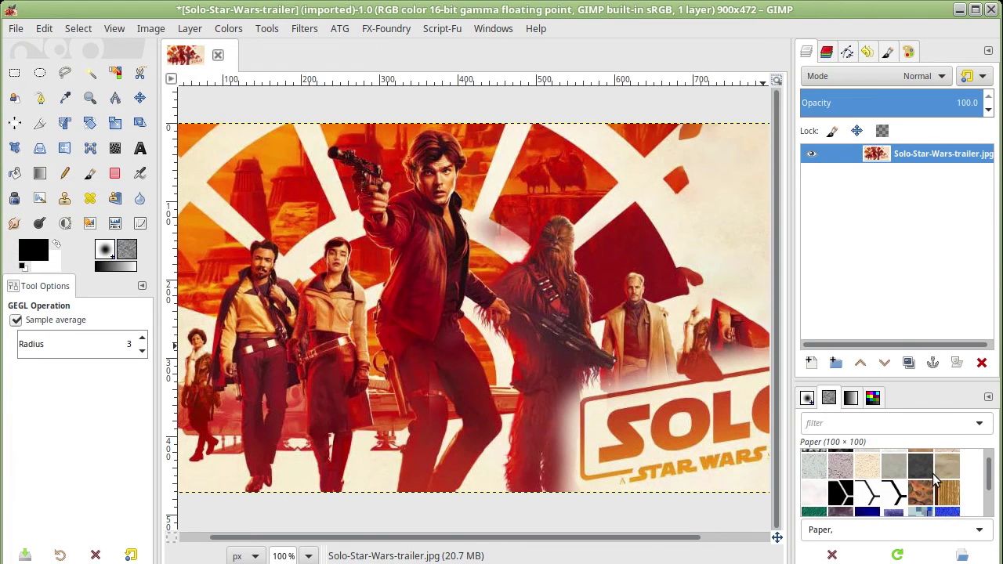
{"action": "scroll", "coordinate": [935, 481], "scroll_direction": "down", "scroll_amount": 2}
{"action": "scroll", "coordinate": [935, 481], "scroll_direction": "down", "scroll_amount": 2}
{"action": "scroll", "coordinate": [935, 481], "scroll_direction": "down", "scroll_amount": 2}
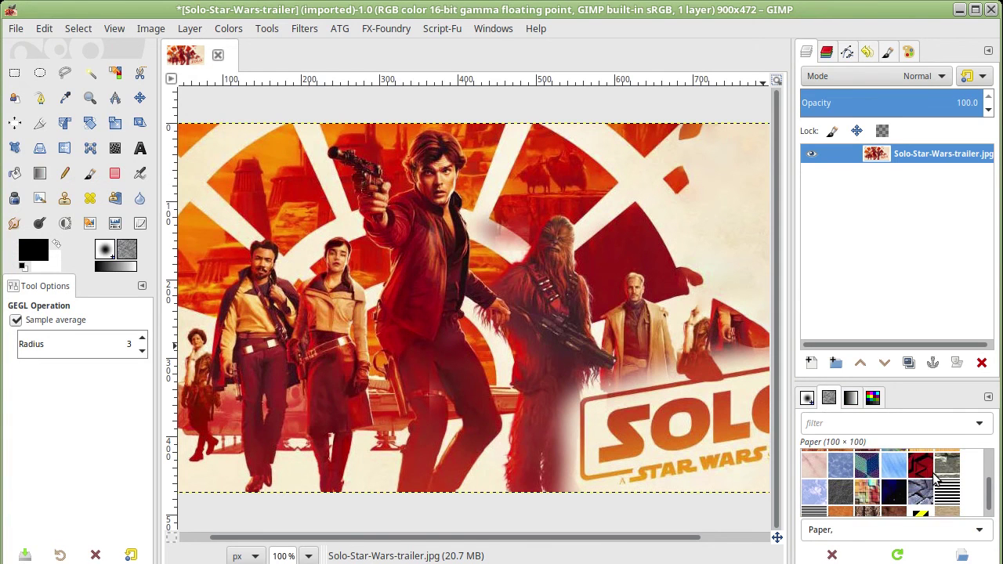
{"action": "scroll", "coordinate": [935, 480], "scroll_direction": "down", "scroll_amount": 1}
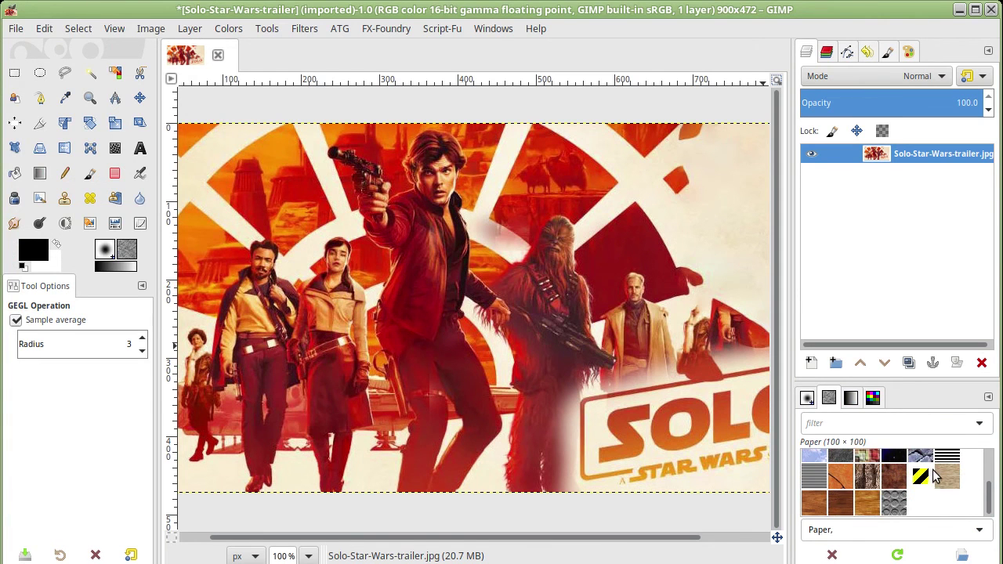
{"action": "left_click", "coordinate": [850, 398]}
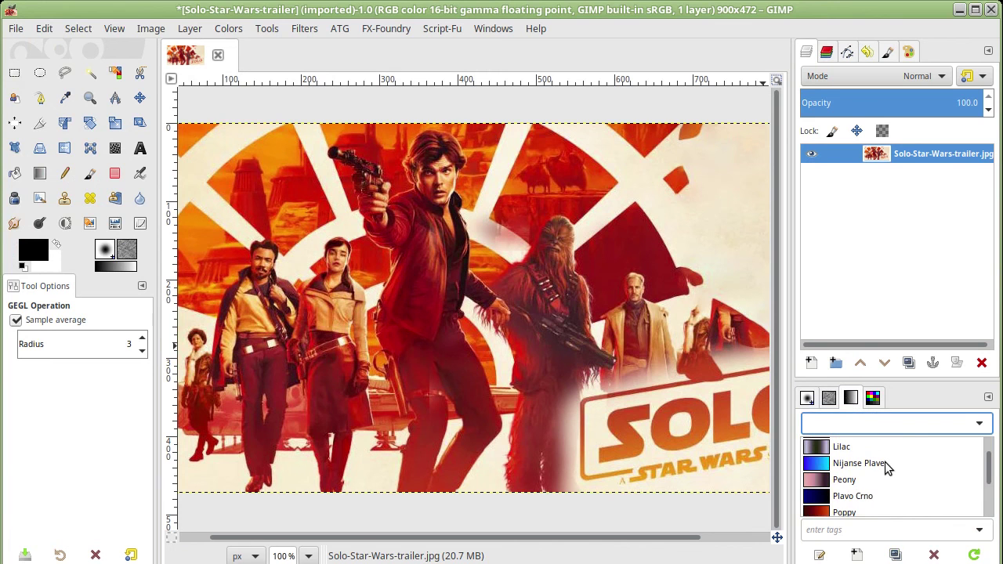
{"action": "scroll", "coordinate": [886, 463], "scroll_direction": "down", "scroll_amount": 1}
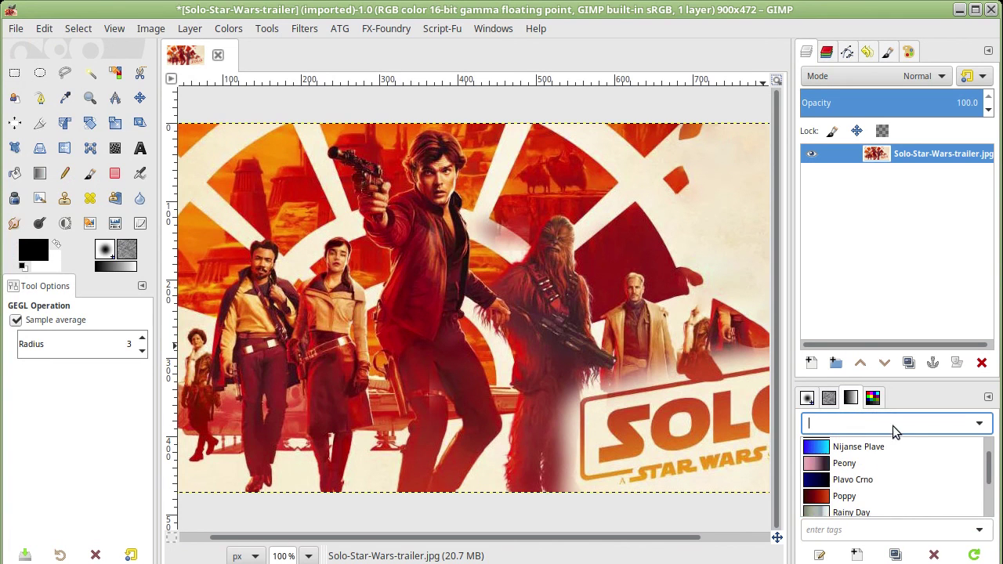
Step: Browse the palettes, return to Brushes, and quit GIMP to reach the unsaved-changes warning
{"action": "left_click", "coordinate": [872, 398]}
{"action": "scroll", "coordinate": [917, 497], "scroll_direction": "down", "scroll_amount": 2}
{"action": "scroll", "coordinate": [914, 492], "scroll_direction": "up", "scroll_amount": 2}
{"action": "scroll", "coordinate": [914, 491], "scroll_direction": "up", "scroll_amount": 1}
{"action": "scroll", "coordinate": [915, 492], "scroll_direction": "down", "scroll_amount": 2}
{"action": "scroll", "coordinate": [915, 492], "scroll_direction": "down", "scroll_amount": 3}
{"action": "scroll", "coordinate": [918, 486], "scroll_direction": "down", "scroll_amount": 4}
{"action": "left_click_drag", "start_coordinate": [990, 499], "coordinate": [988, 449]}
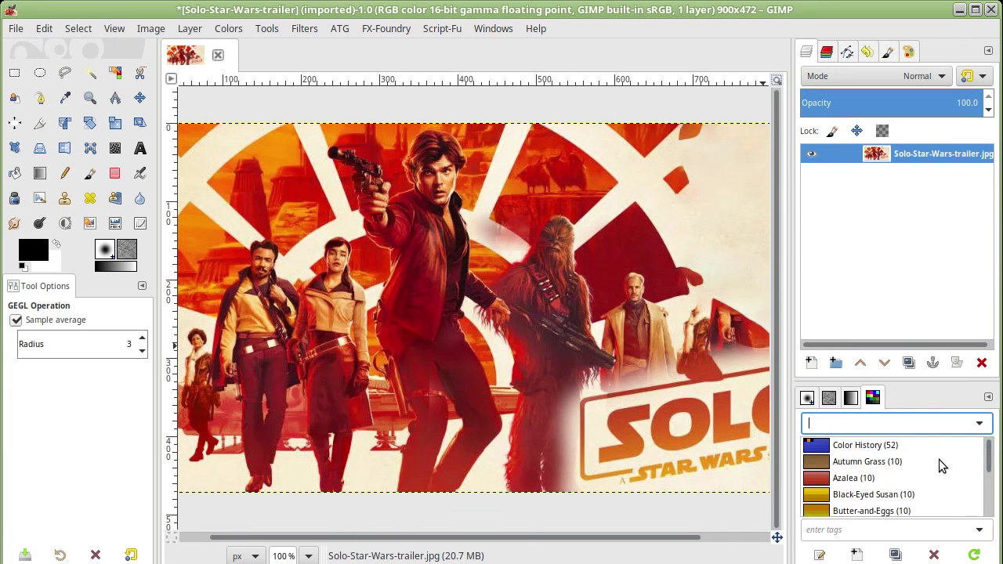
{"action": "scroll", "coordinate": [936, 459], "scroll_direction": "down", "scroll_amount": 2}
{"action": "scroll", "coordinate": [935, 459], "scroll_direction": "down", "scroll_amount": 2}
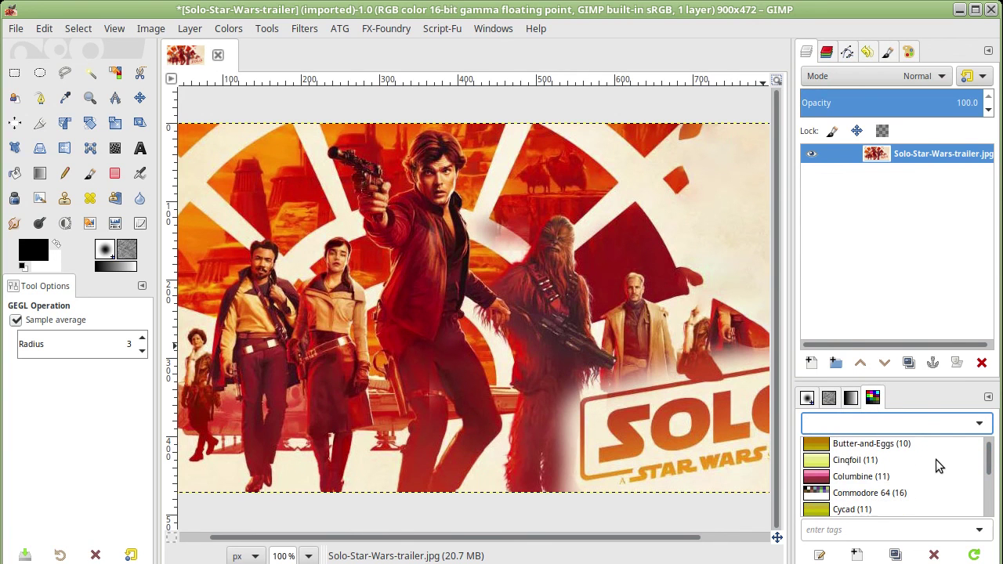
{"action": "left_click", "coordinate": [812, 393]}
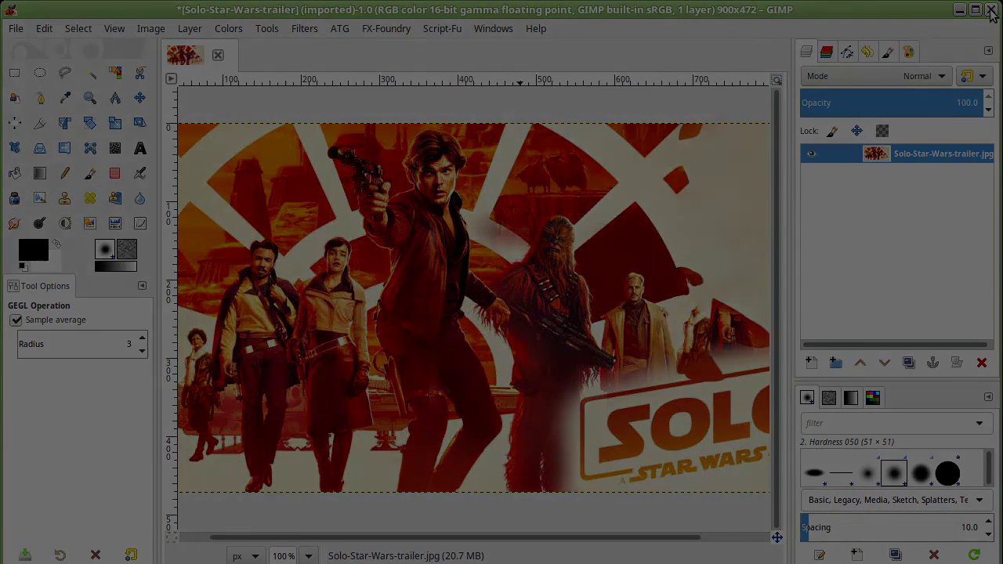
{"action": "left_click", "coordinate": [992, 11]}
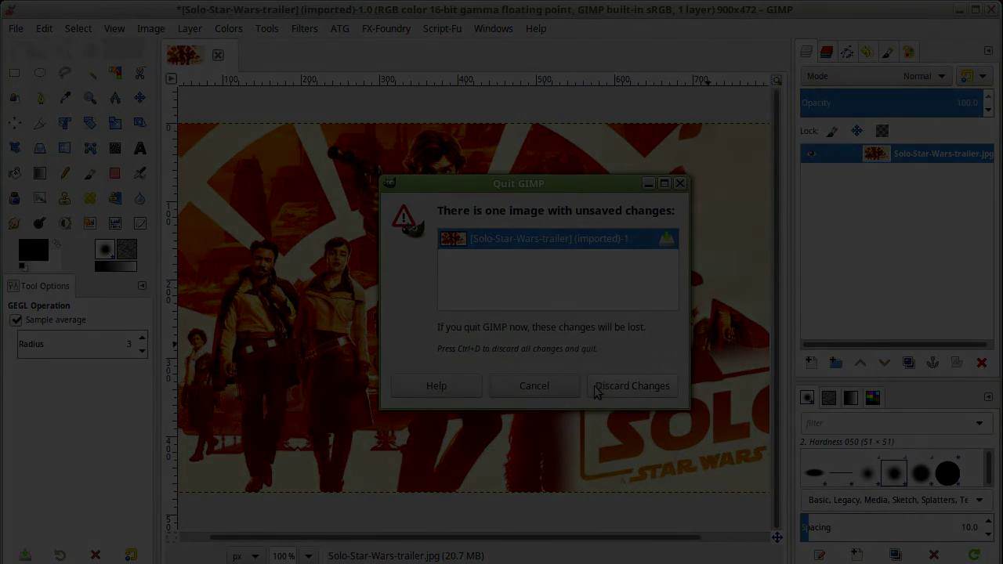